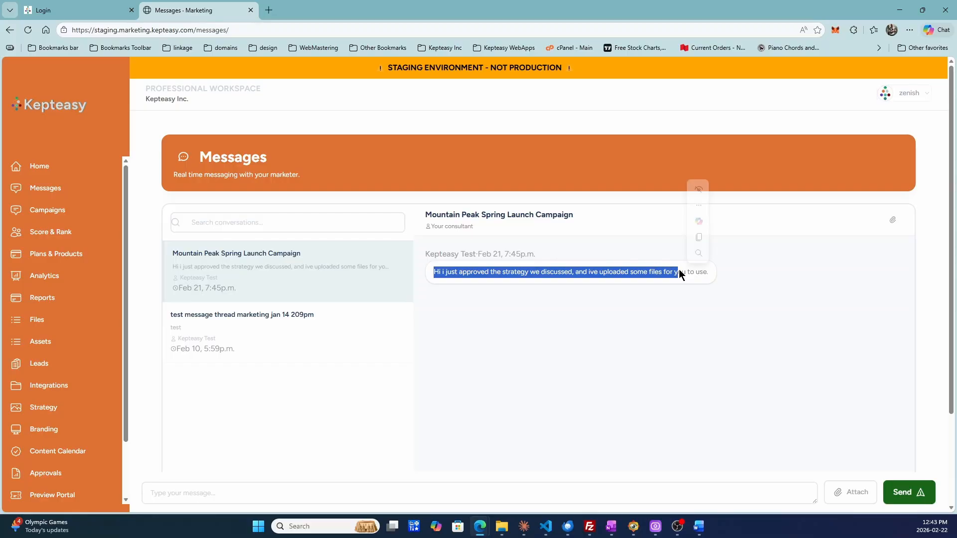
Open the Mountain Peak Coffee Spring Campaign strategy from the strategy list
{"action": "left_click", "coordinate": [638, 128]}
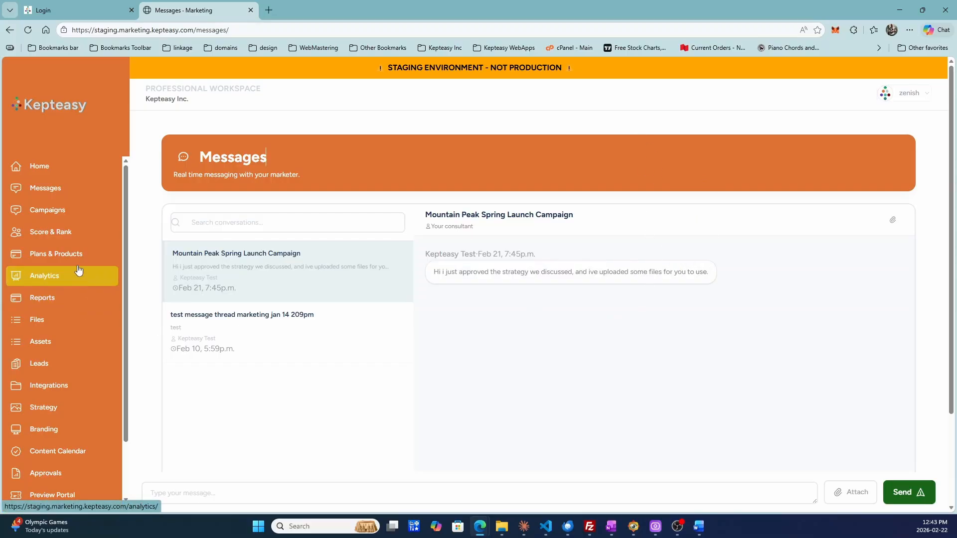
{"action": "scroll", "coordinate": [76, 264], "scroll_direction": "down", "scroll_amount": 3}
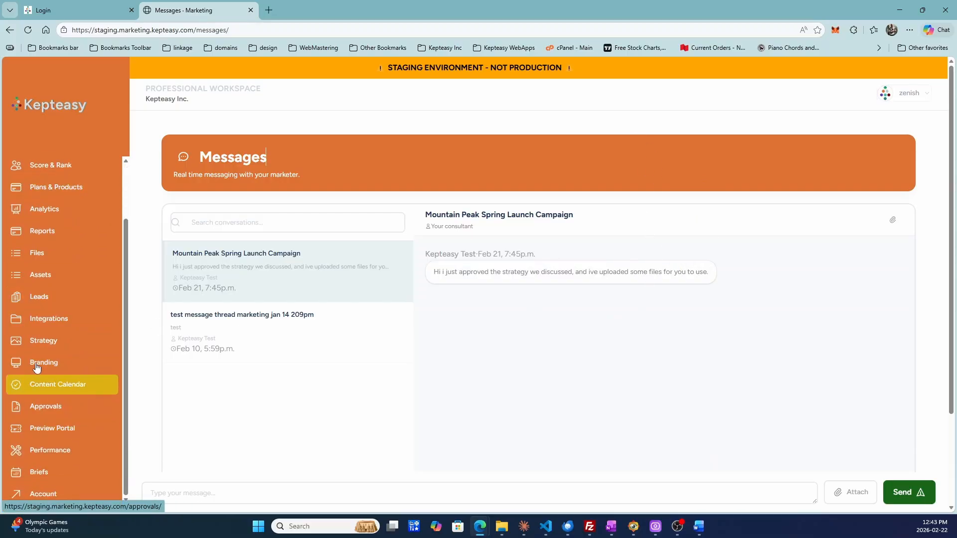
{"action": "left_click", "coordinate": [30, 342]}
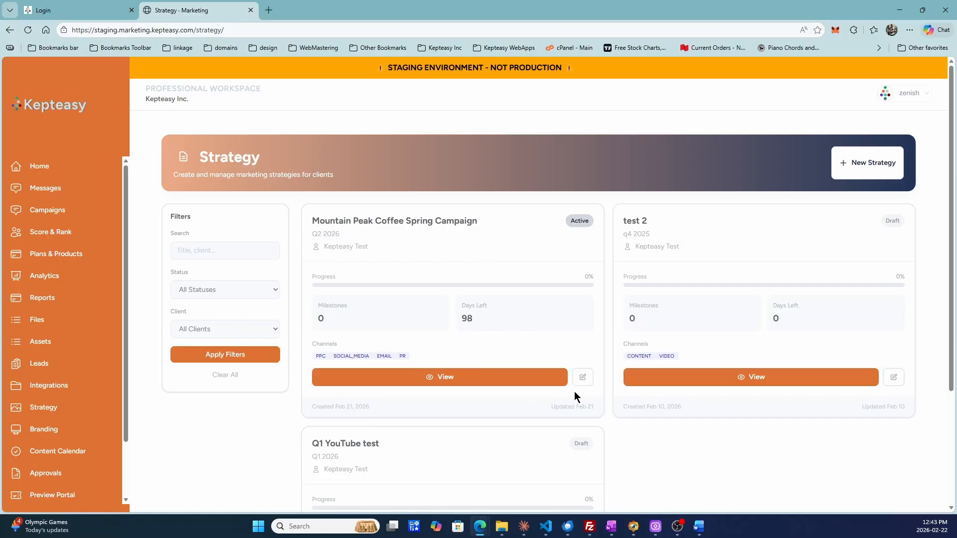
{"action": "left_click", "coordinate": [425, 377]}
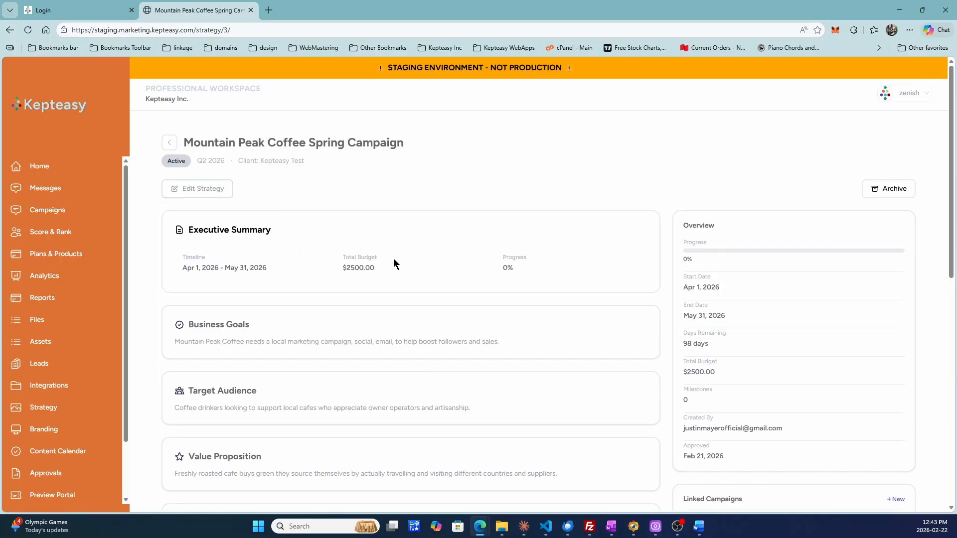
Review the strategy's executive summary, overview, goals, audience, channels, key tactics, milestones, linked campaigns and comments sections
{"action": "scroll", "coordinate": [389, 224], "scroll_direction": "down", "scroll_amount": 3}
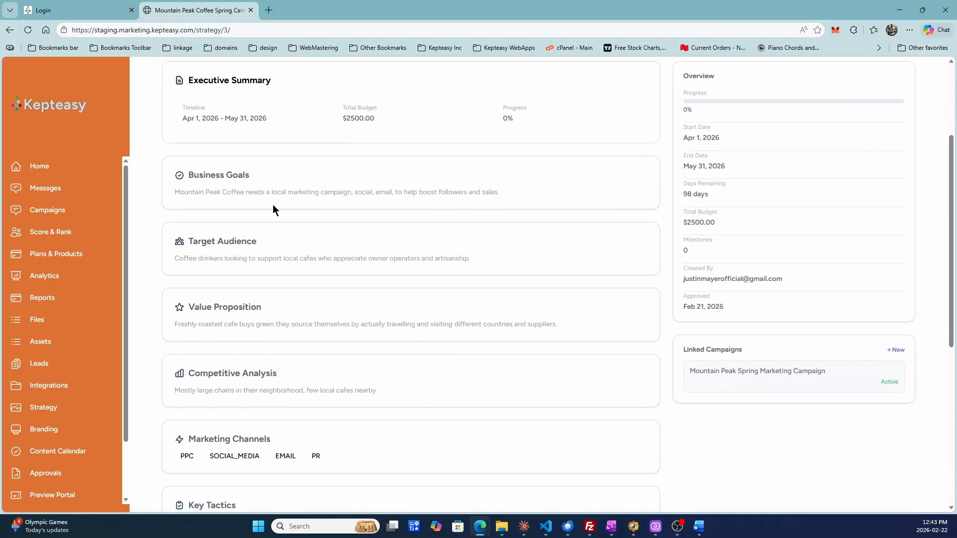
{"action": "scroll", "coordinate": [219, 122], "scroll_direction": "up", "scroll_amount": 3}
{"action": "scroll", "coordinate": [224, 124], "scroll_direction": "down", "scroll_amount": 2}
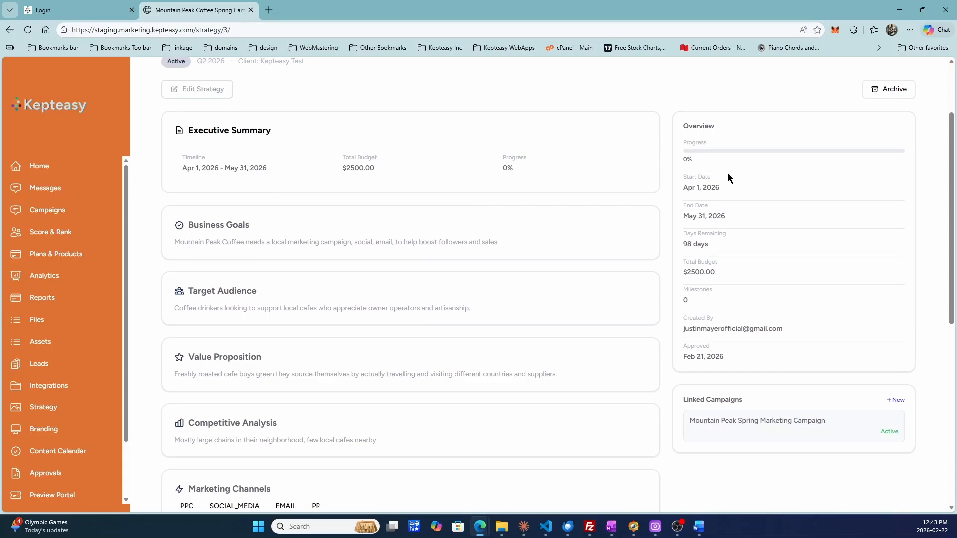
{"action": "left_click_drag", "start_coordinate": [692, 125], "coordinate": [707, 178]}
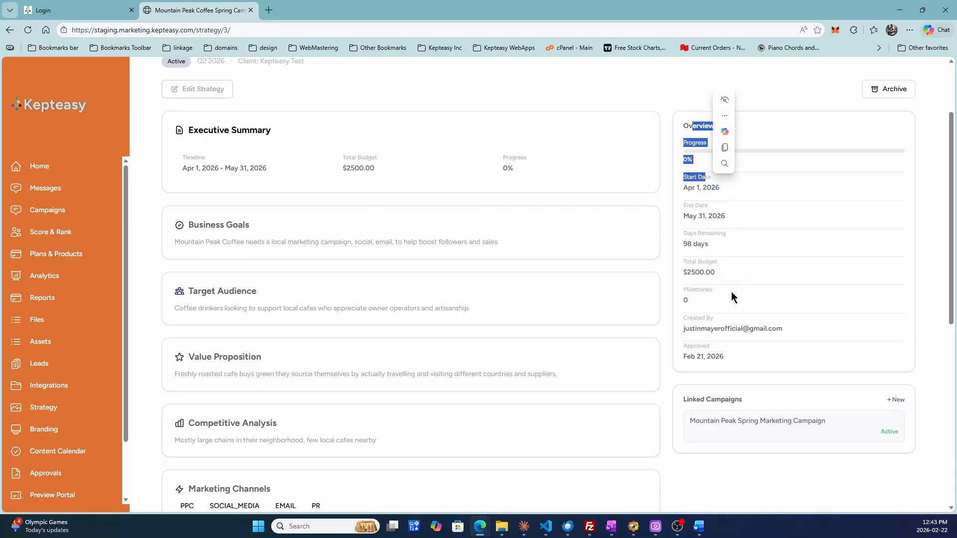
{"action": "scroll", "coordinate": [733, 282], "scroll_direction": "down", "scroll_amount": 3}
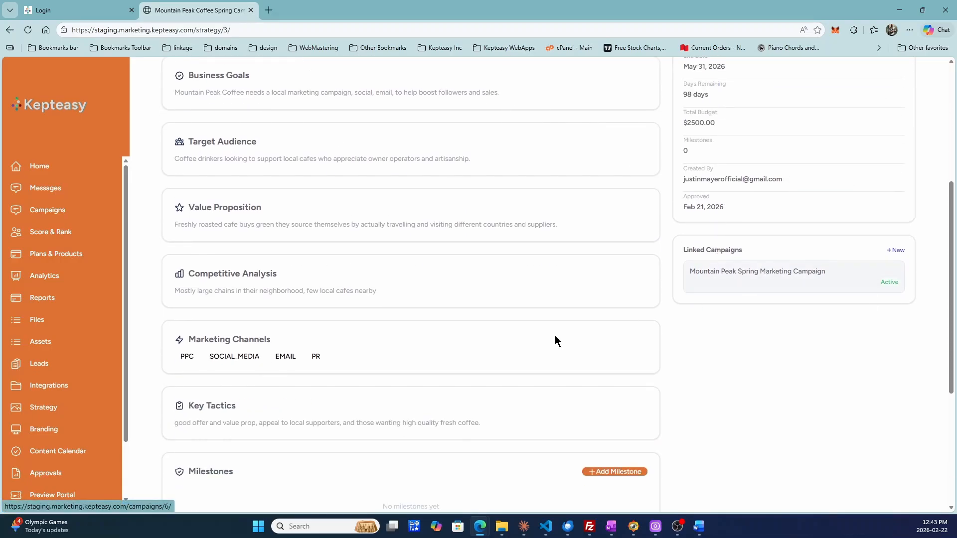
{"action": "scroll", "coordinate": [336, 275], "scroll_direction": "down", "scroll_amount": 5}
{"action": "scroll", "coordinate": [451, 309], "scroll_direction": "up", "scroll_amount": 5}
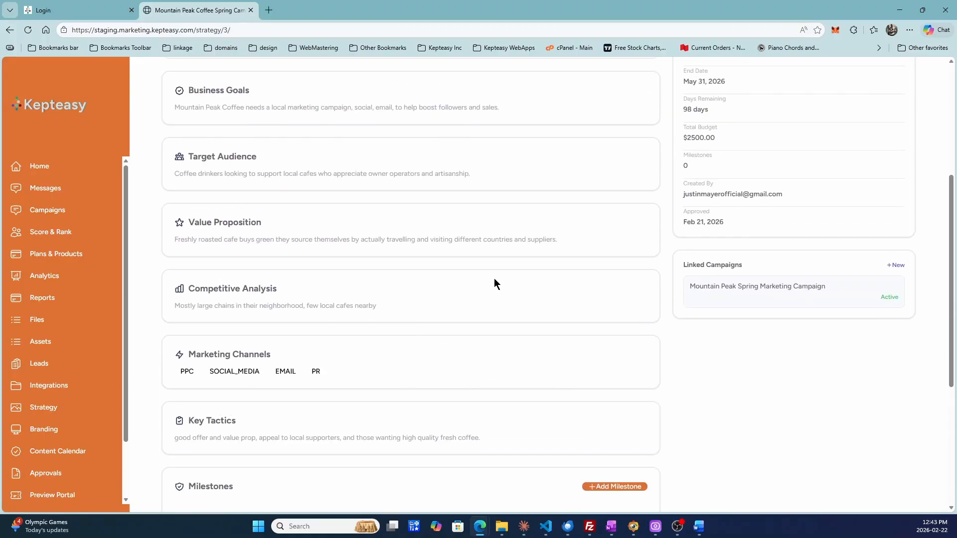
{"action": "scroll", "coordinate": [495, 284], "scroll_direction": "up", "scroll_amount": 5}
{"action": "scroll", "coordinate": [374, 252], "scroll_direction": "down", "scroll_amount": 9}
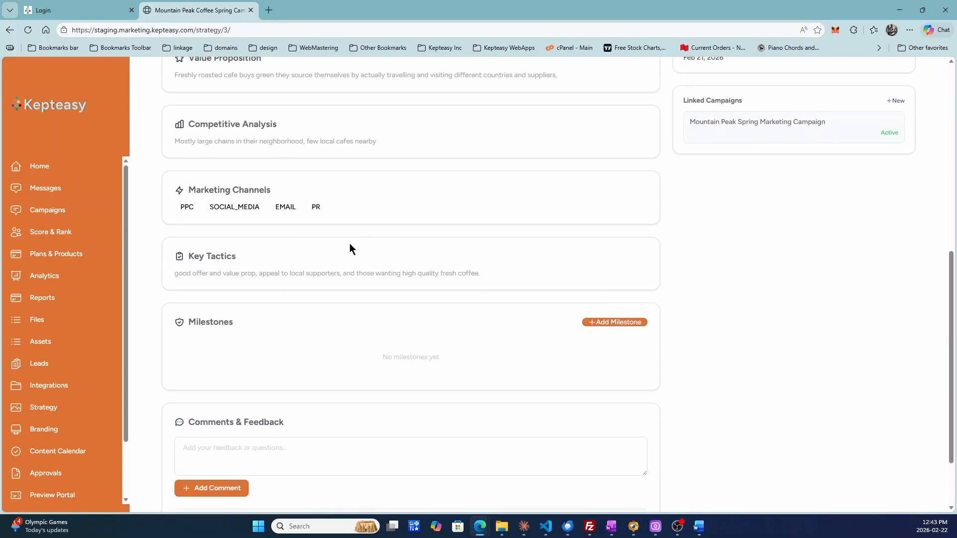
{"action": "scroll", "coordinate": [364, 247], "scroll_direction": "down", "scroll_amount": 2}
{"action": "scroll", "coordinate": [312, 219], "scroll_direction": "up", "scroll_amount": 10}
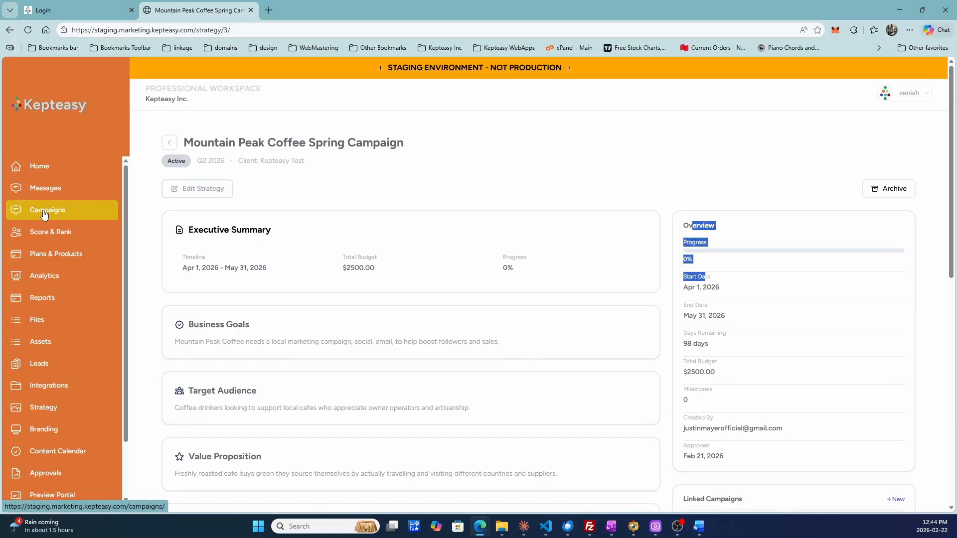
Open a blank new campaign form and examine its description field and team member assignment options
{"action": "left_click", "coordinate": [43, 215]}
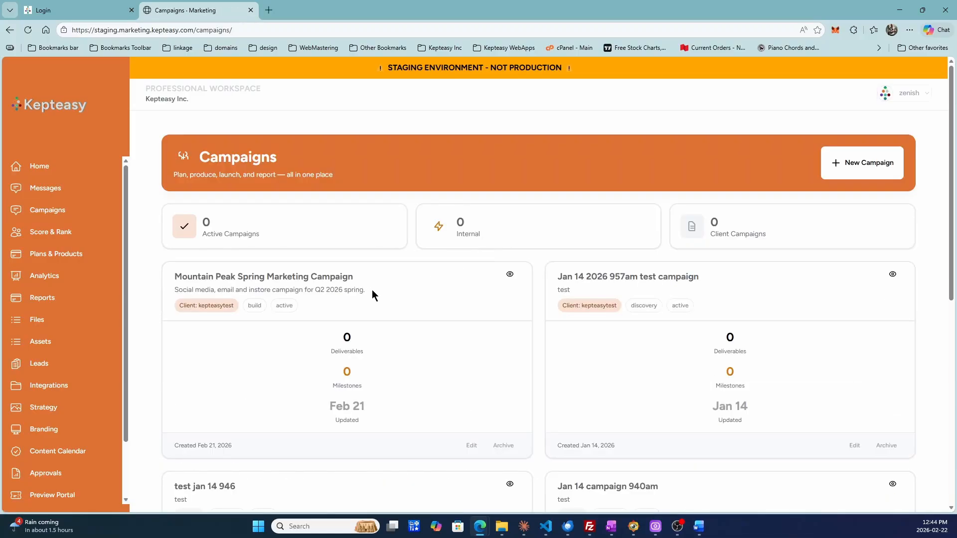
{"action": "left_click", "coordinate": [855, 172]}
{"action": "scroll", "coordinate": [612, 210], "scroll_direction": "down", "scroll_amount": 3}
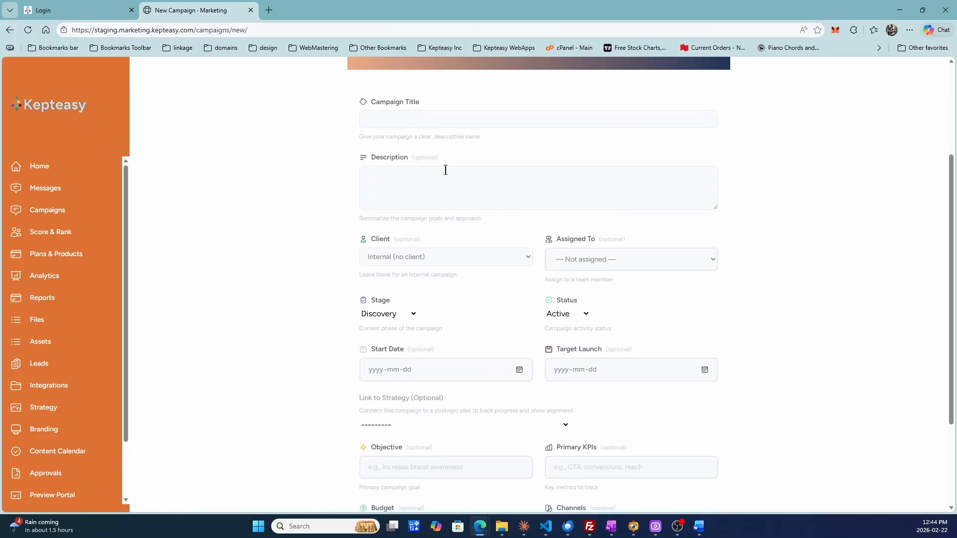
{"action": "left_click", "coordinate": [444, 183]}
{"action": "scroll", "coordinate": [447, 187], "scroll_direction": "down", "scroll_amount": 2}
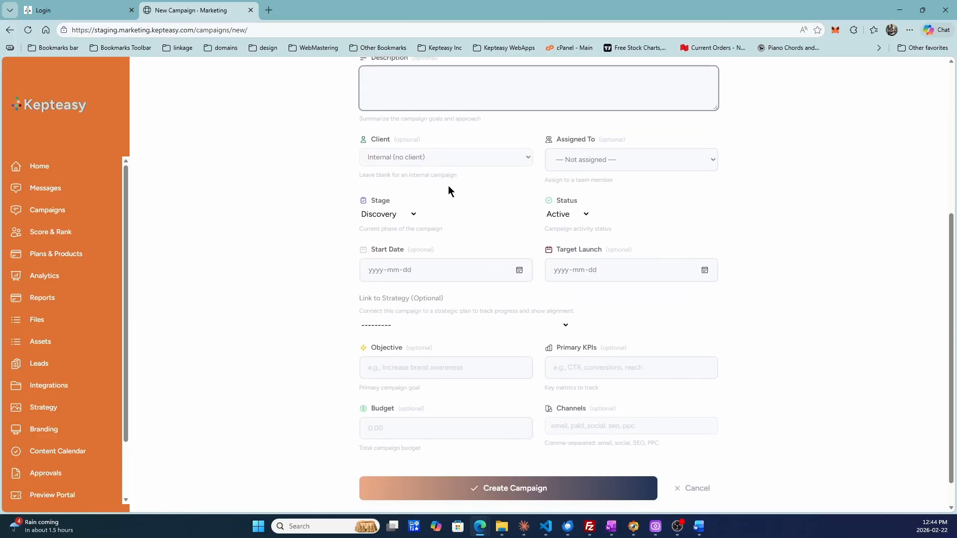
{"action": "left_click", "coordinate": [620, 162]}
{"action": "left_click", "coordinate": [671, 168]}
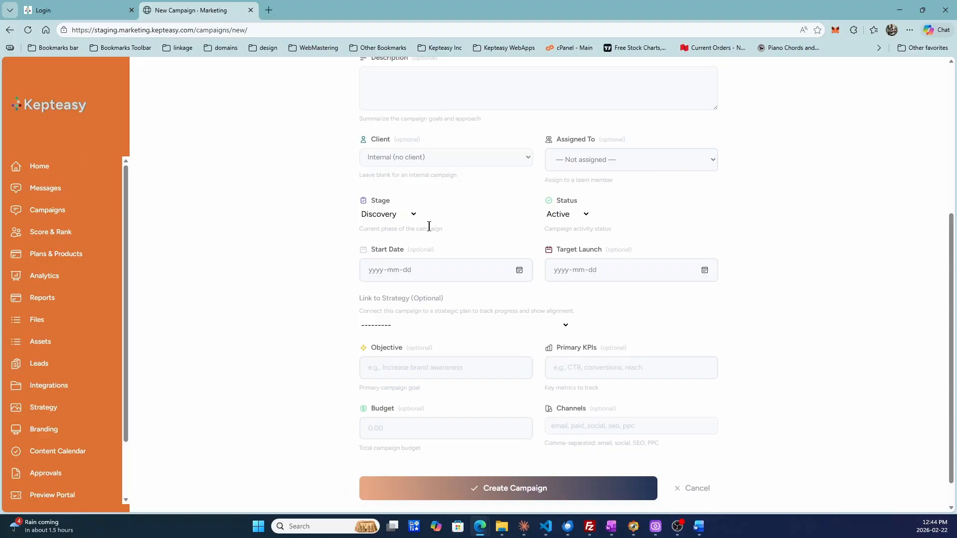
Examine the stage and status options and the remaining fields of the new campaign form
{"action": "left_click", "coordinate": [395, 219]}
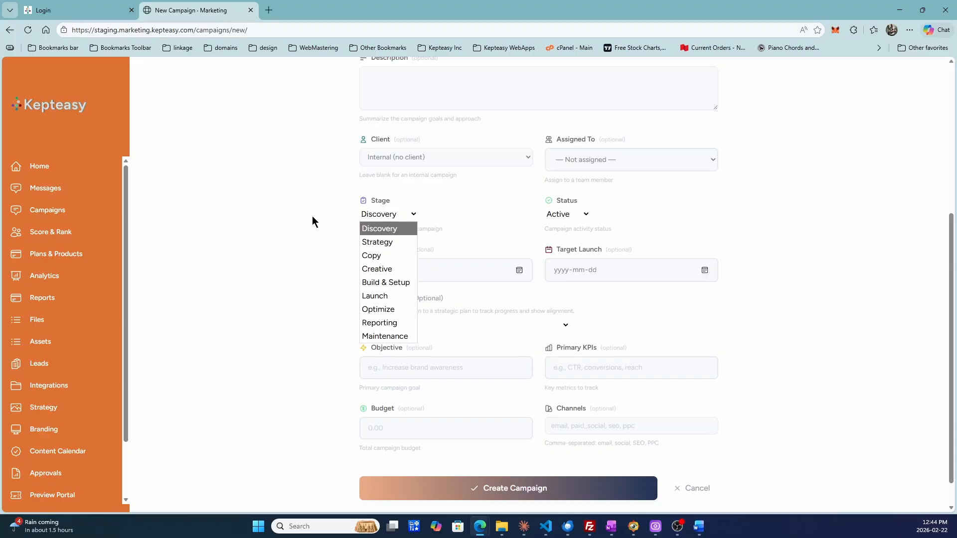
{"action": "left_click", "coordinate": [758, 200]}
{"action": "left_click", "coordinate": [579, 215]}
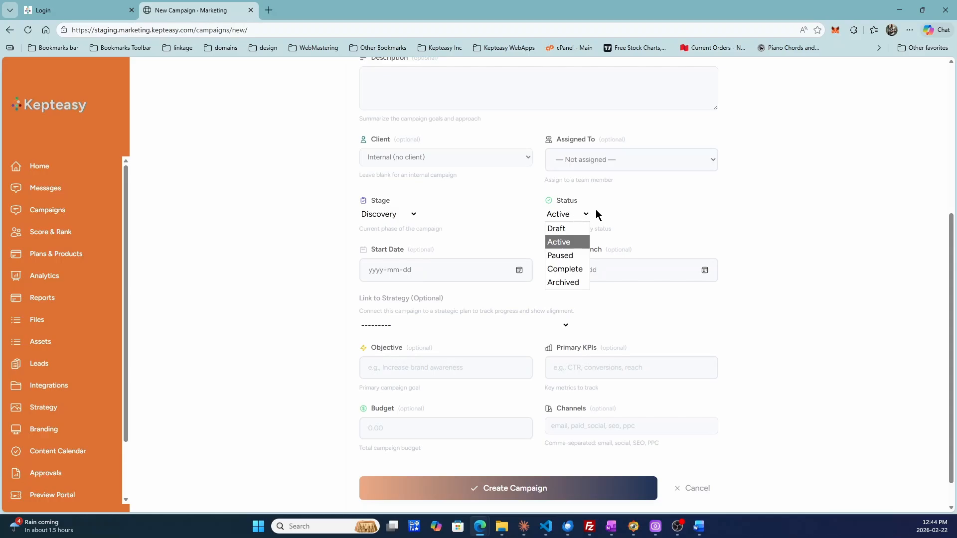
{"action": "left_click", "coordinate": [263, 295]}
{"action": "scroll", "coordinate": [432, 255], "scroll_direction": "down", "scroll_amount": 1}
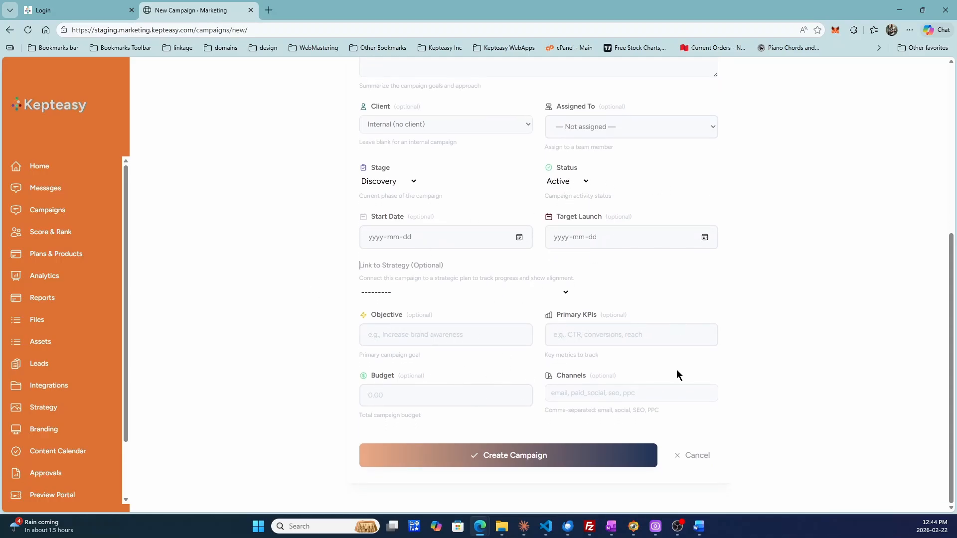
{"action": "scroll", "coordinate": [246, 271], "scroll_direction": "up", "scroll_amount": 5}
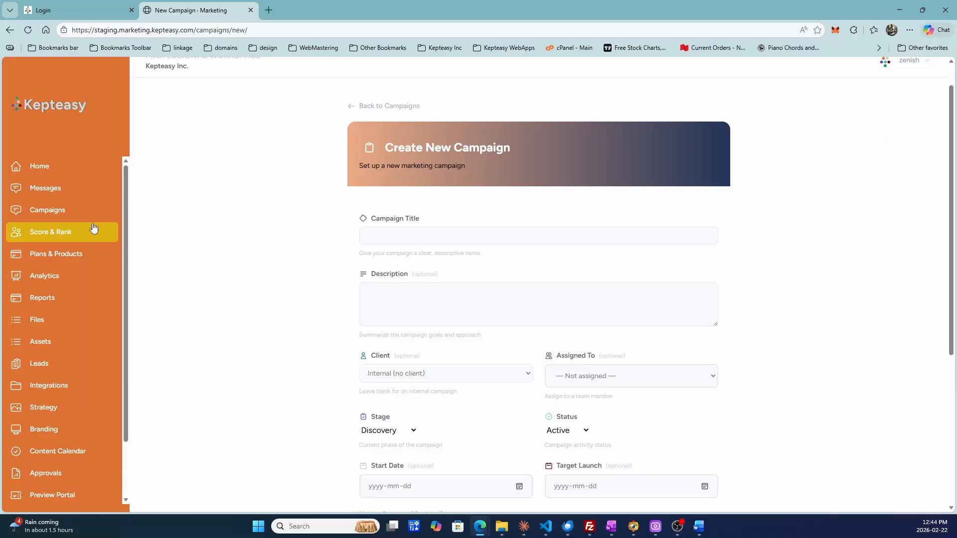
Return to the campaign list and review the details of the Mountain Peak Spring Marketing Campaign
{"action": "left_click", "coordinate": [62, 218]}
{"action": "scroll", "coordinate": [300, 240], "scroll_direction": "down", "scroll_amount": 2}
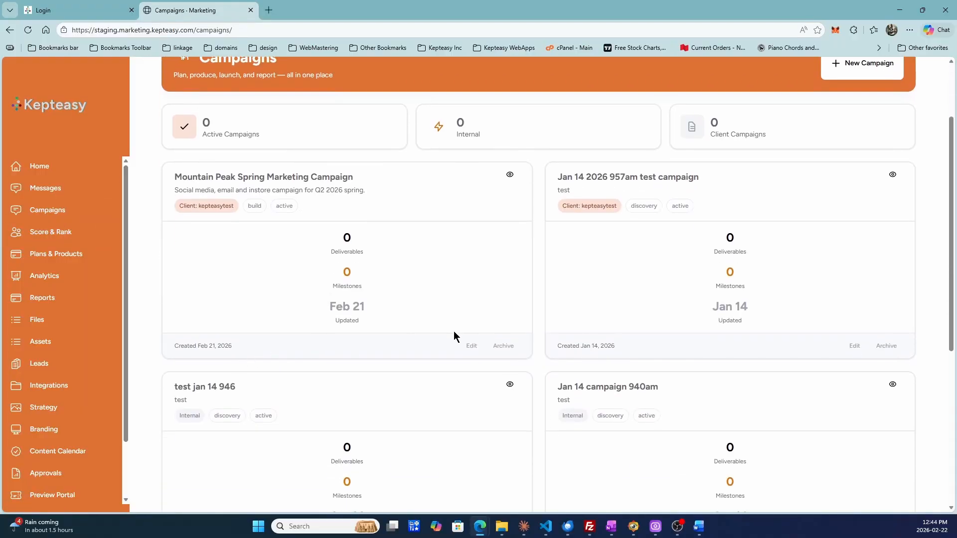
{"action": "left_click", "coordinate": [511, 177]}
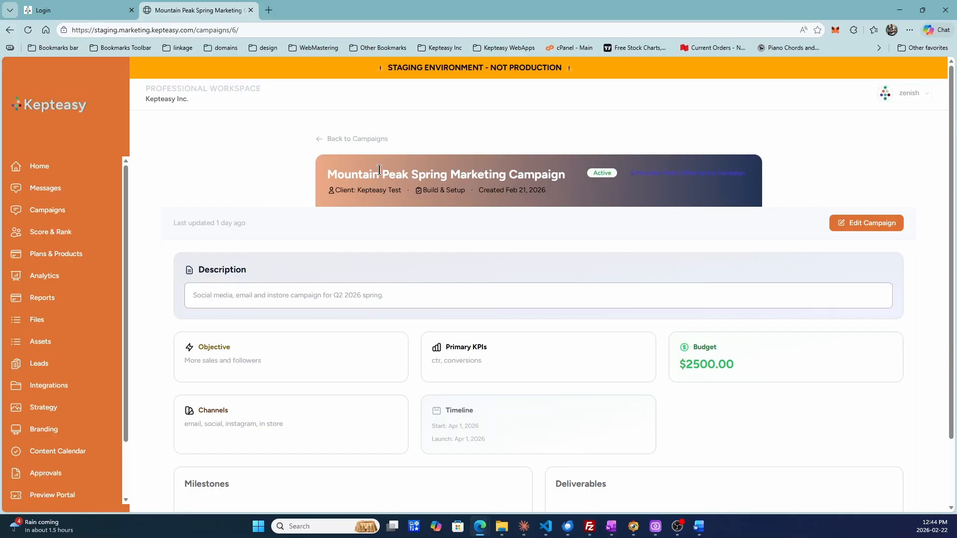
{"action": "scroll", "coordinate": [375, 159], "scroll_direction": "down", "scroll_amount": 2}
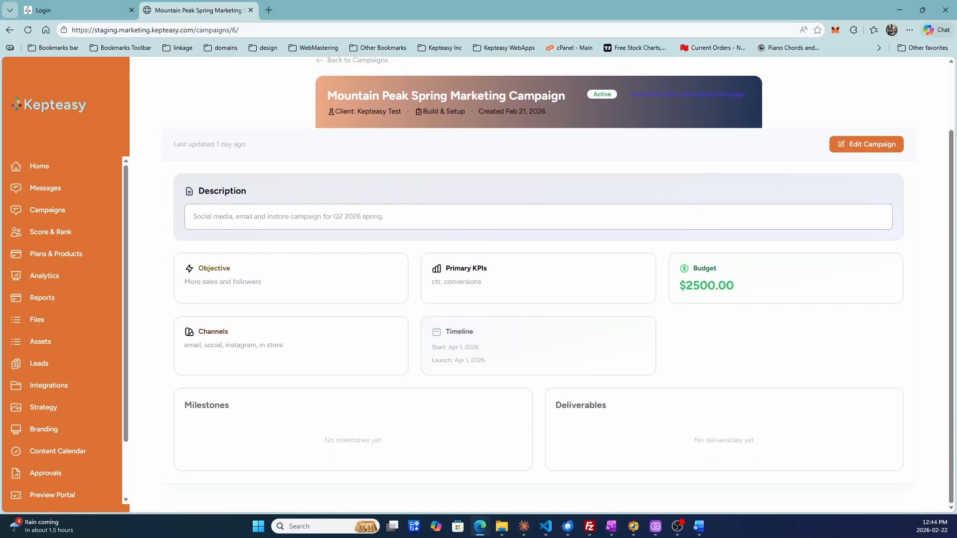
{"action": "key", "text": "alt+Tab"}
{"action": "scroll", "coordinate": [283, 180], "scroll_direction": "up", "scroll_amount": 2}
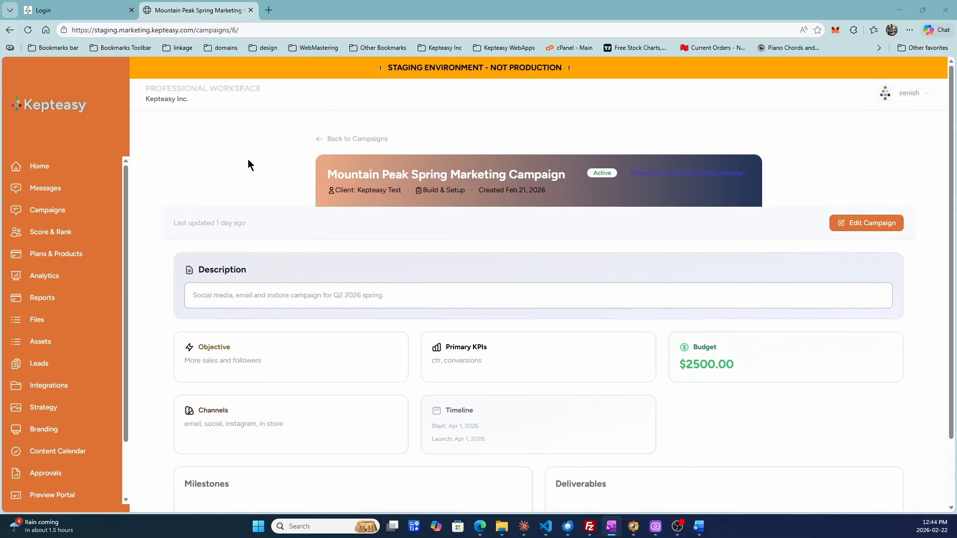
View the uploaded client files and open the upload form for a new asset in the asset library
{"action": "left_click", "coordinate": [38, 321]}
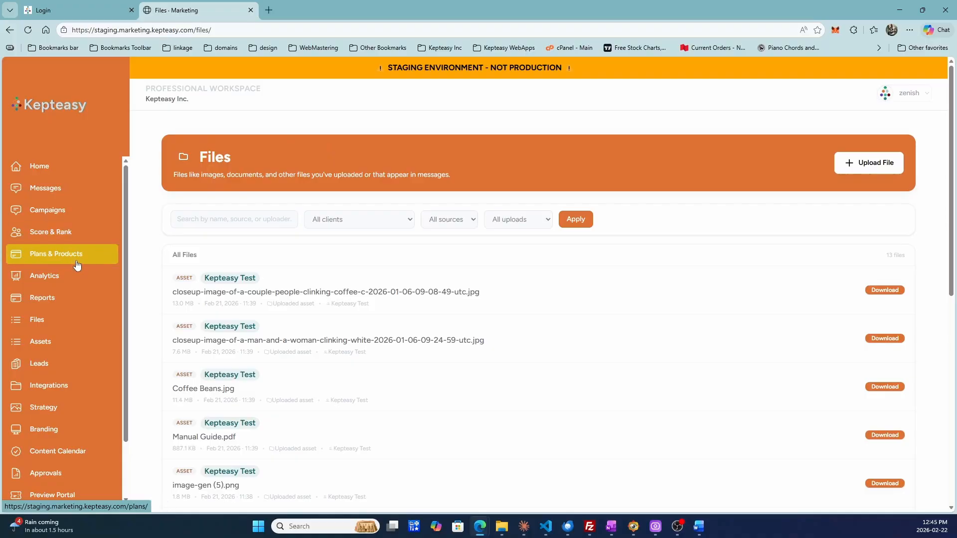
{"action": "left_click", "coordinate": [50, 347]}
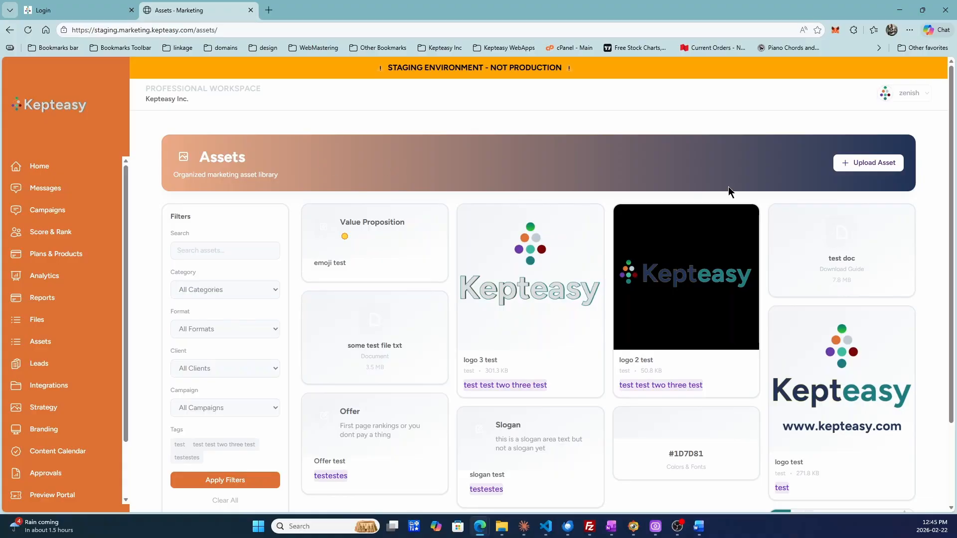
{"action": "left_click", "coordinate": [861, 168]}
Set the upload method to choose from existing files and look through the selectable files
{"action": "scroll", "coordinate": [436, 278], "scroll_direction": "down", "scroll_amount": 4}
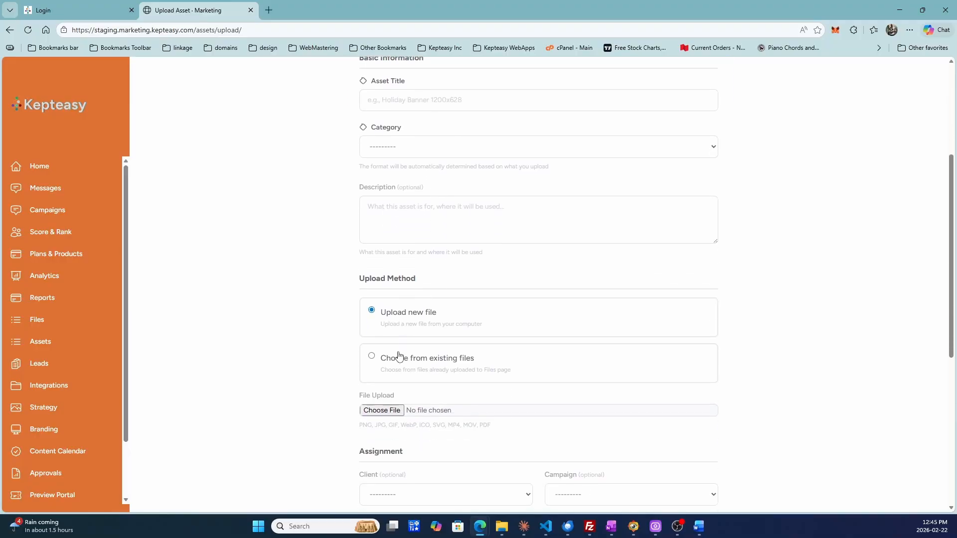
{"action": "left_click", "coordinate": [410, 367]}
{"action": "scroll", "coordinate": [402, 365], "scroll_direction": "down", "scroll_amount": 3}
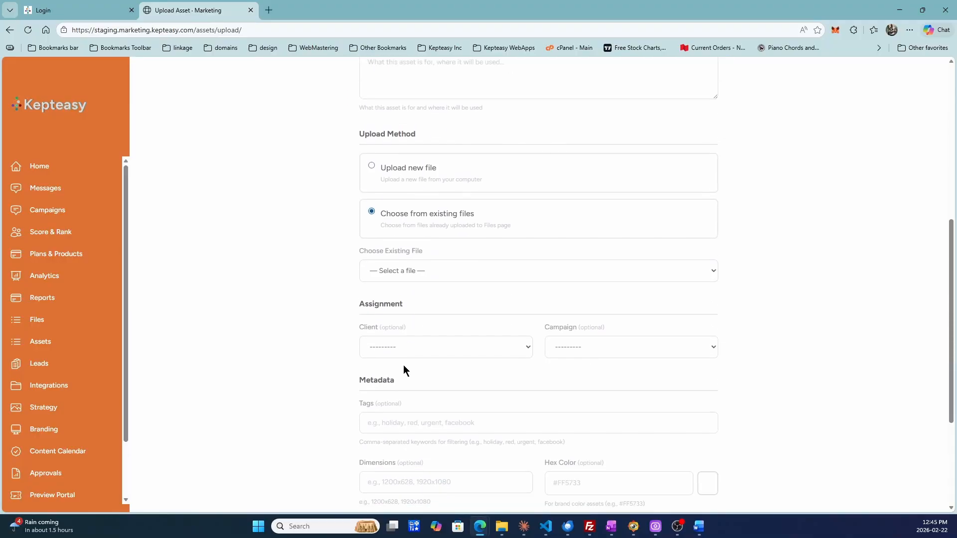
{"action": "left_click", "coordinate": [400, 264]}
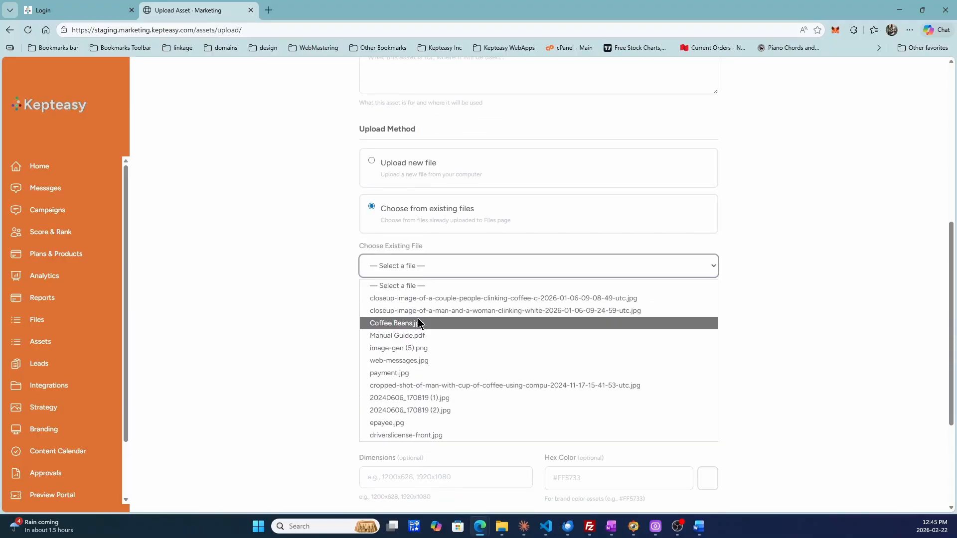
{"action": "left_click", "coordinate": [310, 284]}
{"action": "scroll", "coordinate": [317, 274], "scroll_direction": "up", "scroll_amount": 7}
{"action": "scroll", "coordinate": [435, 325], "scroll_direction": "down", "scroll_amount": 4}
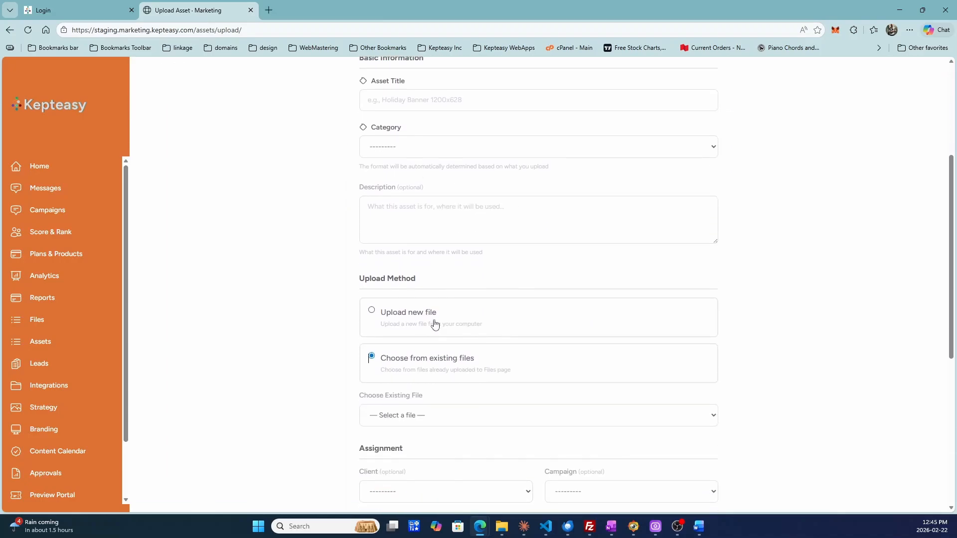
{"action": "scroll", "coordinate": [415, 305], "scroll_direction": "down", "scroll_amount": 3}
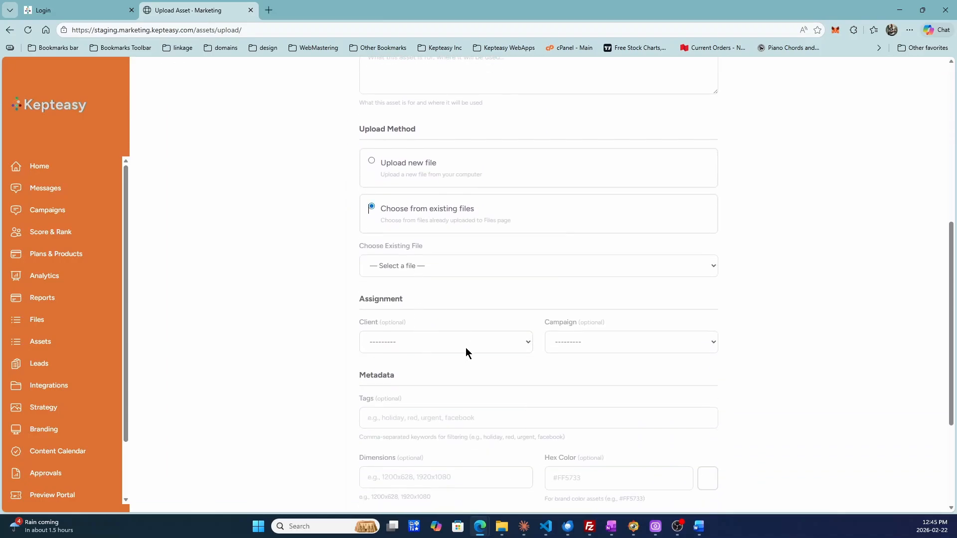
Assign the asset to the client kepteasytest and check the existing files available for selection
{"action": "left_click", "coordinate": [436, 342]}
{"action": "left_click", "coordinate": [413, 410]}
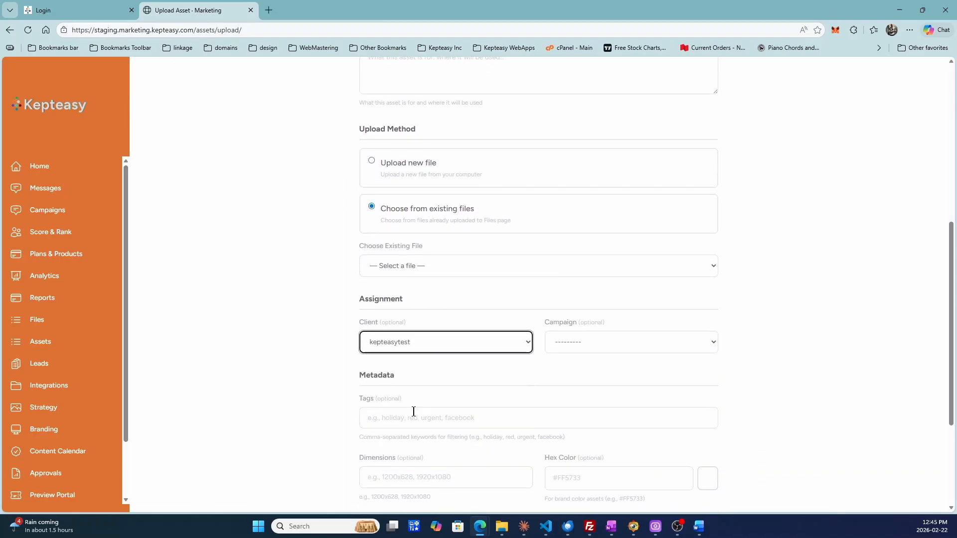
{"action": "left_click", "coordinate": [414, 266]}
{"action": "left_click", "coordinate": [334, 299]}
{"action": "scroll", "coordinate": [376, 244], "scroll_direction": "up", "scroll_amount": 7}
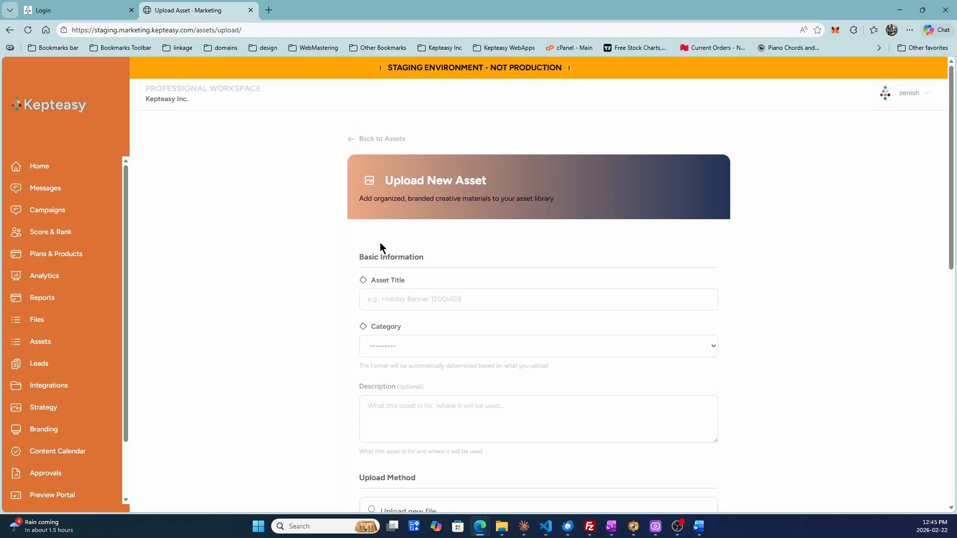
Title the new asset "Spring campaign photo" and set its category to Photography
{"action": "scroll", "coordinate": [380, 243], "scroll_direction": "down", "scroll_amount": 2}
{"action": "left_click", "coordinate": [414, 202]}
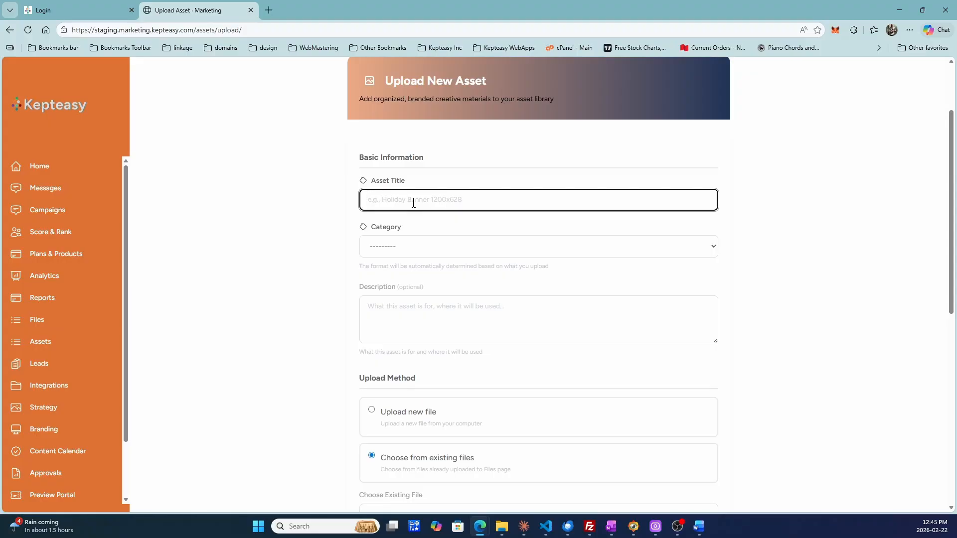
{"action": "type", "text": "Spring campaign photo"}
{"action": "scroll", "coordinate": [419, 200], "scroll_direction": "down", "scroll_amount": 1}
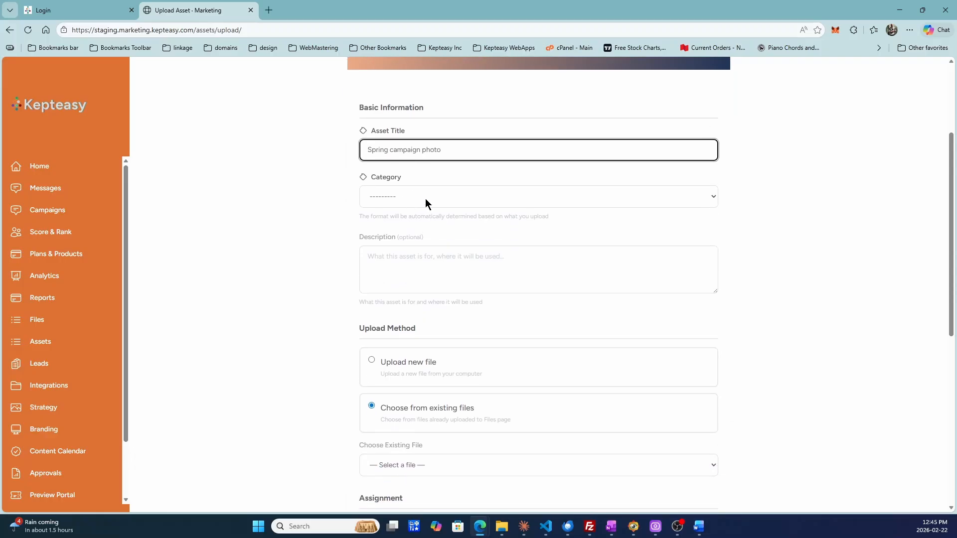
{"action": "left_click", "coordinate": [424, 196]}
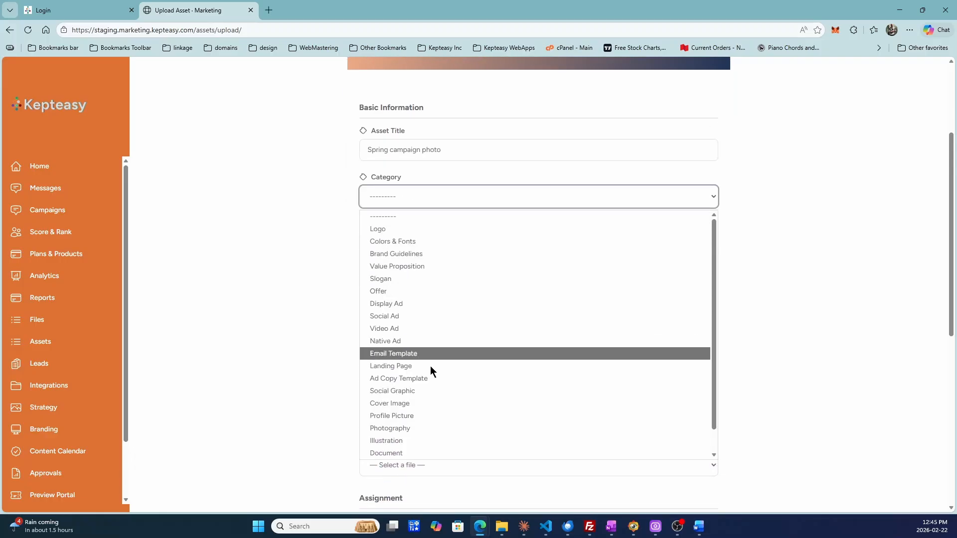
{"action": "left_click", "coordinate": [412, 429]}
{"action": "left_click", "coordinate": [416, 260]}
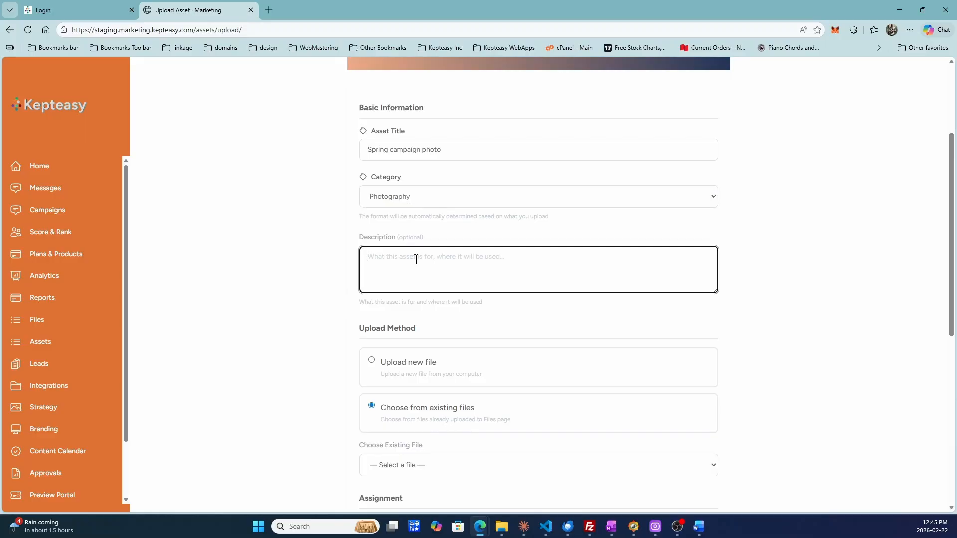
{"action": "scroll", "coordinate": [417, 258], "scroll_direction": "down", "scroll_amount": 3}
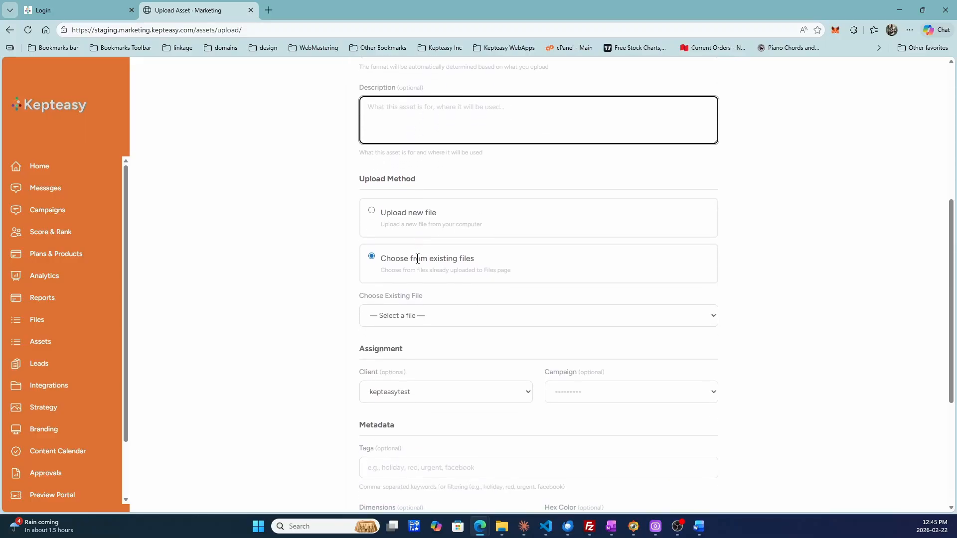
{"action": "left_click", "coordinate": [419, 225]}
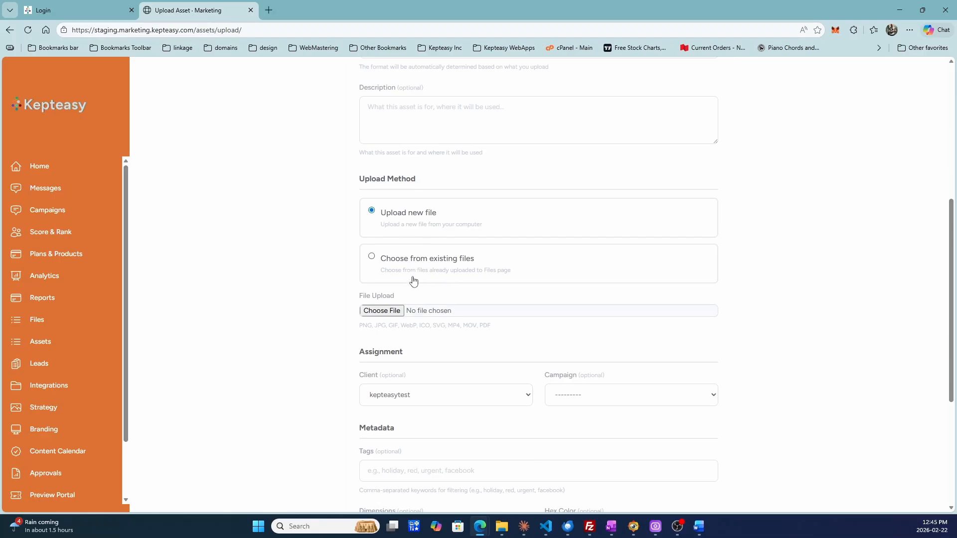
{"action": "left_click", "coordinate": [385, 313]}
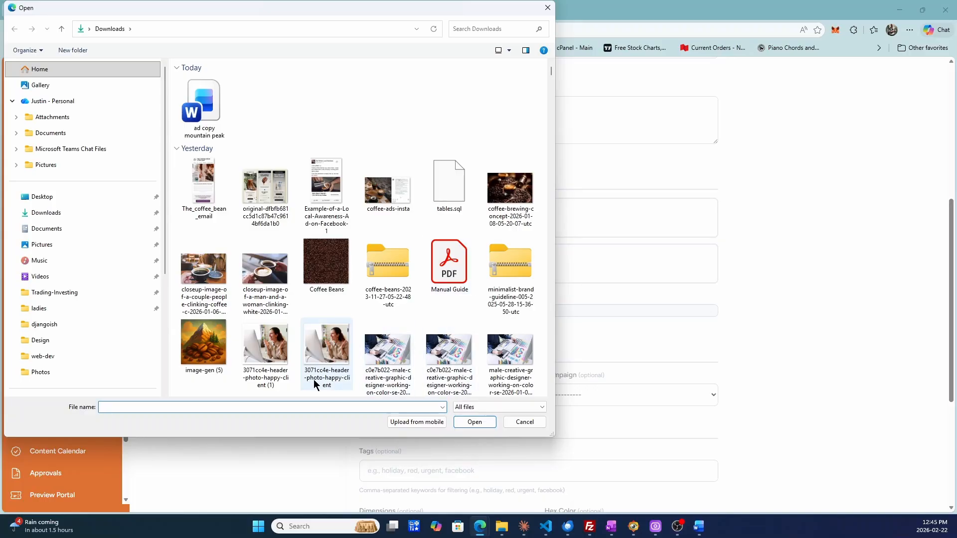
{"action": "left_click", "coordinate": [263, 280]}
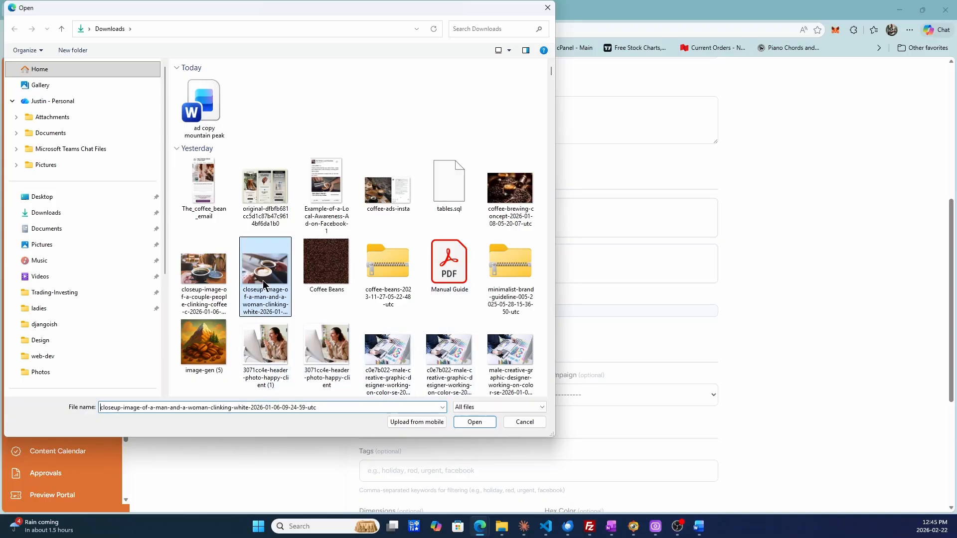
{"action": "left_click", "coordinate": [480, 421]}
Assign the photo to the Mountain Peak Spring Marketing Campaign, leave the optional metadata empty, and upload the asset
{"action": "scroll", "coordinate": [493, 301], "scroll_direction": "down", "scroll_amount": 3}
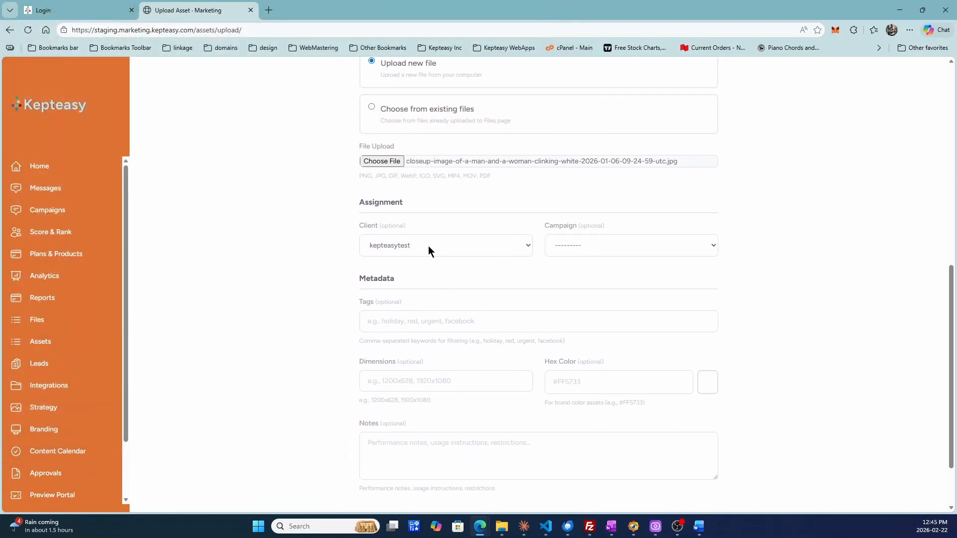
{"action": "left_click", "coordinate": [581, 244]}
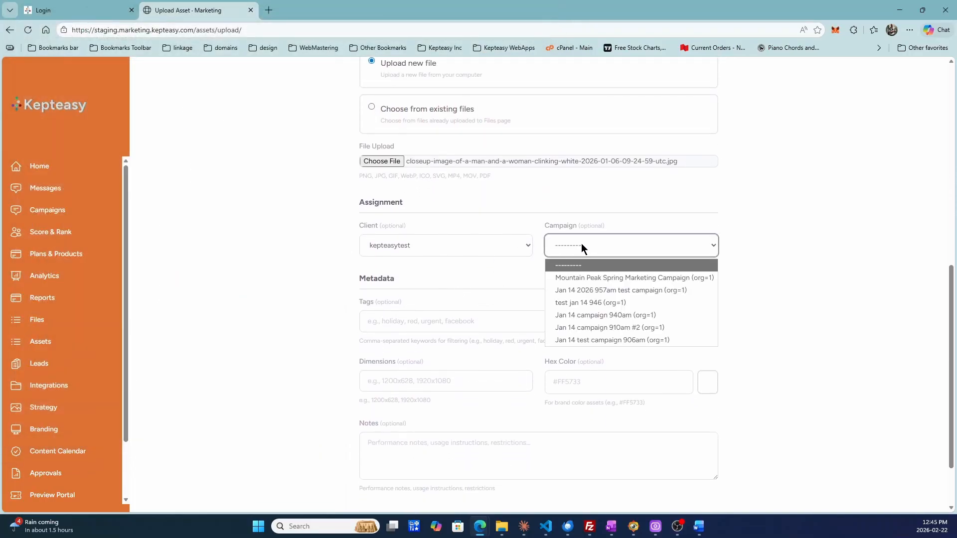
{"action": "left_click", "coordinate": [583, 277]}
{"action": "scroll", "coordinate": [421, 263], "scroll_direction": "down", "scroll_amount": 2}
{"action": "left_click", "coordinate": [413, 241]}
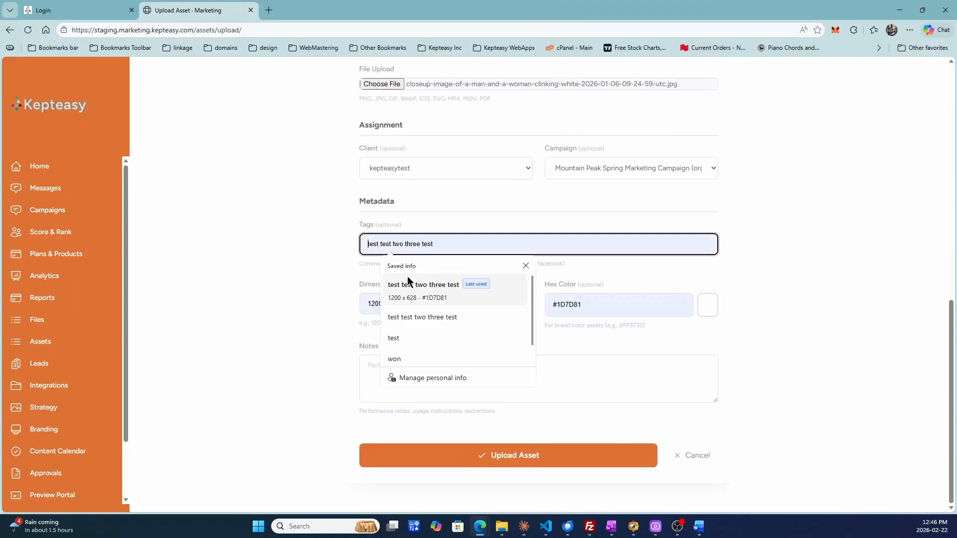
{"action": "left_click", "coordinate": [385, 304]}
{"action": "left_click", "coordinate": [422, 309]}
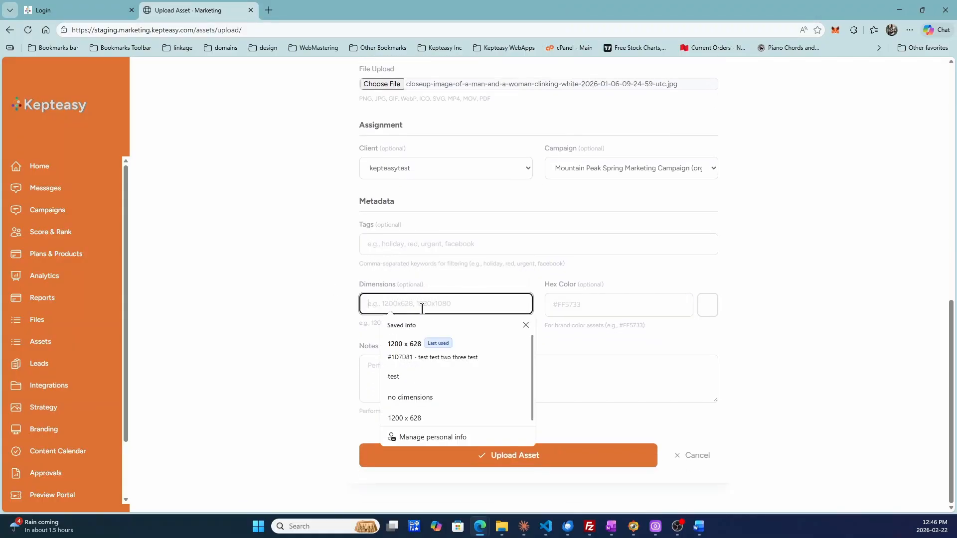
{"action": "left_click", "coordinate": [589, 309]}
{"action": "left_click", "coordinate": [408, 383]}
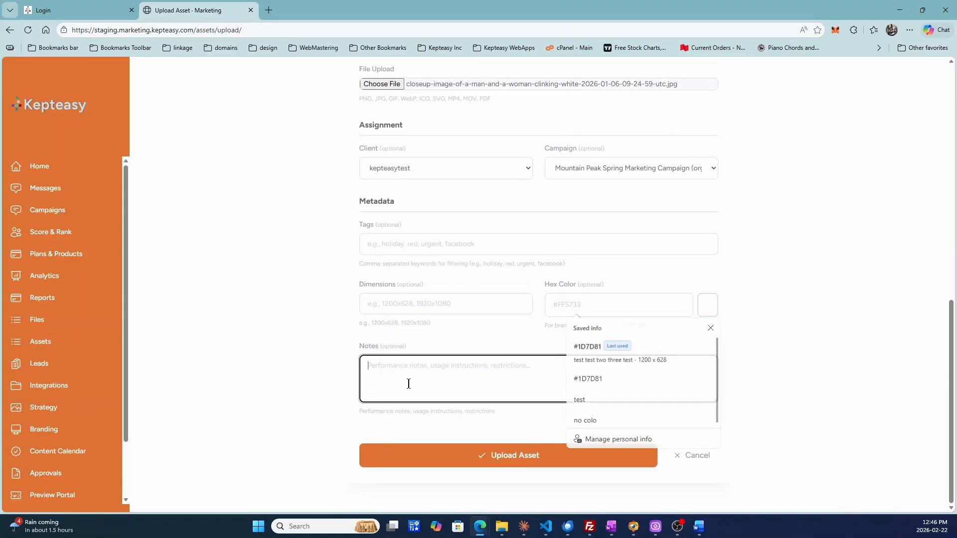
{"action": "left_click", "coordinate": [525, 455]}
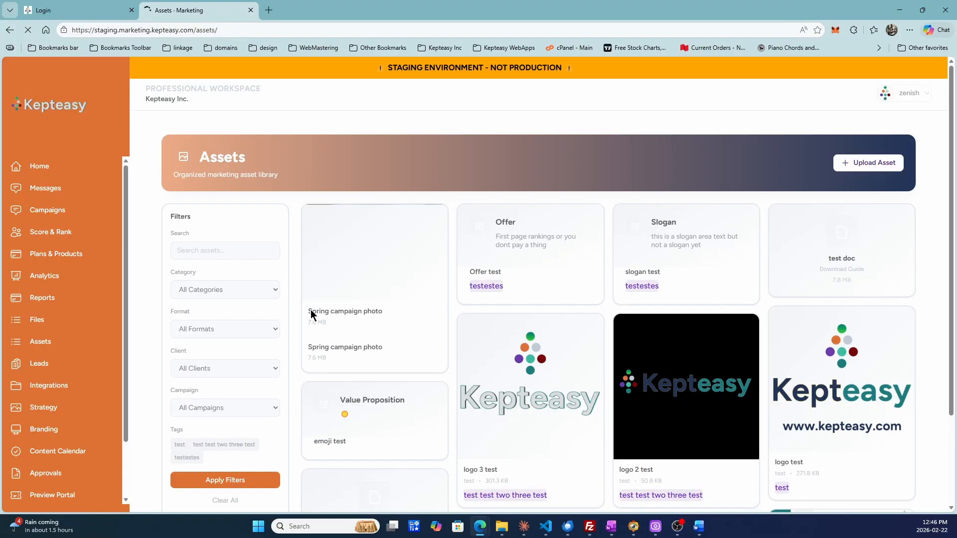
Start another asset upload titled "Value prop" with the category Value Proposition
{"action": "left_click", "coordinate": [865, 166]}
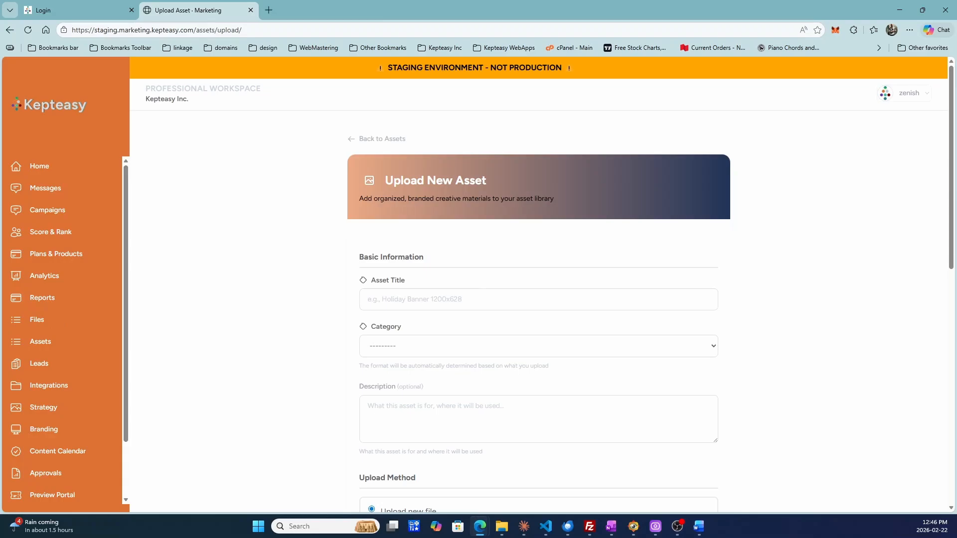
{"action": "key", "text": "alt+Tab"}
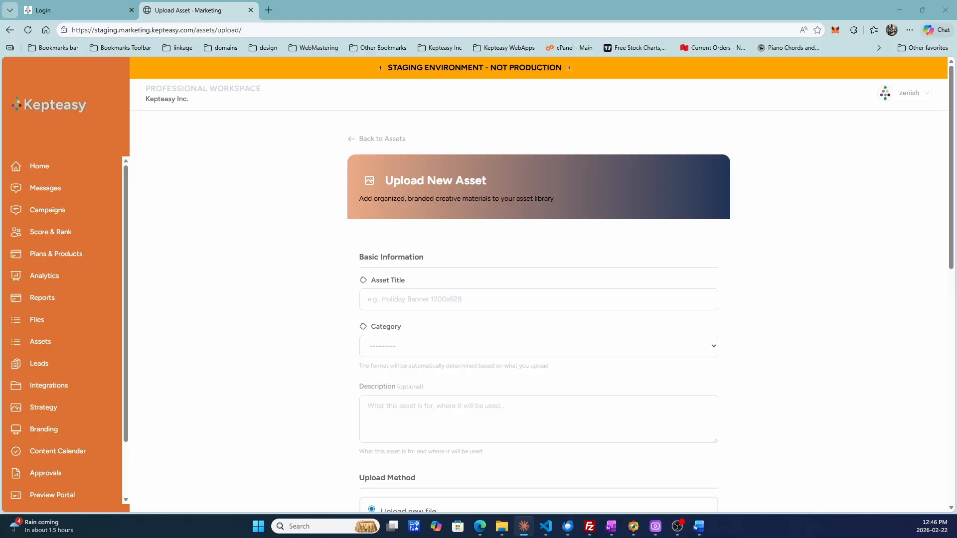
{"action": "left_click", "coordinate": [484, 298]}
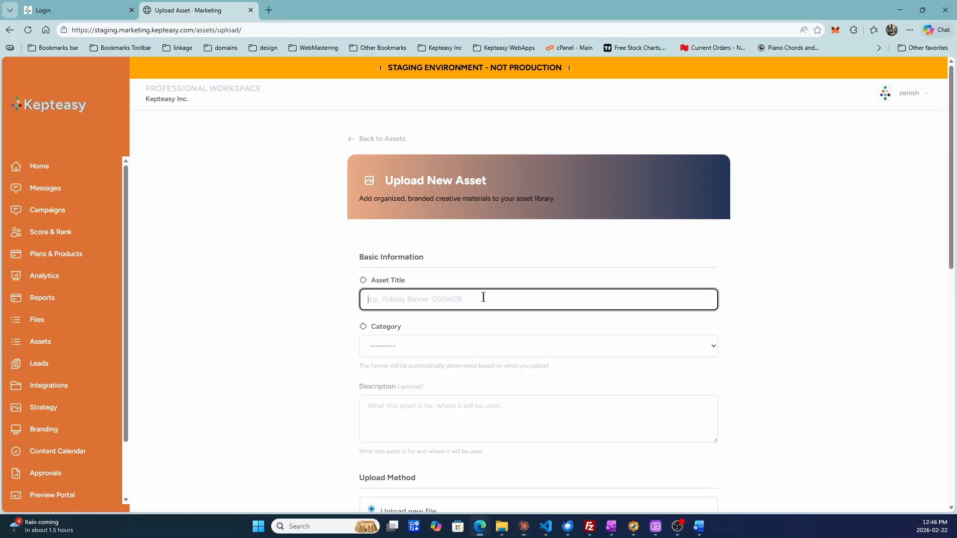
{"action": "type", "text": "Value prop"}
{"action": "scroll", "coordinate": [454, 280], "scroll_direction": "down", "scroll_amount": 2}
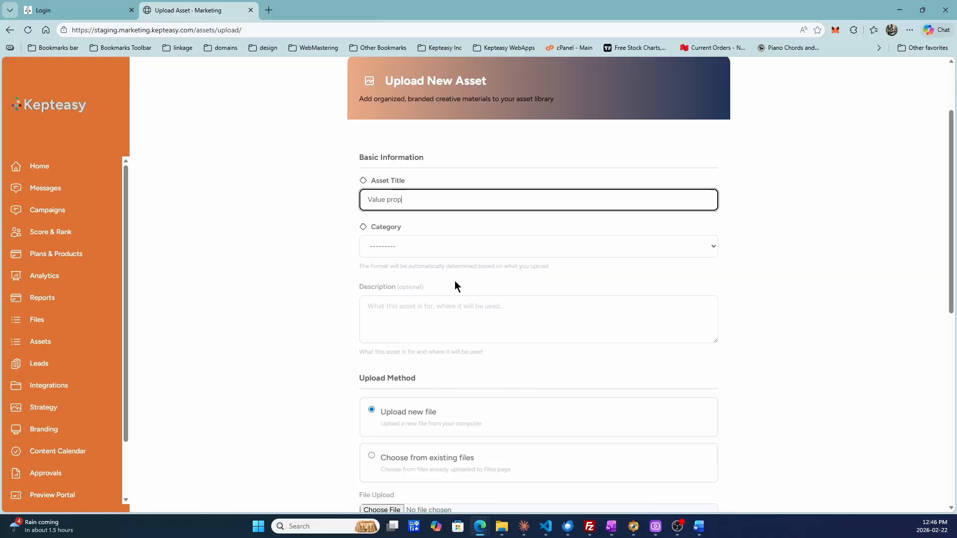
{"action": "left_click", "coordinate": [451, 250]}
{"action": "left_click", "coordinate": [408, 315]}
{"action": "scroll", "coordinate": [258, 280], "scroll_direction": "down", "scroll_amount": 2}
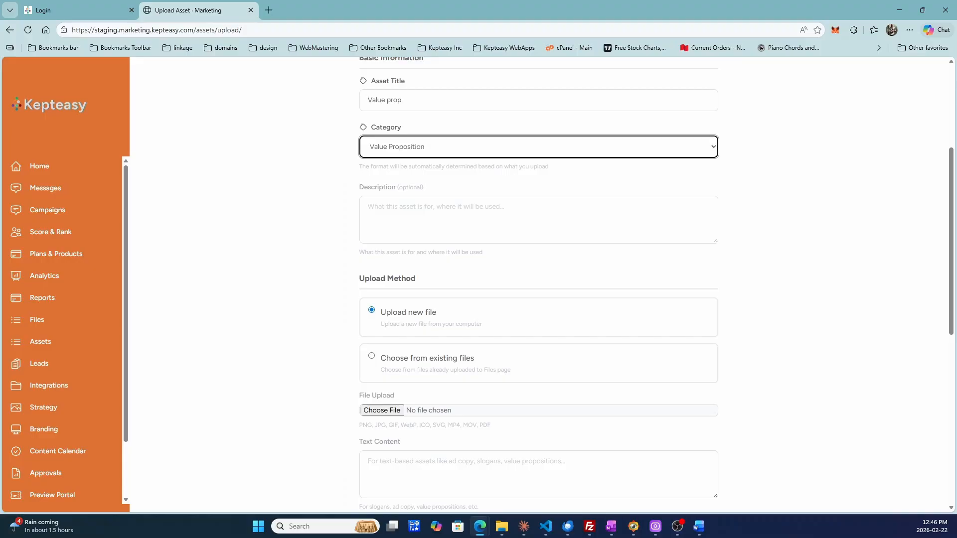
Enter "25% off our new cold brew collection", including the quotation marks, as both the text content and the description
{"action": "left_click", "coordinate": [422, 207]}
{"action": "left_click", "coordinate": [413, 465]}
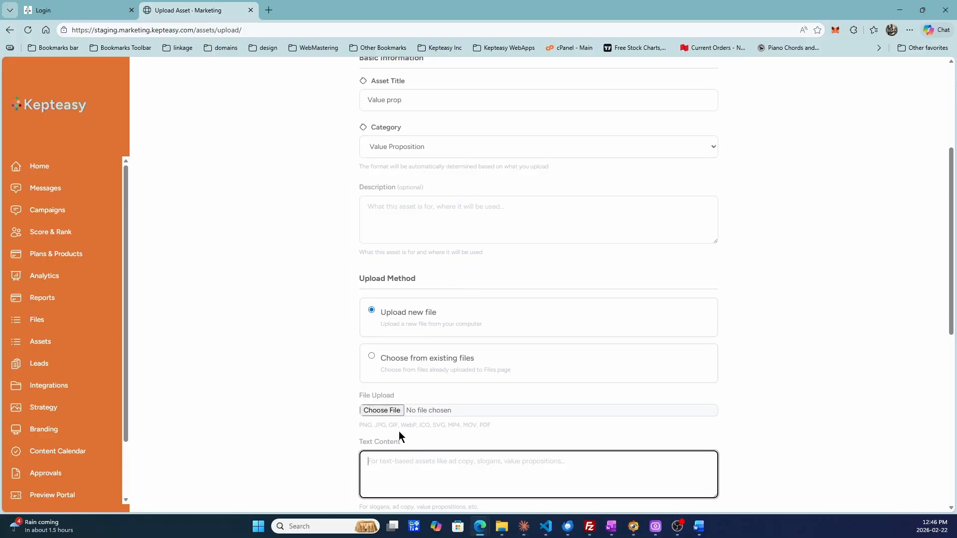
{"action": "type", "text": "\"25% off our new cold brew collection\""}
{"action": "scroll", "coordinate": [323, 353], "scroll_direction": "down", "scroll_amount": 1}
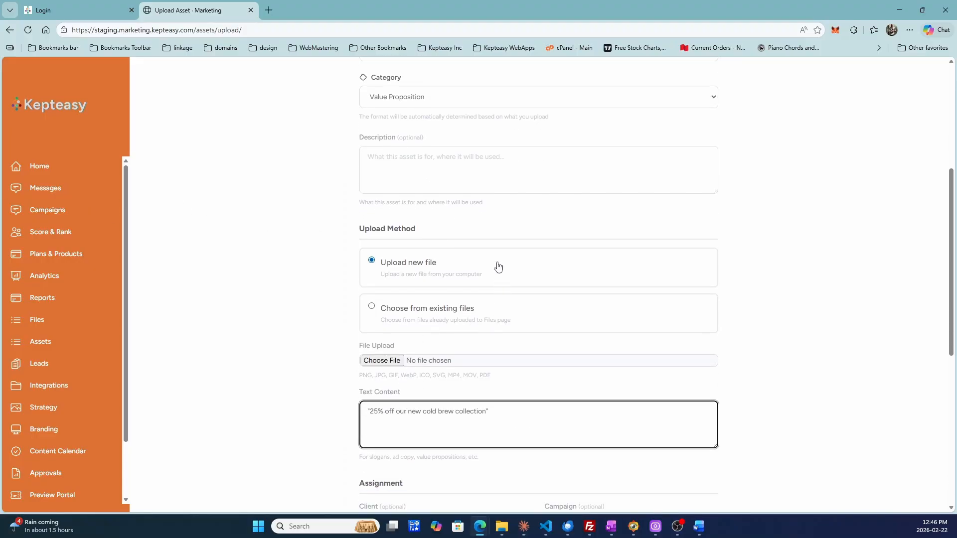
{"action": "left_click", "coordinate": [437, 165]}
{"action": "type", "text": "\"25% off our new cold brew collection\""}
{"action": "scroll", "coordinate": [410, 266], "scroll_direction": "down", "scroll_amount": 2}
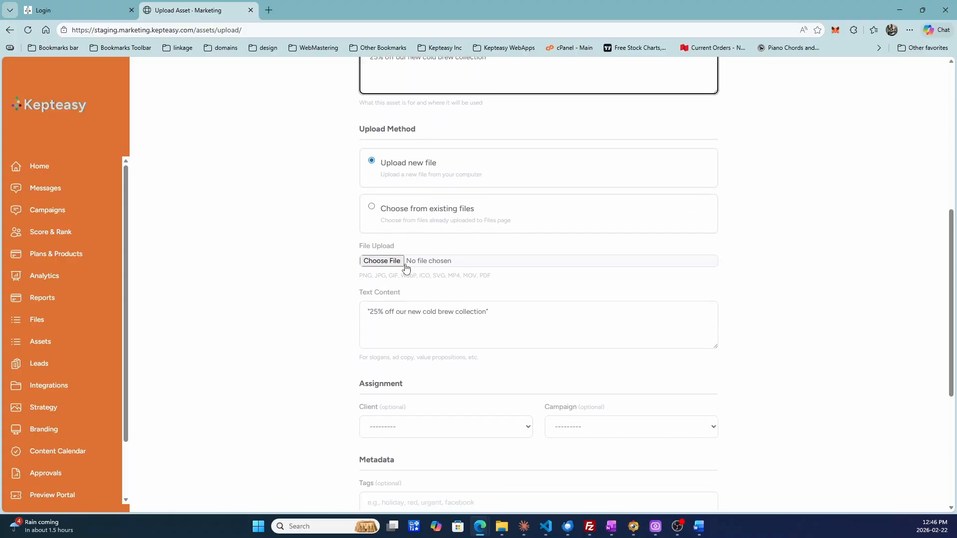
{"action": "scroll", "coordinate": [368, 269], "scroll_direction": "up", "scroll_amount": 5}
{"action": "scroll", "coordinate": [409, 246], "scroll_direction": "down", "scroll_amount": 9}
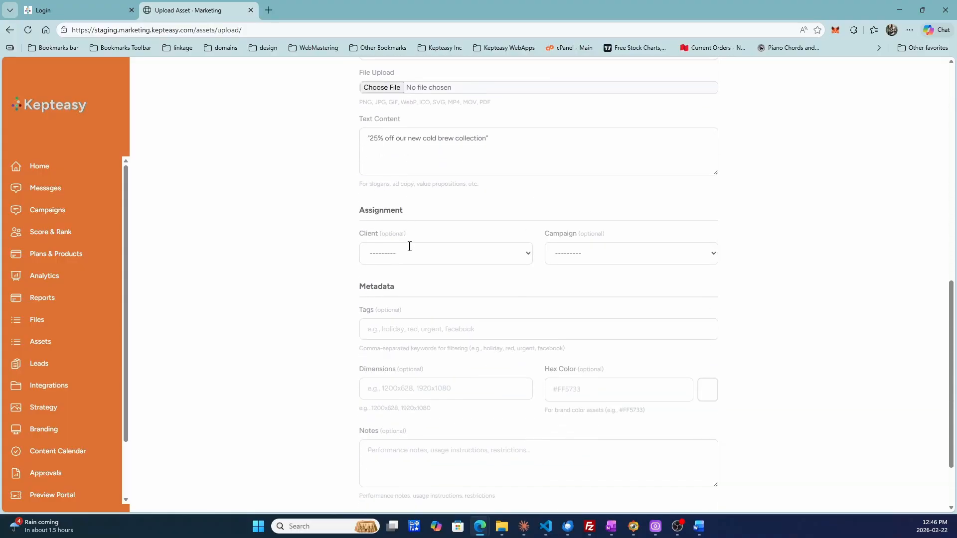
Assign the value proposition to client kepteasytest and the Mountain Peak Spring Marketing Campaign, and upload the asset
{"action": "scroll", "coordinate": [409, 246], "scroll_direction": "down", "scroll_amount": 1}
{"action": "left_click", "coordinate": [429, 235]}
{"action": "left_click", "coordinate": [399, 300]}
{"action": "left_click", "coordinate": [573, 230]}
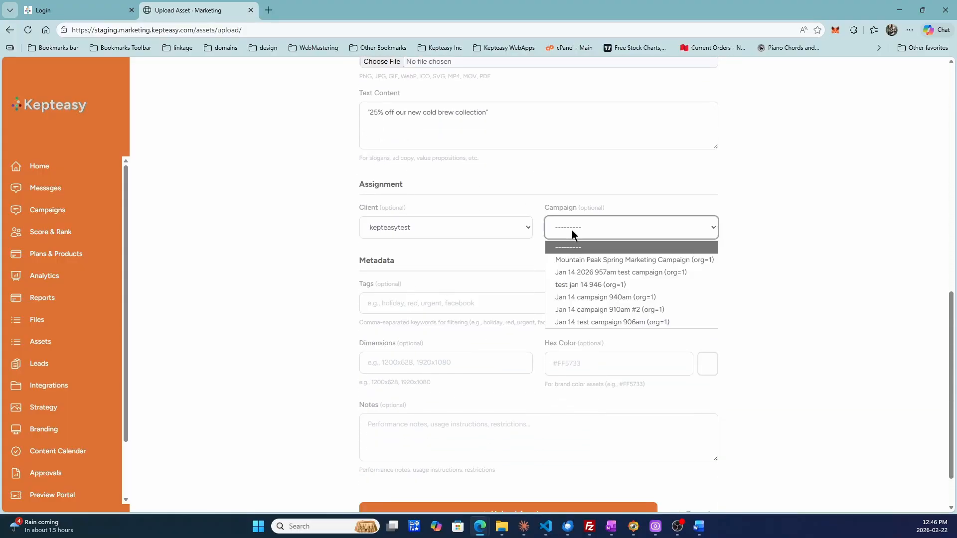
{"action": "left_click", "coordinate": [589, 260]}
{"action": "scroll", "coordinate": [501, 266], "scroll_direction": "down", "scroll_amount": 2}
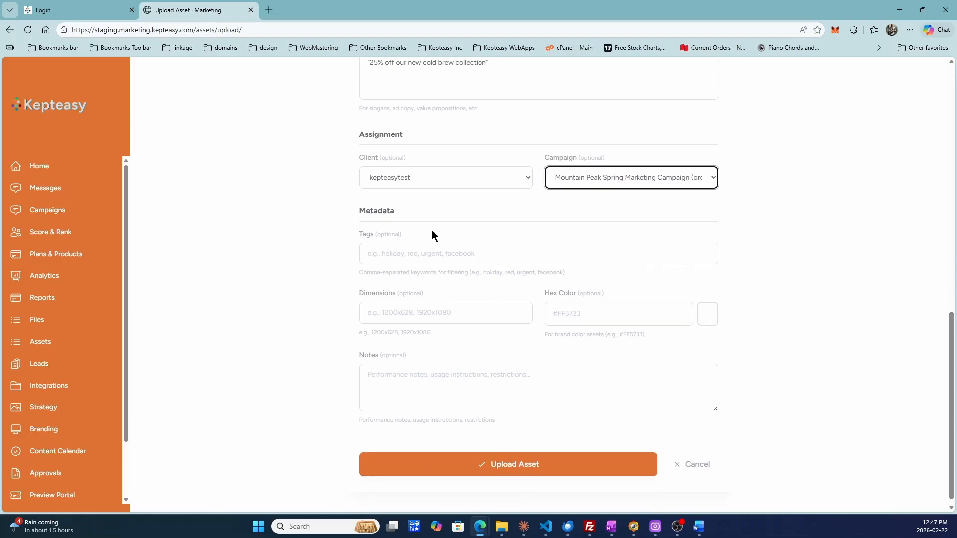
{"action": "scroll", "coordinate": [400, 228], "scroll_direction": "down", "scroll_amount": 1}
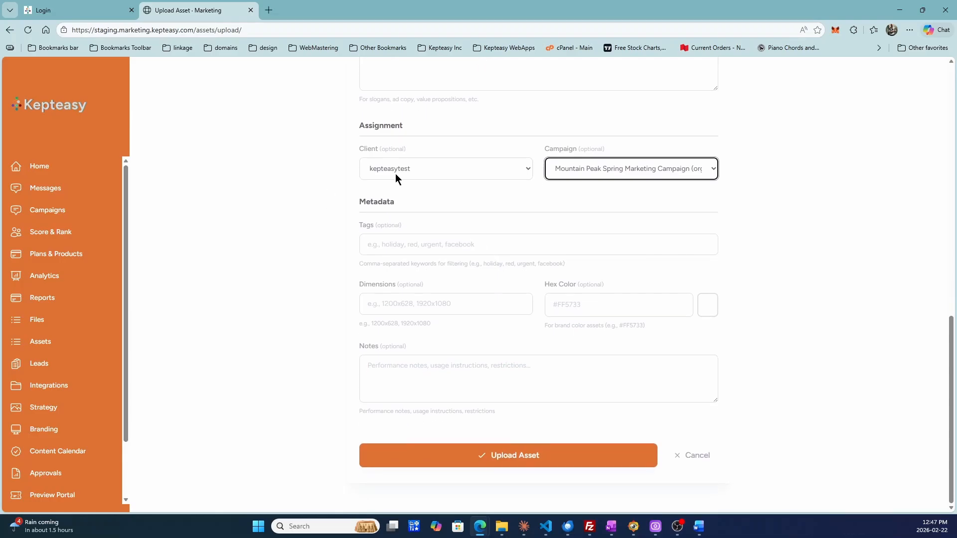
{"action": "left_click", "coordinate": [512, 454]}
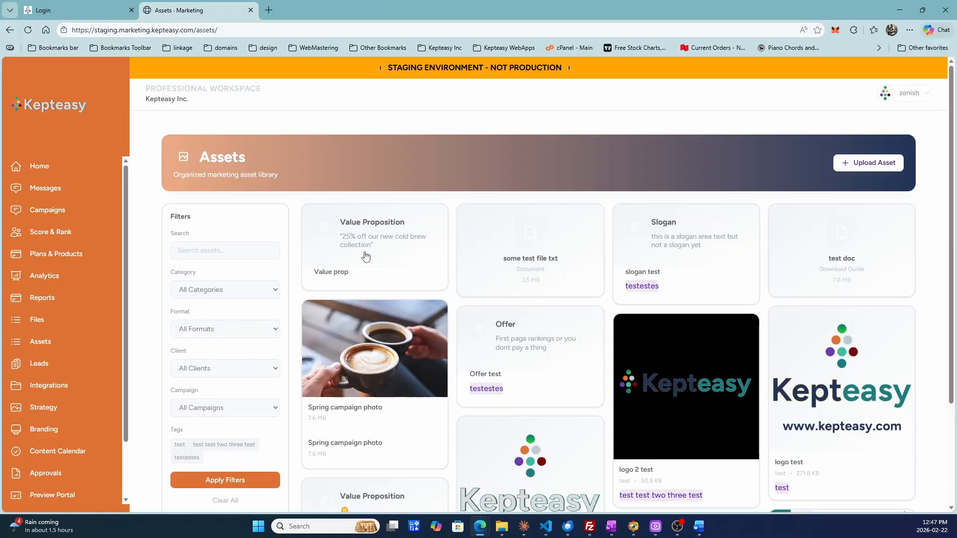
Start another asset upload titled "Ad Copy" with the category Ad Copy Template
{"action": "left_click", "coordinate": [879, 168]}
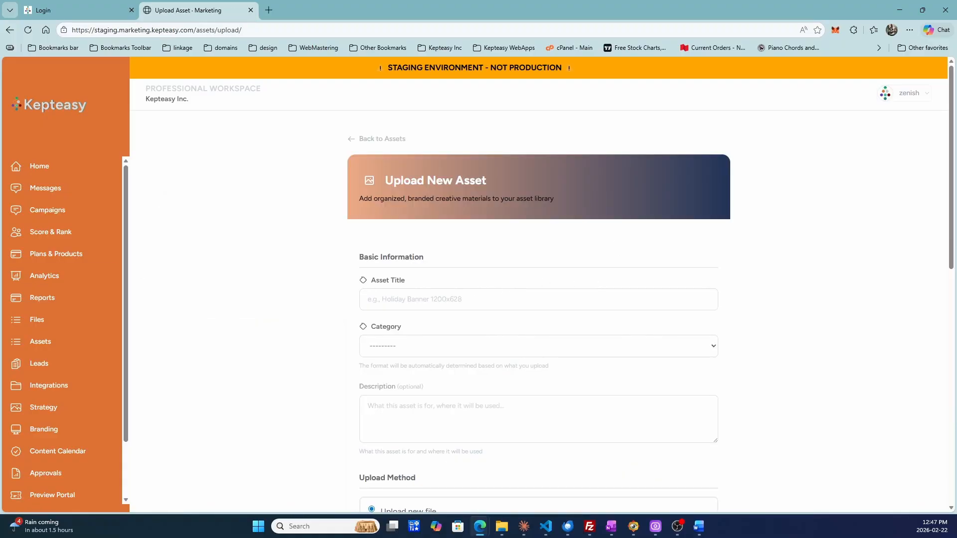
{"action": "left_click", "coordinate": [419, 300]}
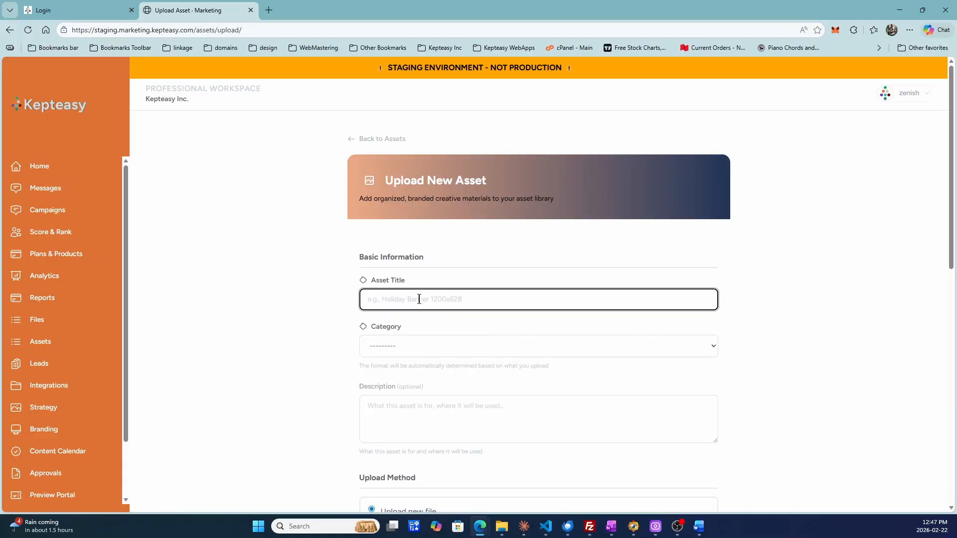
{"action": "type", "text": "Ad Copy"}
{"action": "scroll", "coordinate": [444, 309], "scroll_direction": "down", "scroll_amount": 2}
{"action": "left_click", "coordinate": [433, 247]}
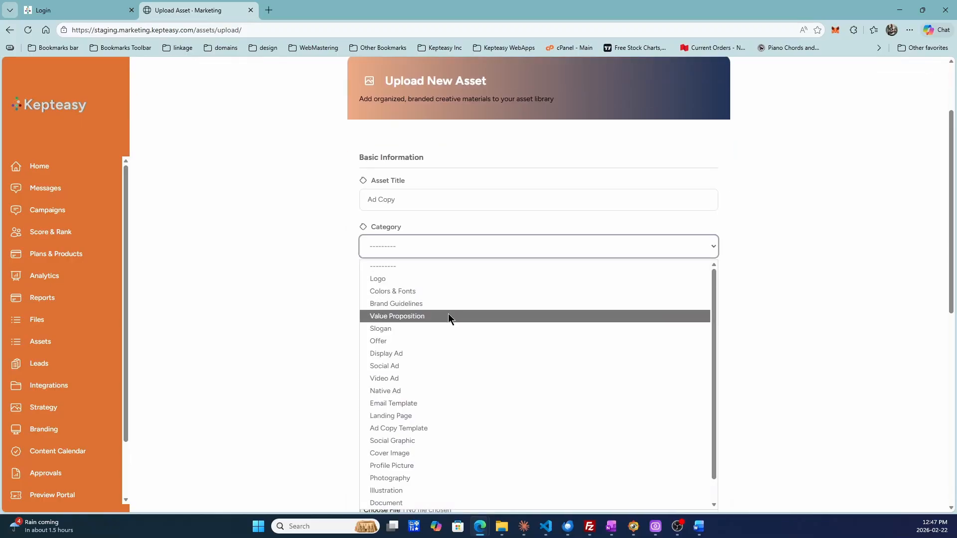
{"action": "scroll", "coordinate": [432, 372], "scroll_direction": "down", "scroll_amount": 1}
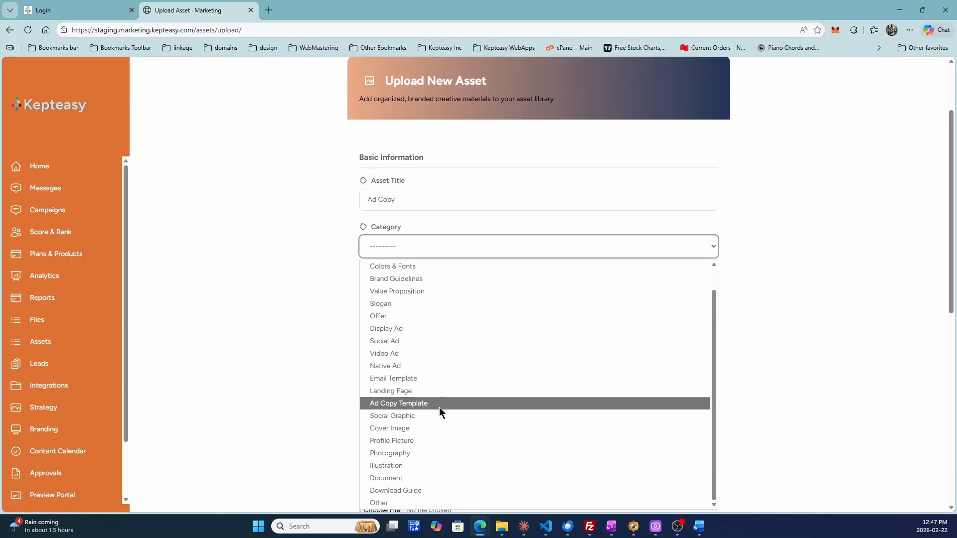
{"action": "left_click", "coordinate": [438, 408]}
Enter the description "ad copy for socials, ads, text, em" for the Ad Copy asset
{"action": "scroll", "coordinate": [472, 219], "scroll_direction": "down", "scroll_amount": 2}
{"action": "left_click", "coordinate": [470, 215]}
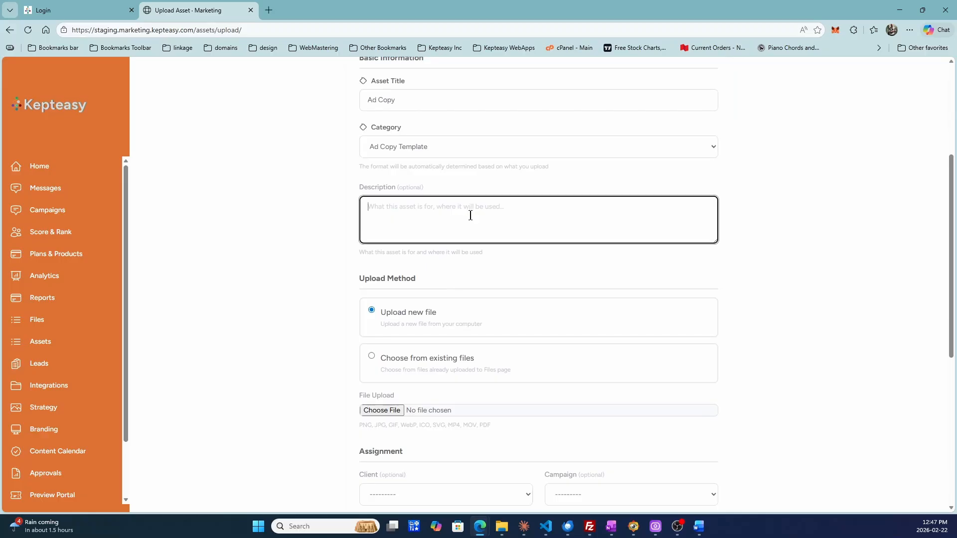
{"action": "type", "text": "ad copyu for"}
{"action": "key", "text": "BackSpace"}
{"action": "key", "text": "BackSpace"}
{"action": "key", "text": "BackSpace"}
{"action": "type", "text": "for socials, ads, text, em"}
Attach the Word document "ad copy mountain peak" from Downloads as the Ad Copy asset's file
{"action": "scroll", "coordinate": [470, 215], "scroll_direction": "down", "scroll_amount": 4}
{"action": "left_click", "coordinate": [382, 211]}
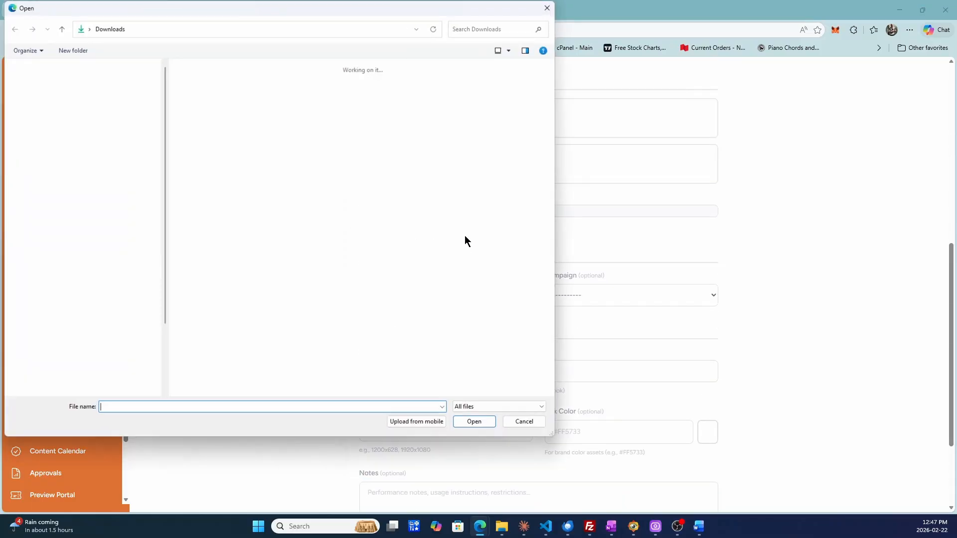
{"action": "double_click", "coordinate": [207, 121]}
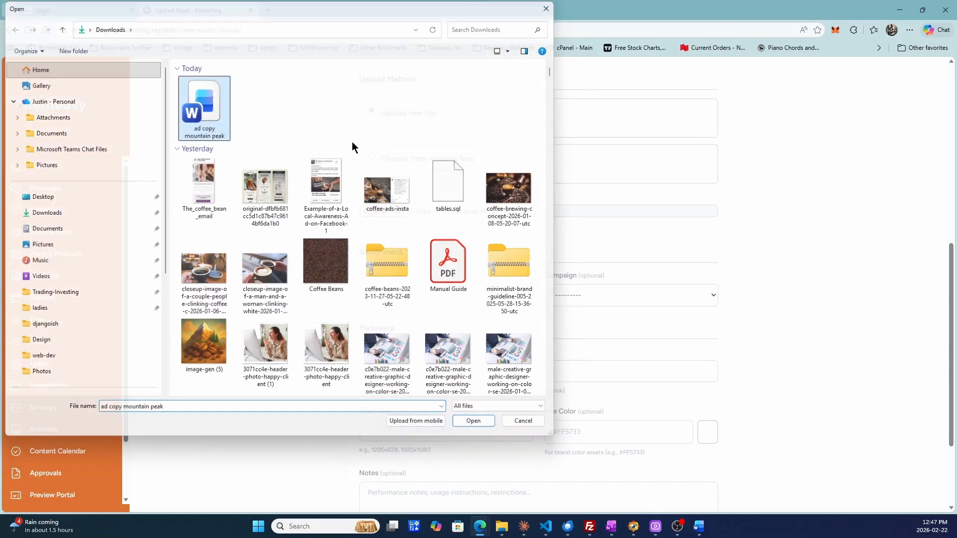
Assign the Ad Copy asset to client kepteasytest and the Mountain Peak Spring Marketing Campaign, and upload it
{"action": "left_click", "coordinate": [461, 302]}
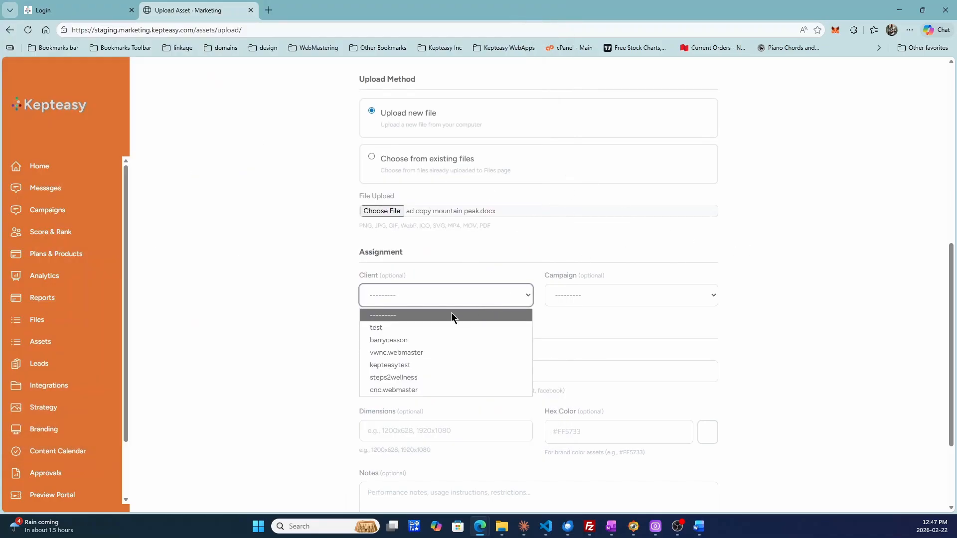
{"action": "left_click", "coordinate": [402, 366]}
{"action": "left_click", "coordinate": [619, 299]}
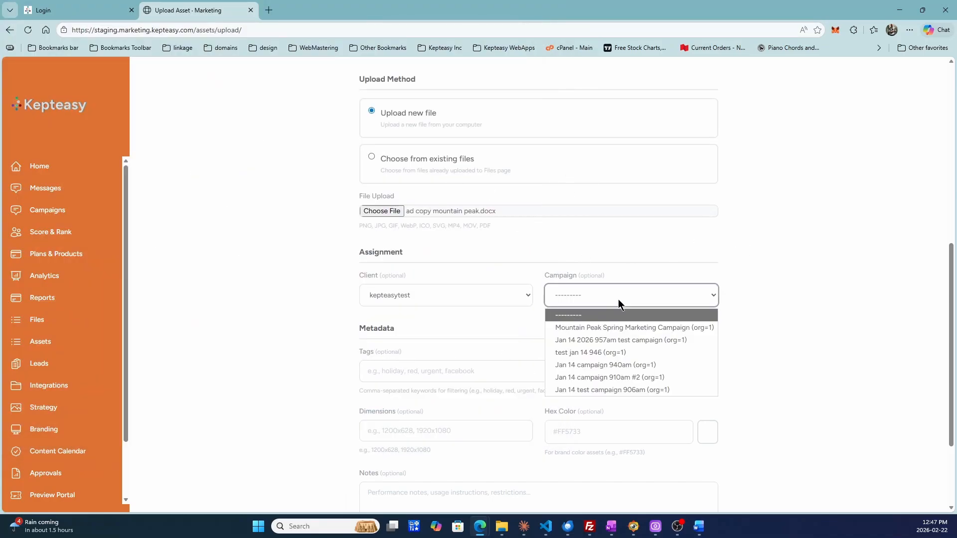
{"action": "left_click", "coordinate": [596, 328]}
{"action": "scroll", "coordinate": [362, 327], "scroll_direction": "down", "scroll_amount": 3}
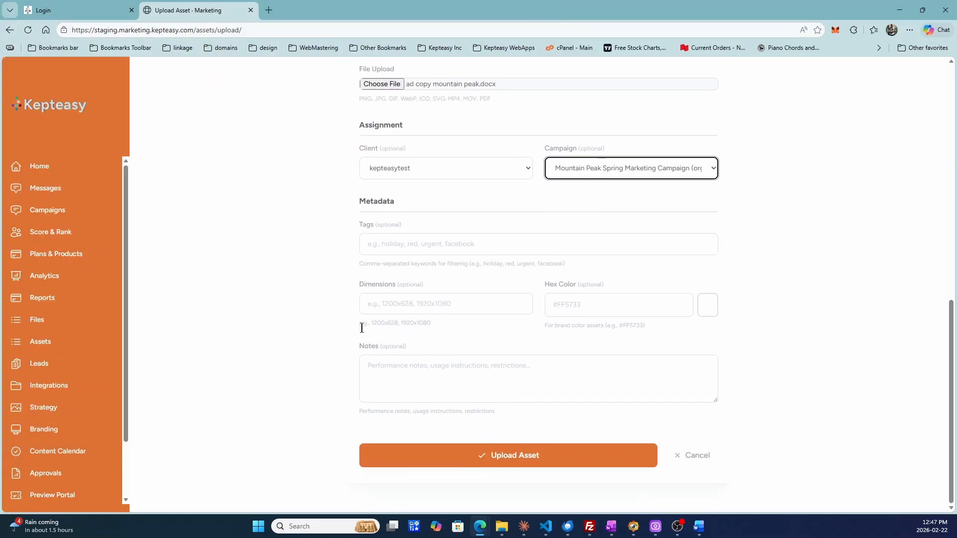
{"action": "left_click", "coordinate": [502, 456]}
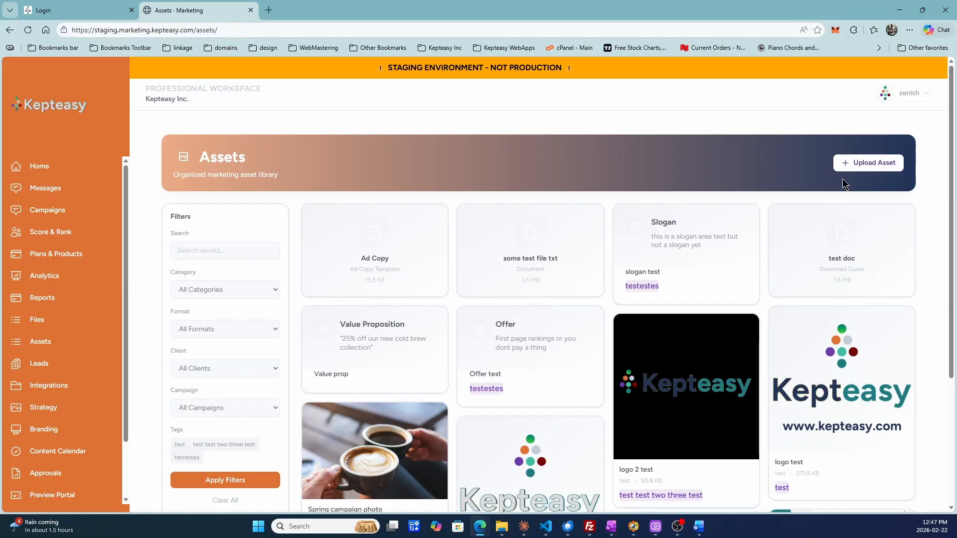
Filter the asset library by the client Kepteasy Test and the Mountain Peak Spring Marketing Campaign
{"action": "scroll", "coordinate": [462, 297], "scroll_direction": "down", "scroll_amount": 1}
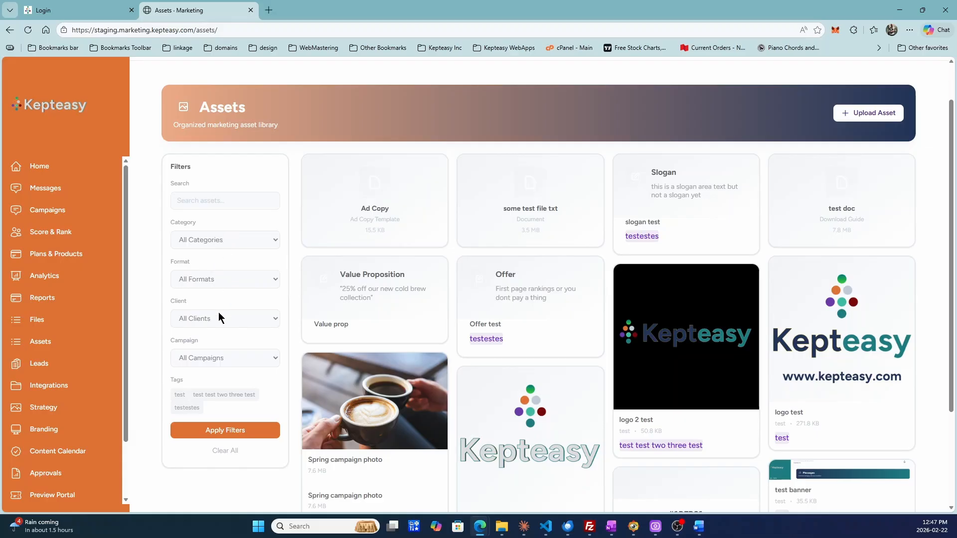
{"action": "scroll", "coordinate": [218, 312], "scroll_direction": "down", "scroll_amount": 2}
{"action": "left_click", "coordinate": [209, 218]}
{"action": "left_click", "coordinate": [202, 286]}
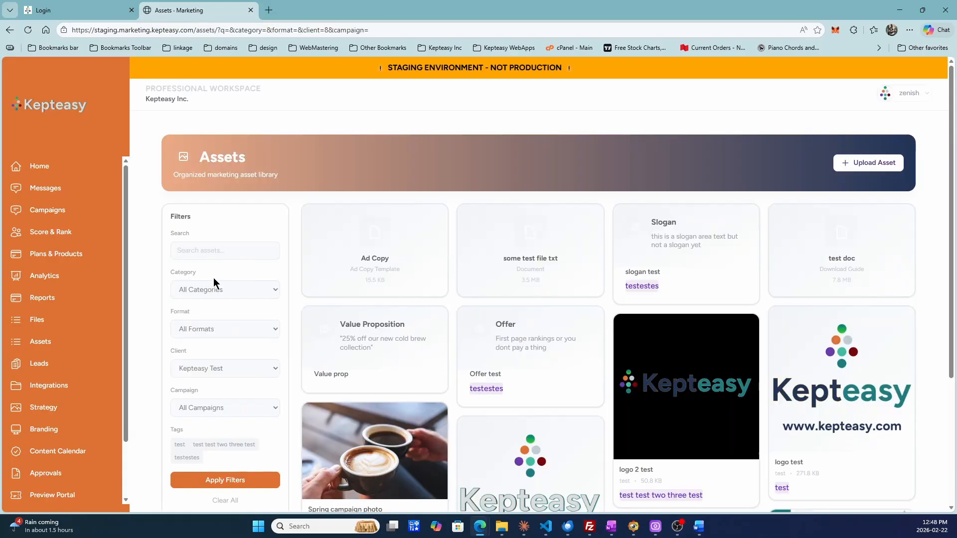
{"action": "scroll", "coordinate": [208, 333], "scroll_direction": "down", "scroll_amount": 4}
{"action": "left_click", "coordinate": [214, 226]}
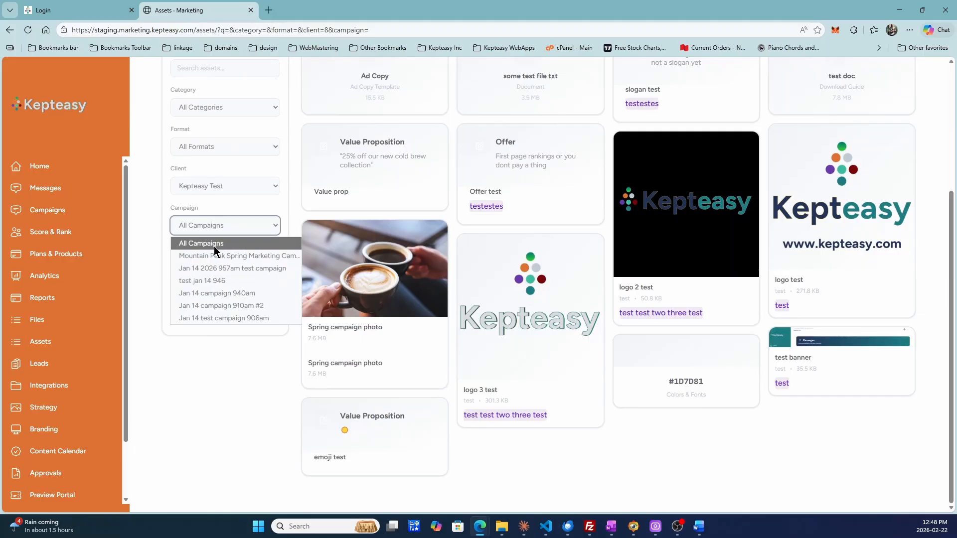
{"action": "left_click", "coordinate": [214, 255]}
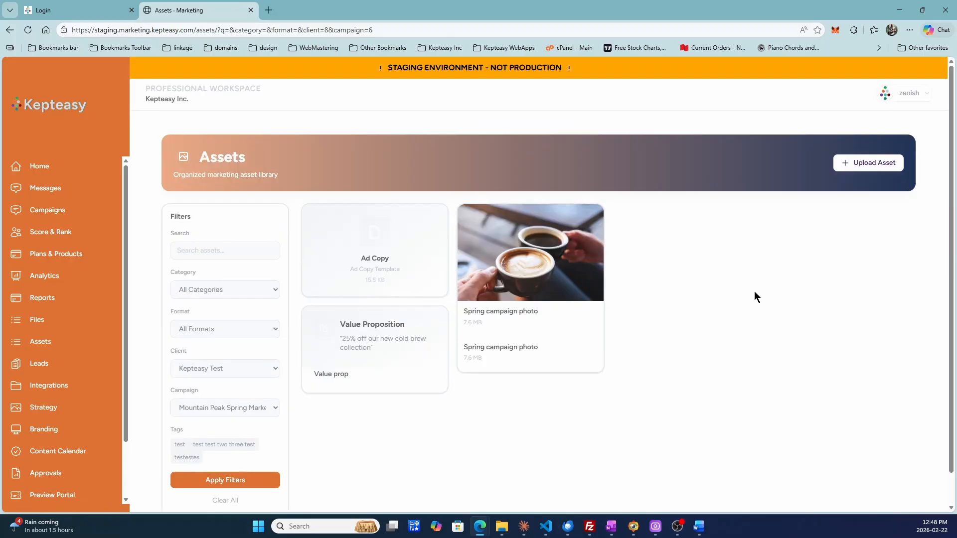
View the details of the Spring campaign photo asset and close them again
{"action": "scroll", "coordinate": [697, 273], "scroll_direction": "down", "scroll_amount": 1}
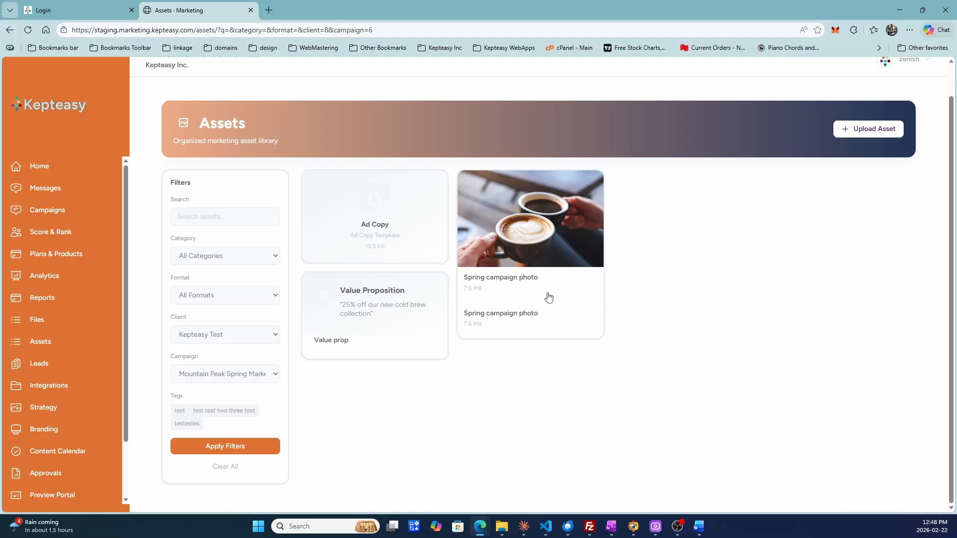
{"action": "left_click", "coordinate": [533, 272]}
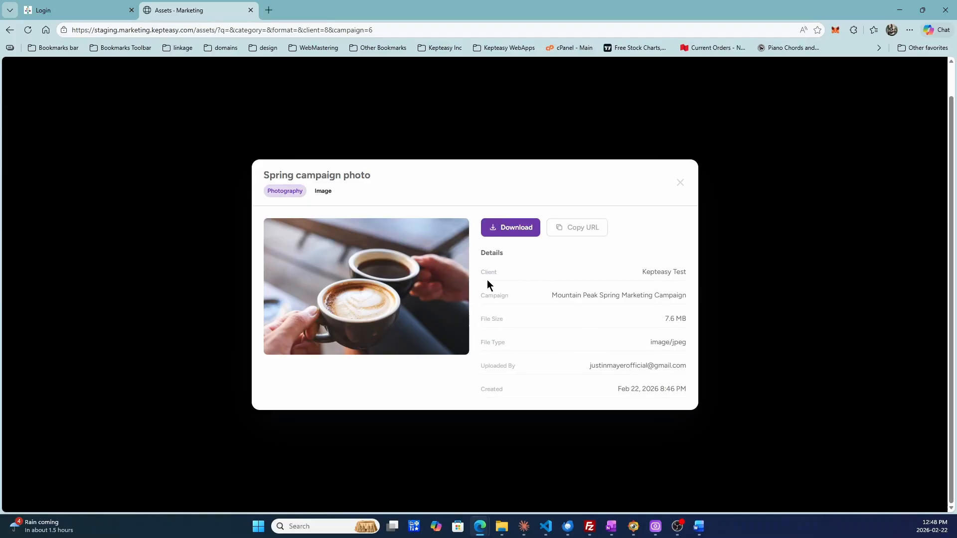
{"action": "left_click", "coordinate": [681, 183]}
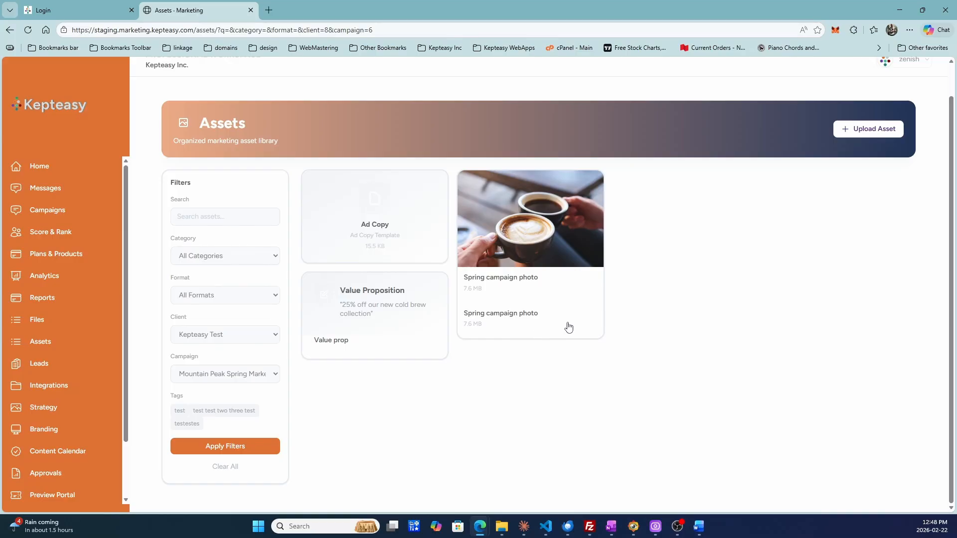
Open the Ad Copy asset's document from its details, look through its pages, and return to the asset library
{"action": "left_click", "coordinate": [392, 228]}
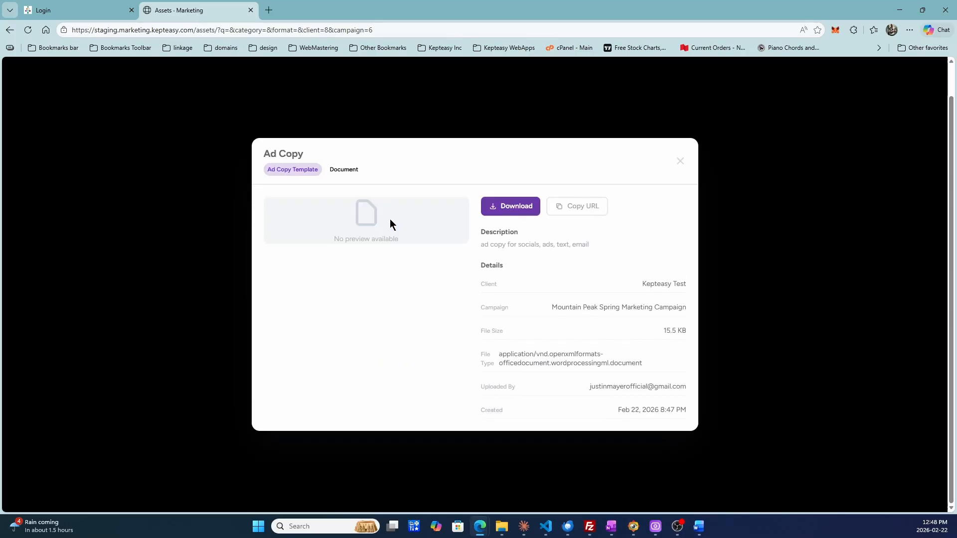
{"action": "left_click", "coordinate": [519, 205]}
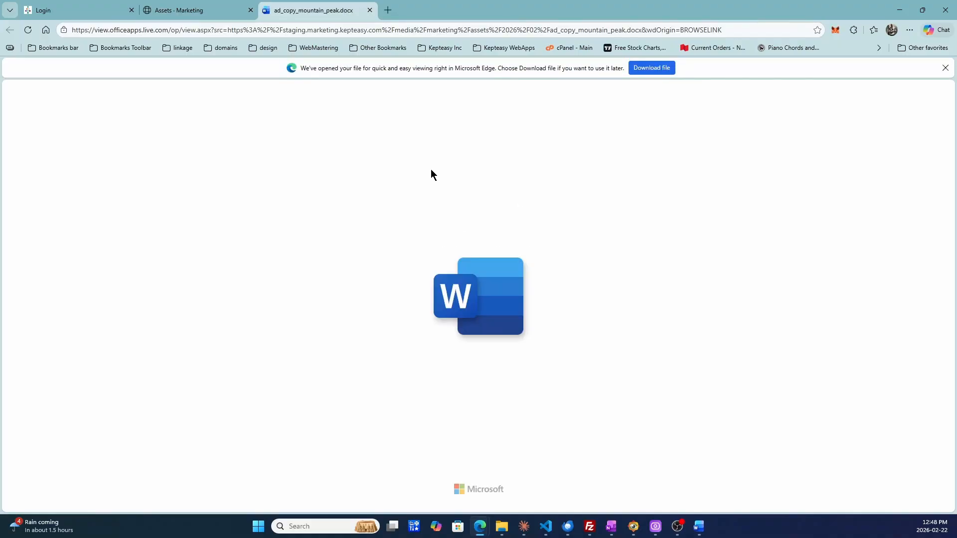
{"action": "scroll", "coordinate": [524, 220], "scroll_direction": "down", "scroll_amount": 20}
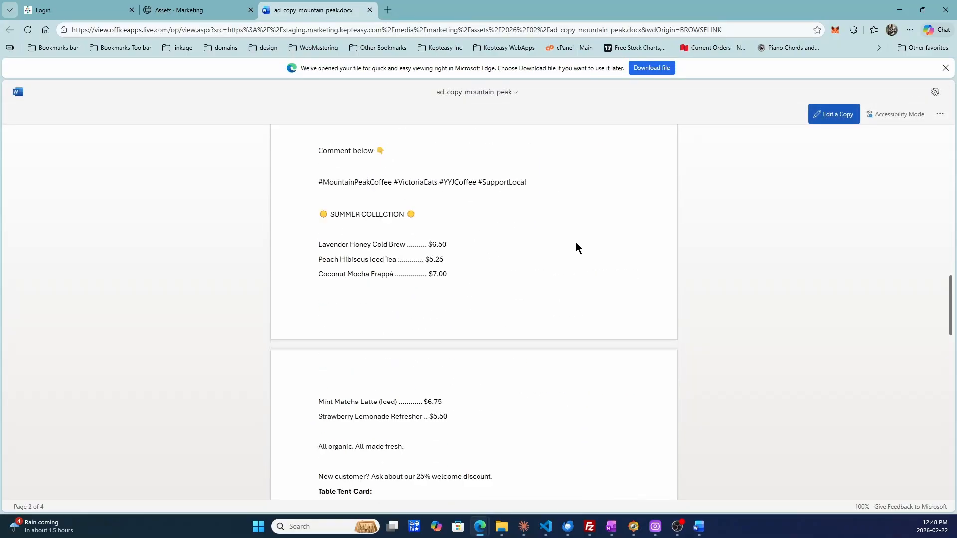
{"action": "scroll", "coordinate": [579, 248], "scroll_direction": "up", "scroll_amount": 6}
{"action": "scroll", "coordinate": [573, 250], "scroll_direction": "up", "scroll_amount": 12}
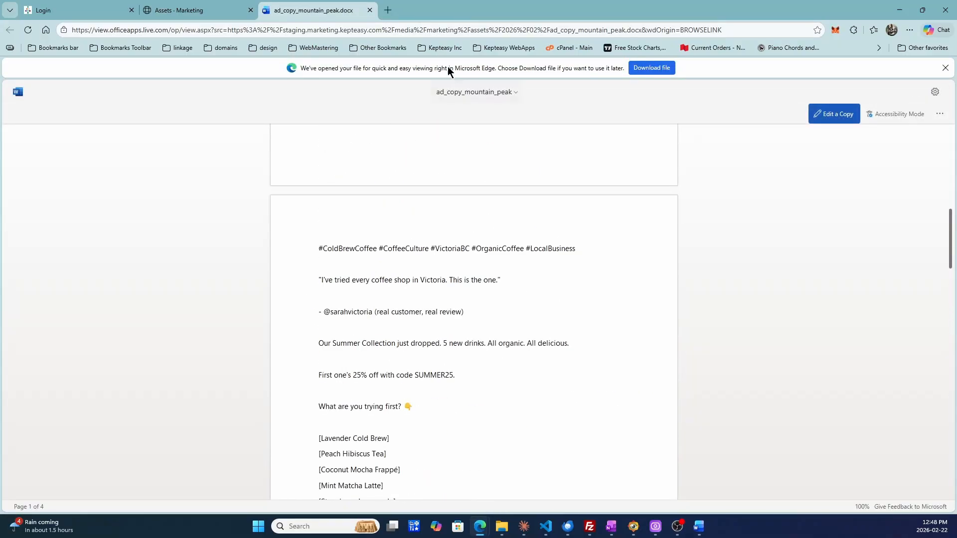
{"action": "left_click", "coordinate": [370, 9]}
{"action": "left_click", "coordinate": [762, 114]}
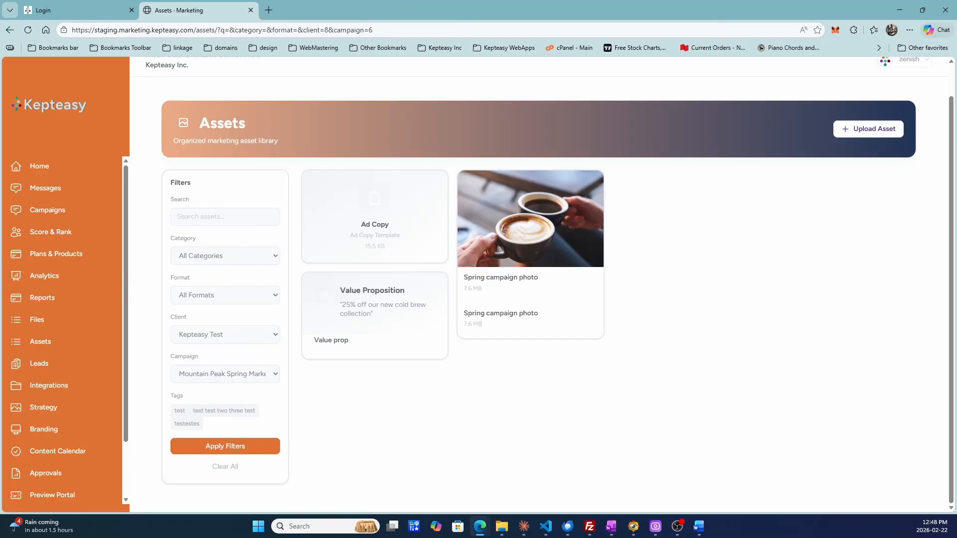
Go to the Preview Portal and start adding a new preview
{"action": "key", "text": "alt+Tab"}
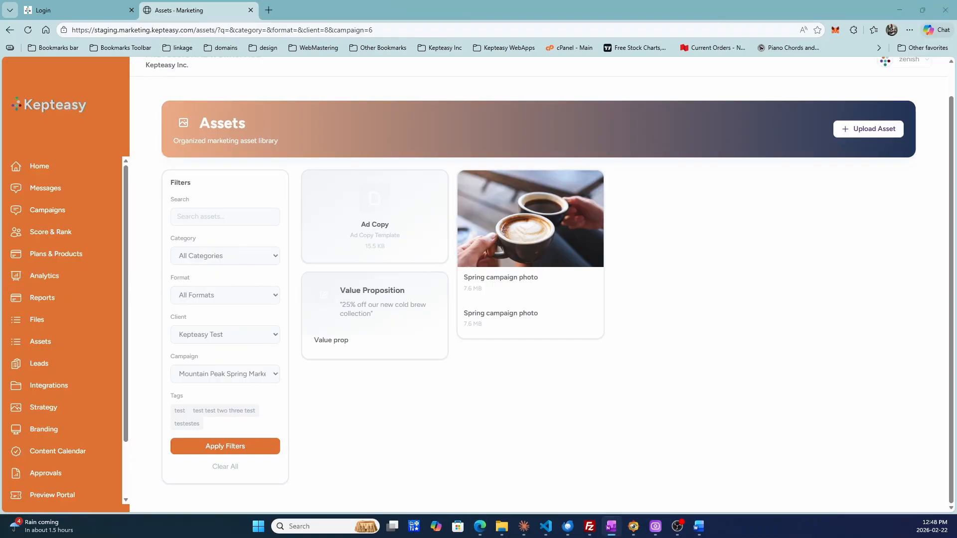
{"action": "scroll", "coordinate": [68, 305], "scroll_direction": "down", "scroll_amount": 1}
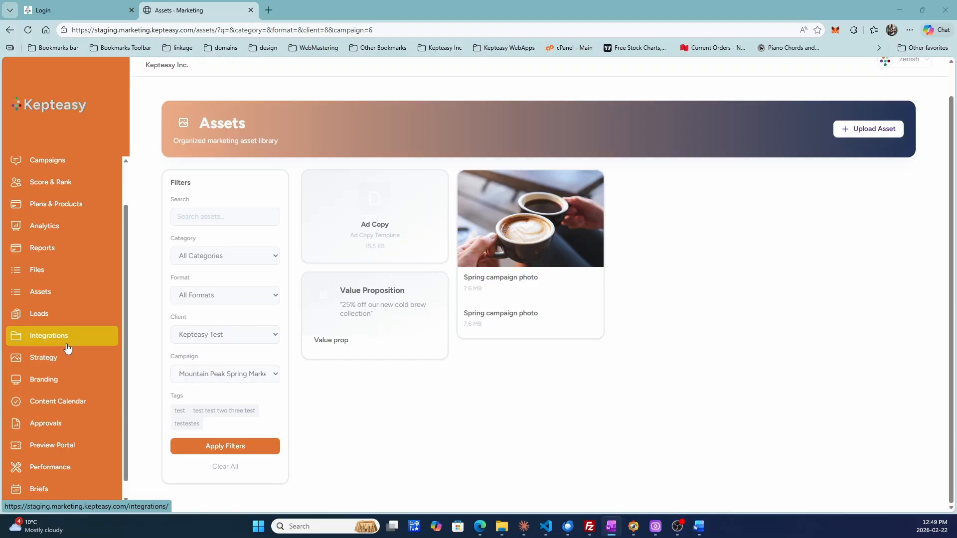
{"action": "scroll", "coordinate": [59, 349], "scroll_direction": "down", "scroll_amount": 1}
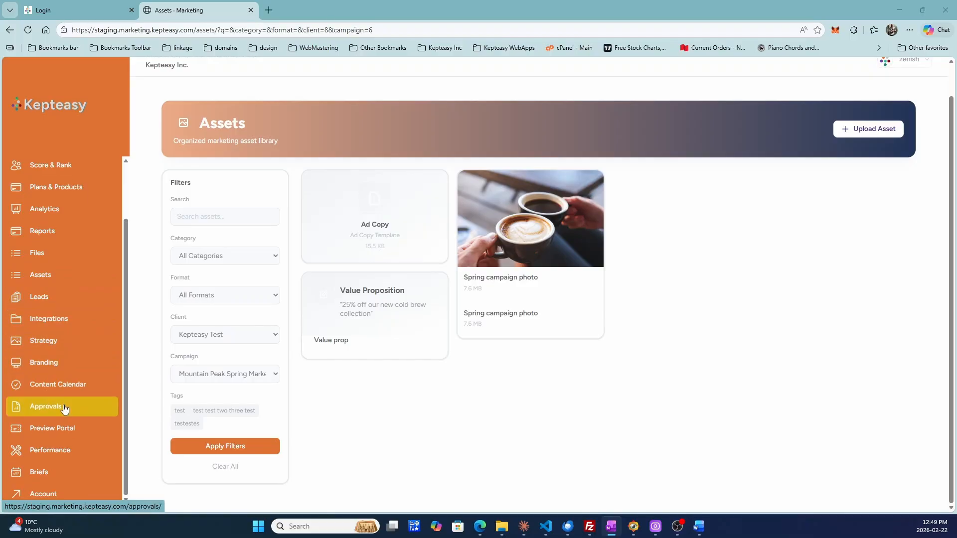
{"action": "left_click", "coordinate": [72, 434]}
{"action": "scroll", "coordinate": [648, 249], "scroll_direction": "down", "scroll_amount": 2}
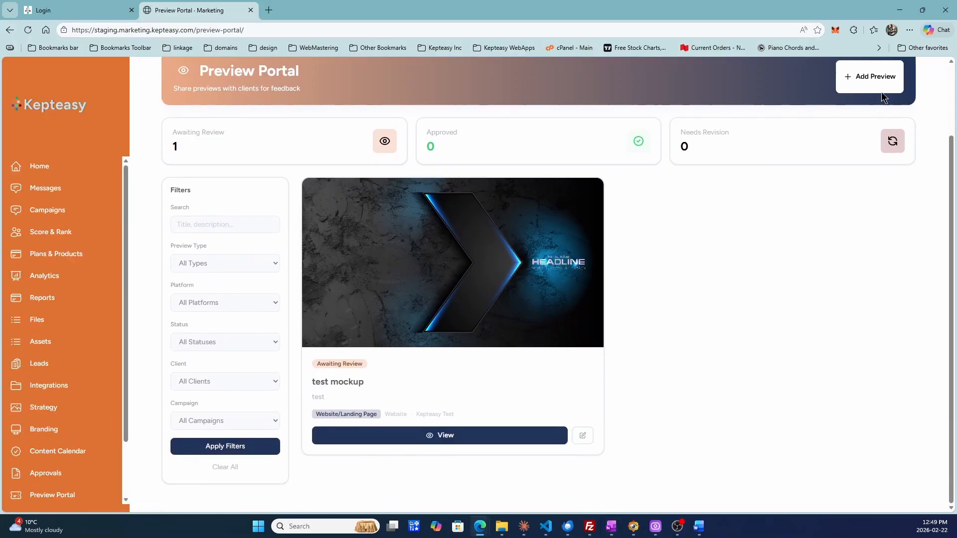
{"action": "left_click", "coordinate": [876, 80]}
Set the preview's client to kepteasytest and its type to Social Media Ad
{"action": "left_click", "coordinate": [495, 238]}
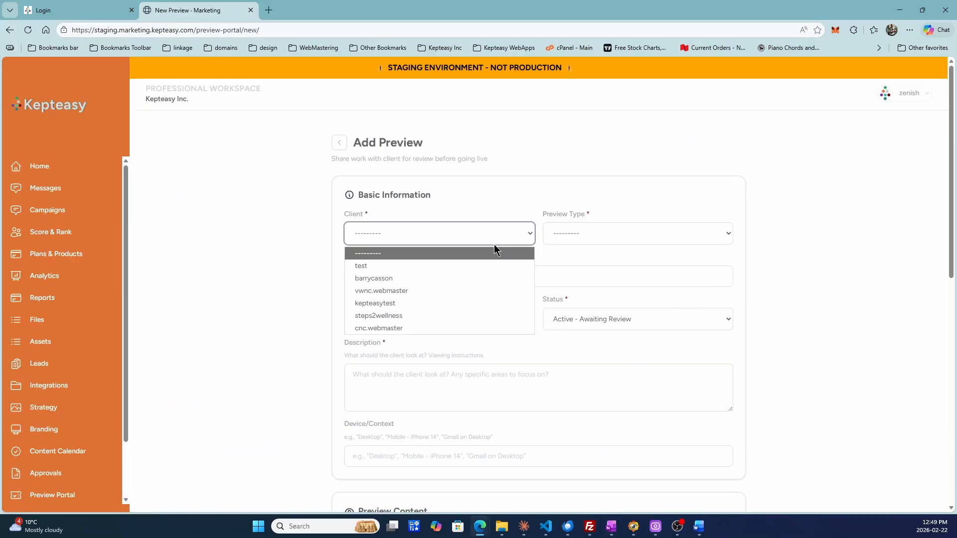
{"action": "left_click", "coordinate": [404, 307]}
{"action": "left_click", "coordinate": [607, 232]}
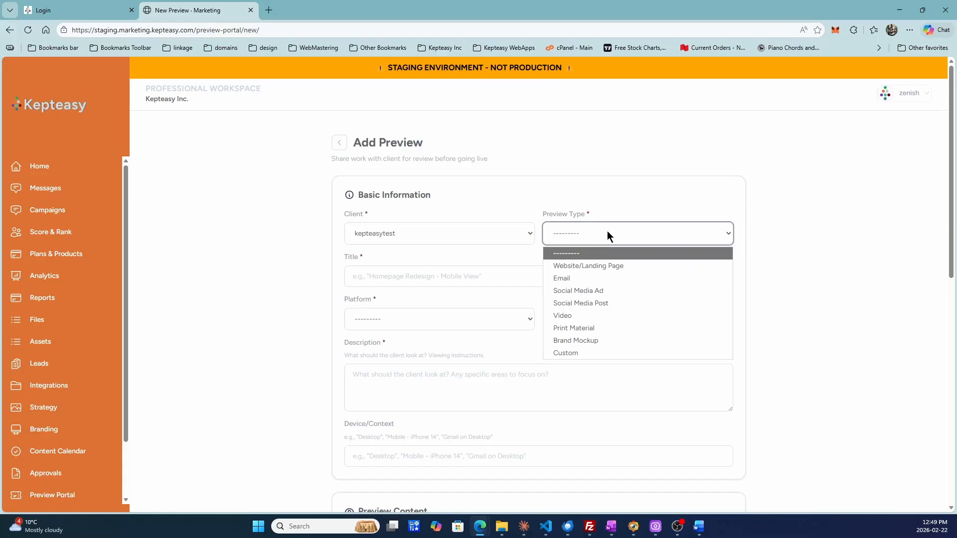
{"action": "left_click", "coordinate": [600, 292]}
Title the preview "Meta Ad" and choose Facebook as its platform
{"action": "left_click", "coordinate": [475, 280]}
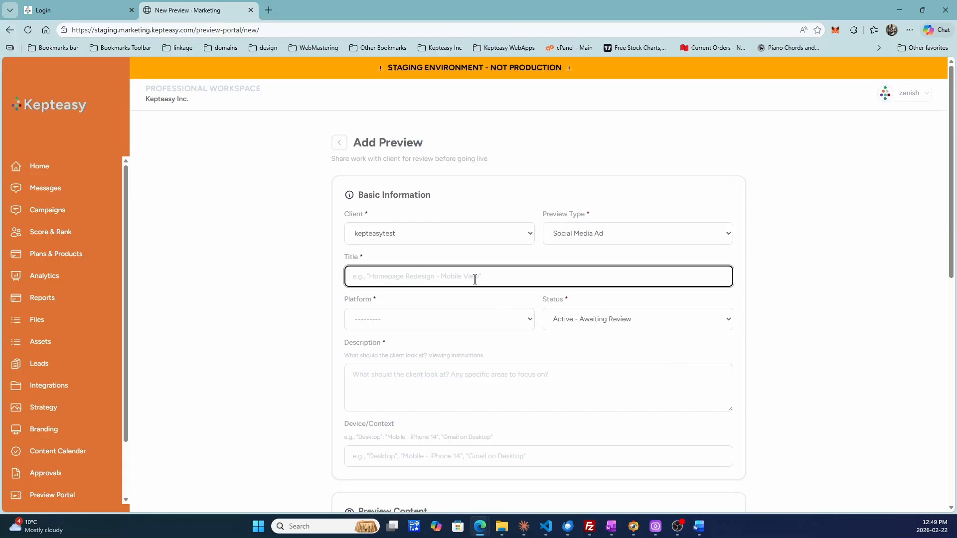
{"action": "type", "text": "Meta Ad"}
{"action": "left_click", "coordinate": [518, 325]}
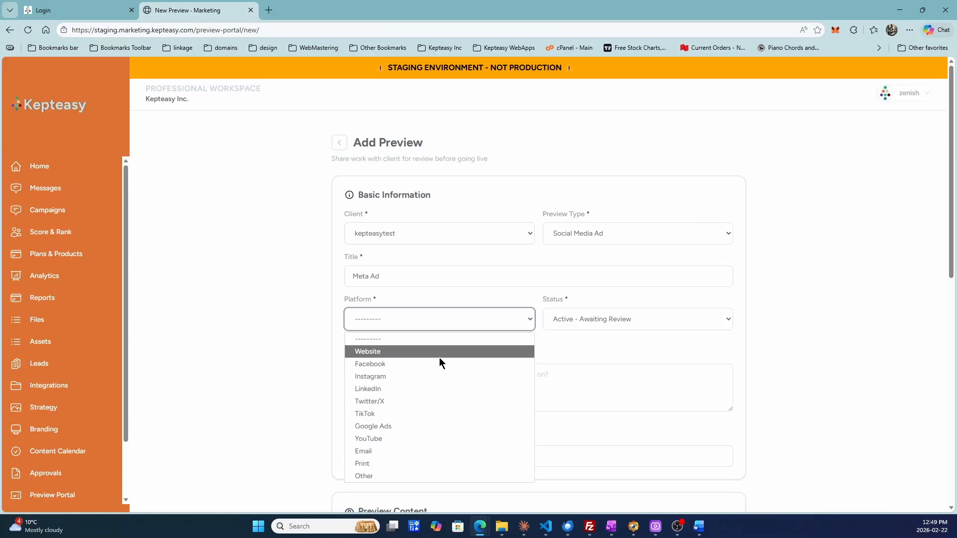
{"action": "left_click", "coordinate": [411, 363]}
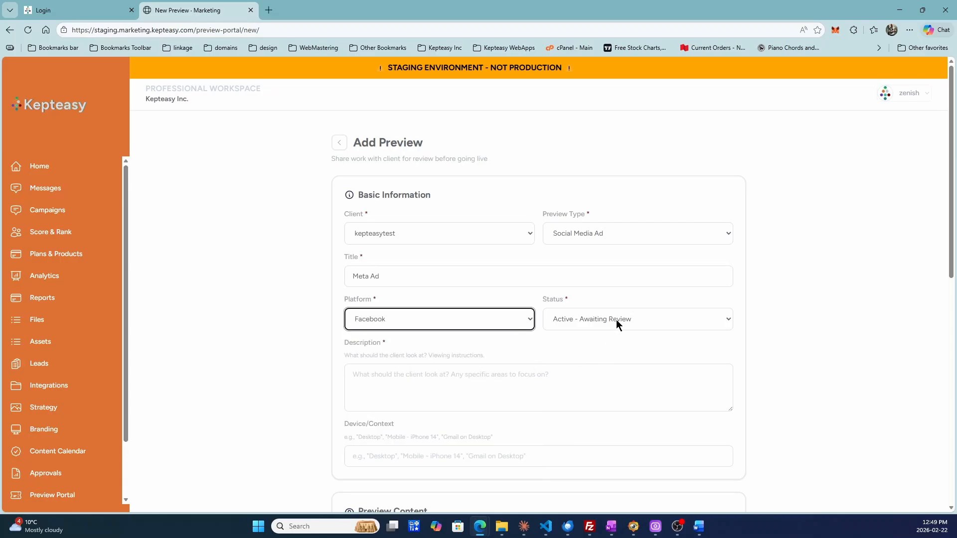
Enter the preview description "new ad for mountain peak spring campaign"
{"action": "scroll", "coordinate": [847, 282], "scroll_direction": "down", "scroll_amount": 2}
{"action": "left_click", "coordinate": [450, 289]}
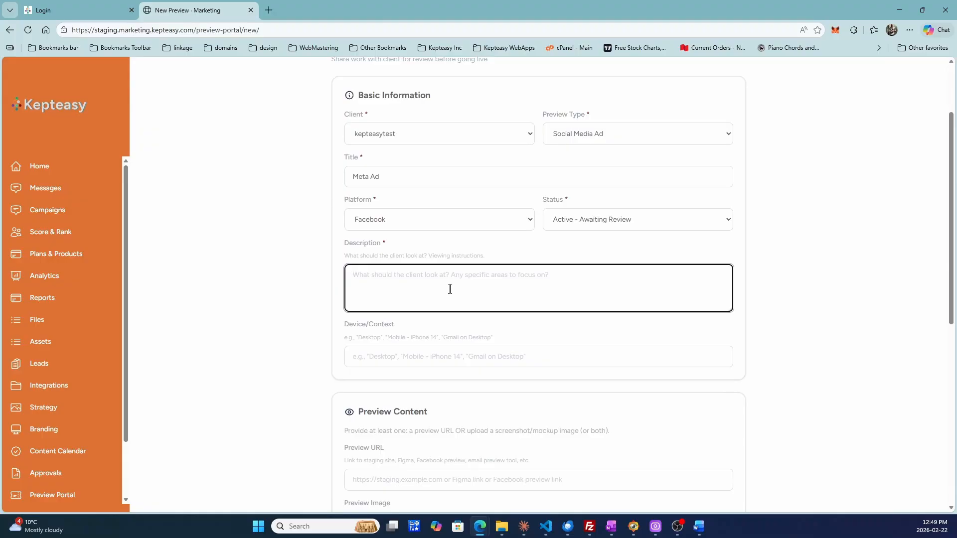
{"action": "type", "text": "new ad for"}
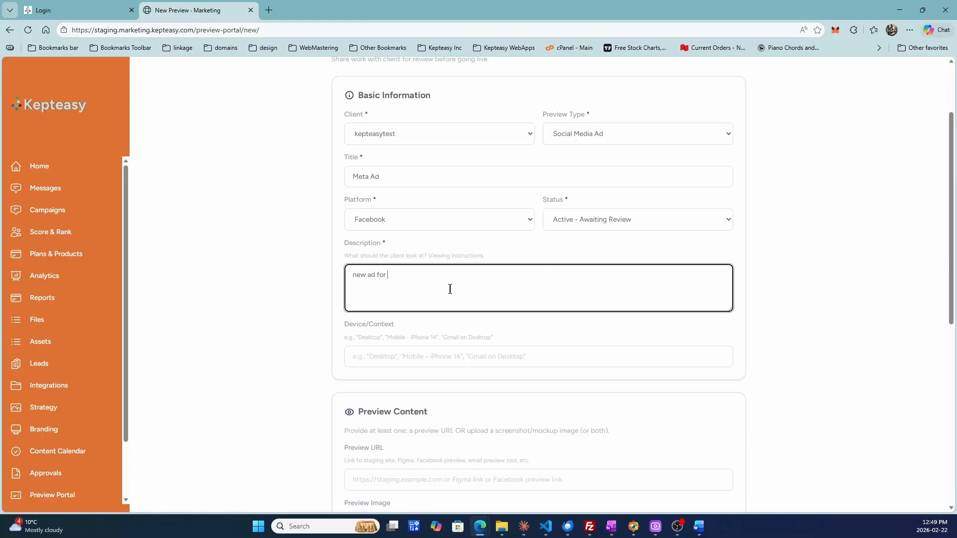
{"action": "type", "text": " mountain"}
{"action": "type", "text": " [pea"}
{"action": "type", "text": "pea"}
{"action": "key", "text": "BackSpace"}
{"action": "key", "text": "BackSpace"}
{"action": "key", "text": "BackSpace"}
{"action": "type", "text": "peak spring campai"}
Enter "mobile" as the preview's device/context
{"action": "scroll", "coordinate": [450, 289], "scroll_direction": "down", "scroll_amount": 2}
{"action": "left_click", "coordinate": [439, 260]}
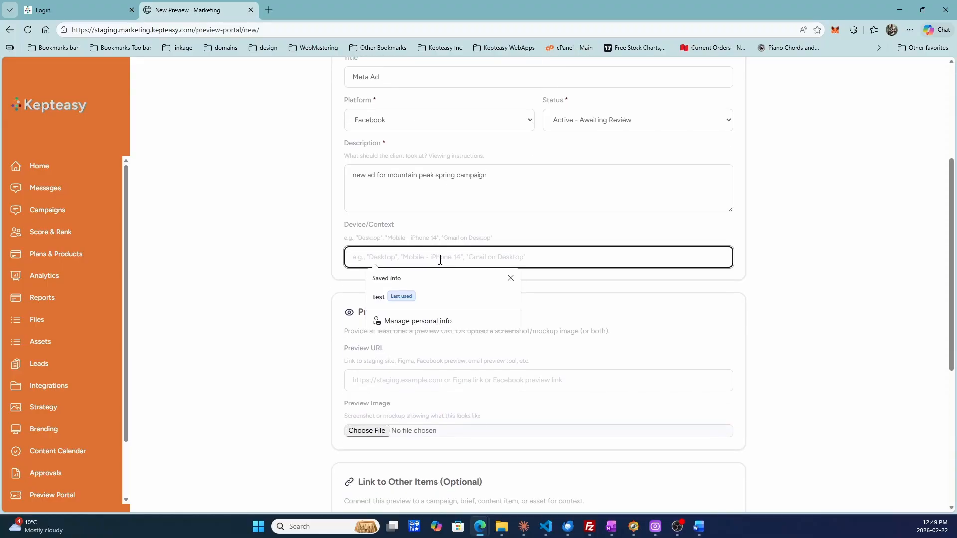
{"action": "type", "text": "mobile"}
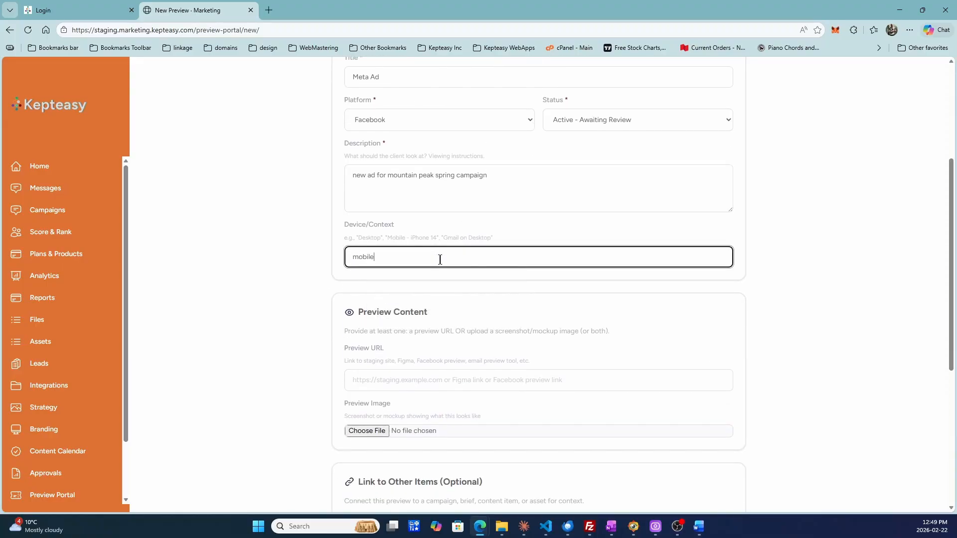
Attach Example-of-a-Local-Awareness-Ad-on-Facebook-1.png from Downloads as the preview image, leaving the preview URL empty
{"action": "scroll", "coordinate": [440, 260], "scroll_direction": "down", "scroll_amount": 2}
{"action": "left_click", "coordinate": [380, 281]}
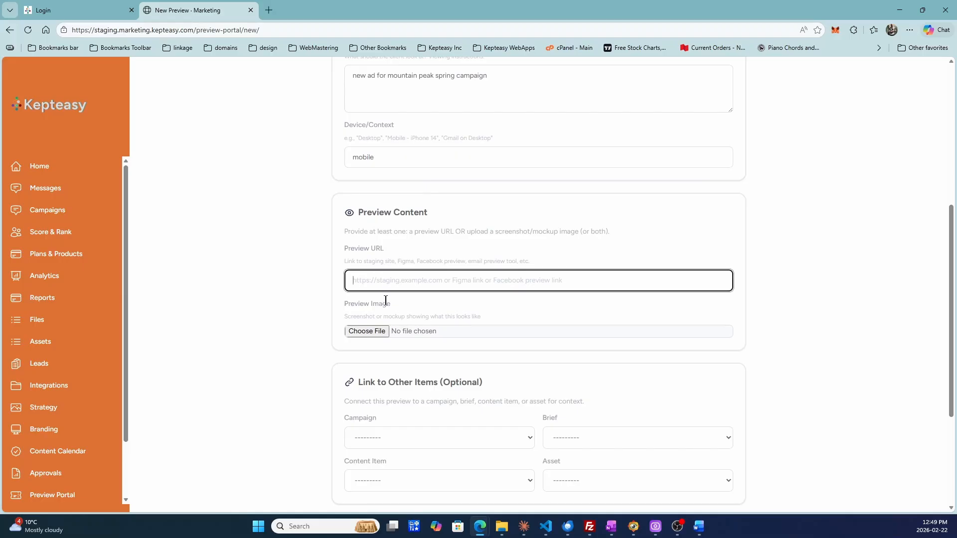
{"action": "left_click", "coordinate": [385, 328]}
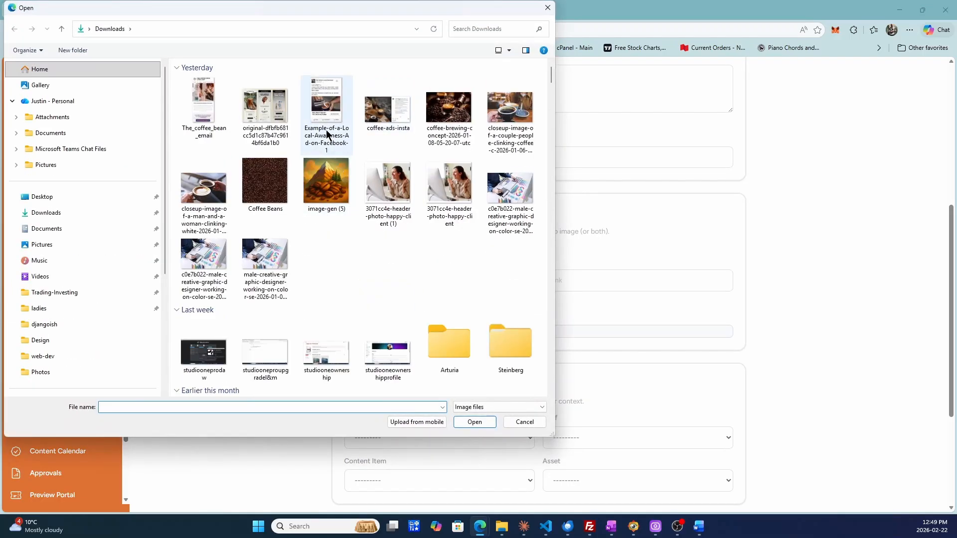
{"action": "left_click", "coordinate": [319, 129]}
{"action": "left_click", "coordinate": [475, 422]}
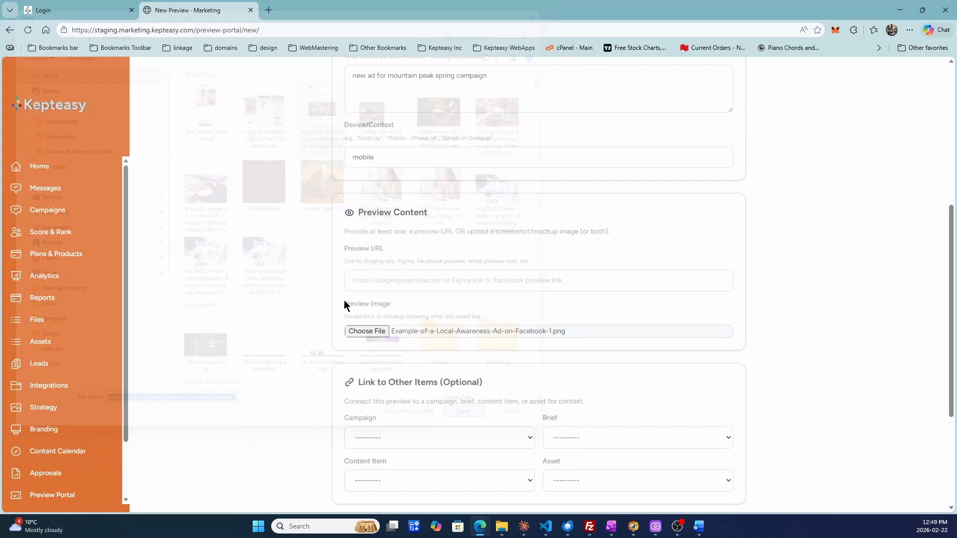
{"action": "scroll", "coordinate": [472, 288], "scroll_direction": "down", "scroll_amount": 4}
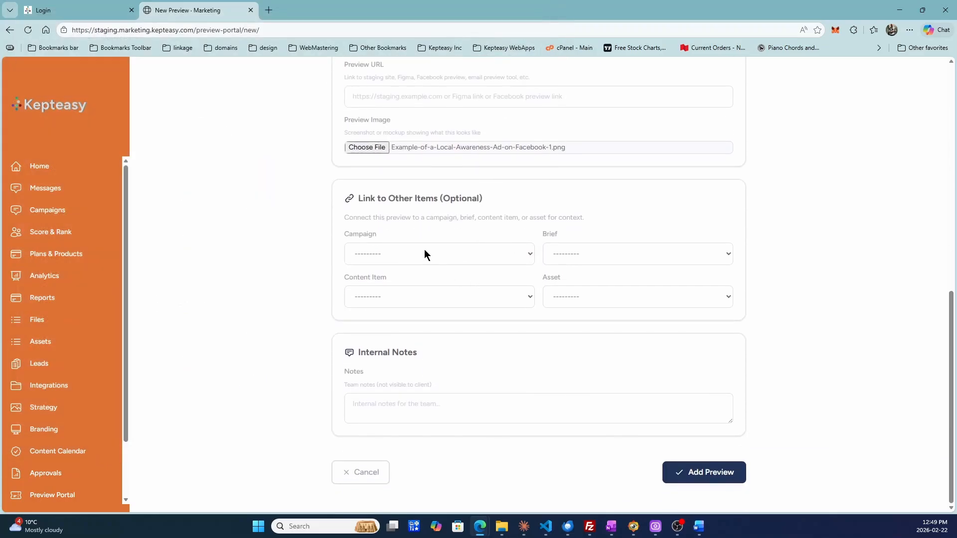
Link the preview only to the Mountain Peak Spring Marketing Campaign, leaving brief, content item and asset empty, and add the preview
{"action": "left_click", "coordinate": [425, 254]}
{"action": "left_click", "coordinate": [406, 284]}
{"action": "left_click", "coordinate": [566, 253]}
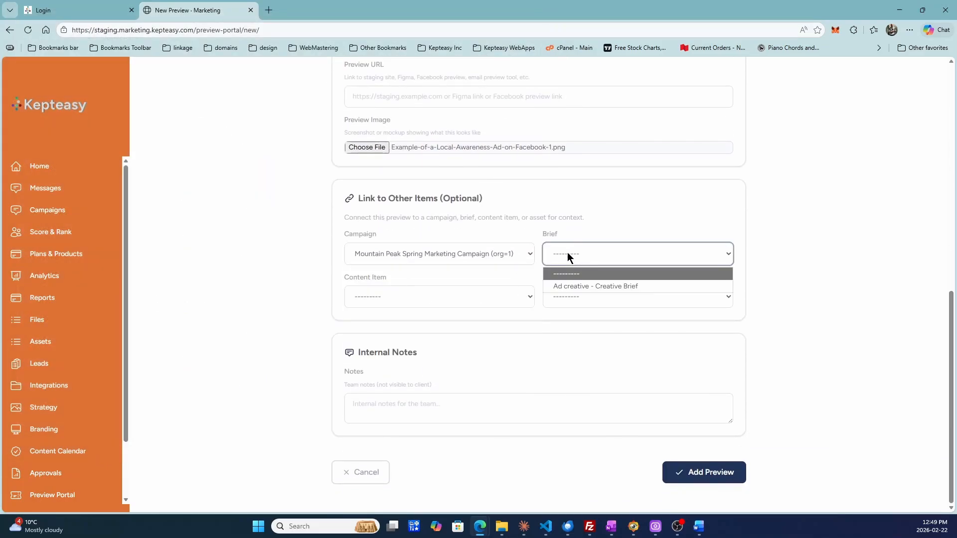
{"action": "left_click", "coordinate": [582, 286]}
{"action": "left_click", "coordinate": [504, 296]}
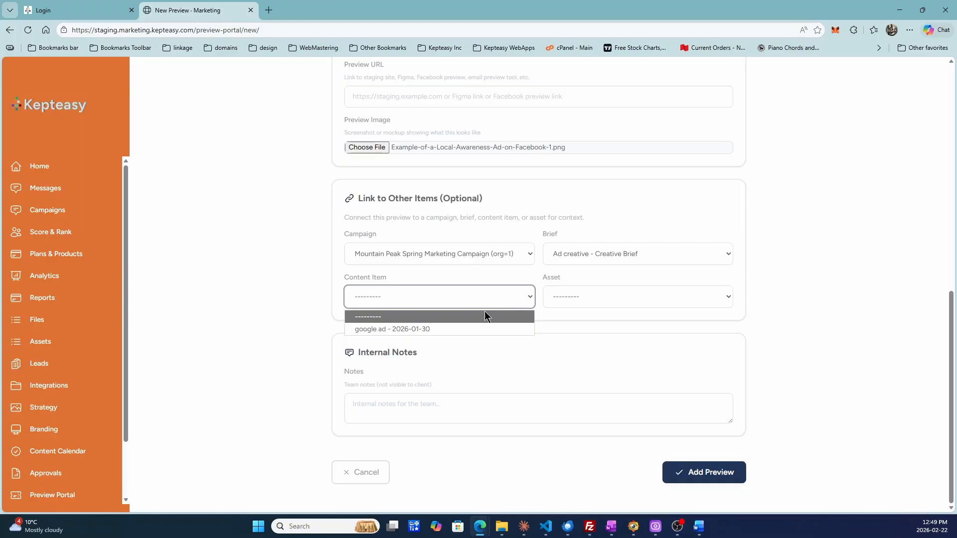
{"action": "left_click", "coordinate": [587, 257]}
{"action": "left_click", "coordinate": [579, 273]}
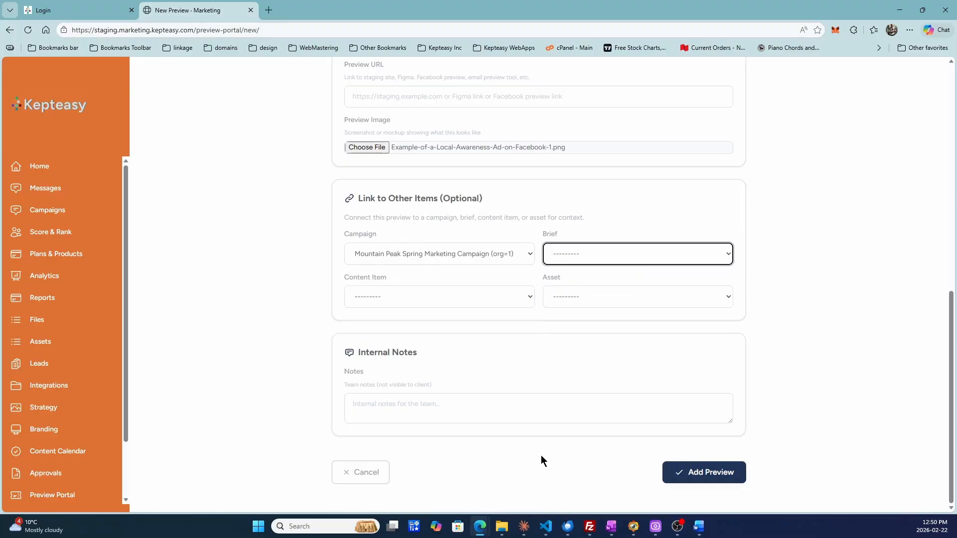
{"action": "left_click", "coordinate": [696, 472]}
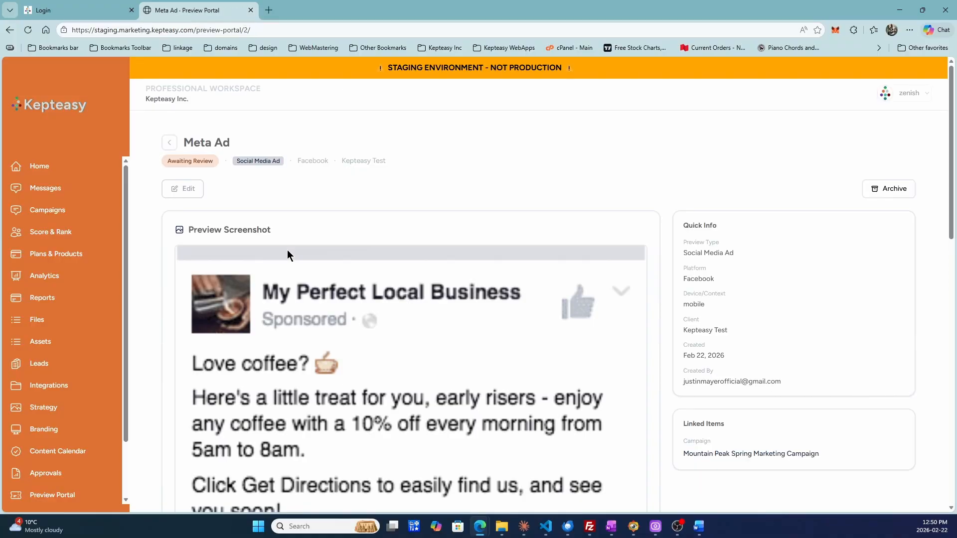
Start another new preview for client kepteasytest with Email as both preview type and platform
{"action": "left_click", "coordinate": [169, 143]}
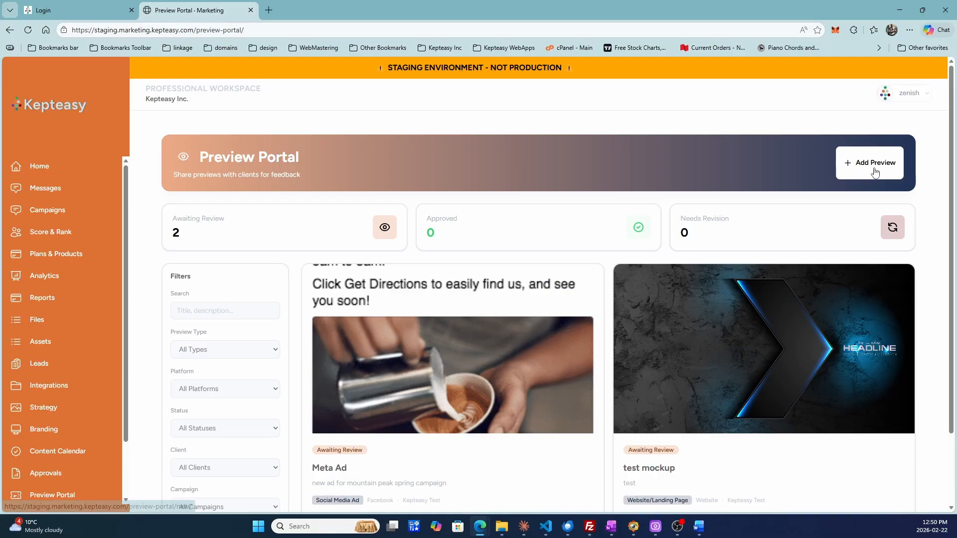
{"action": "left_click_drag", "start_coordinate": [847, 168], "coordinate": [914, 163]}
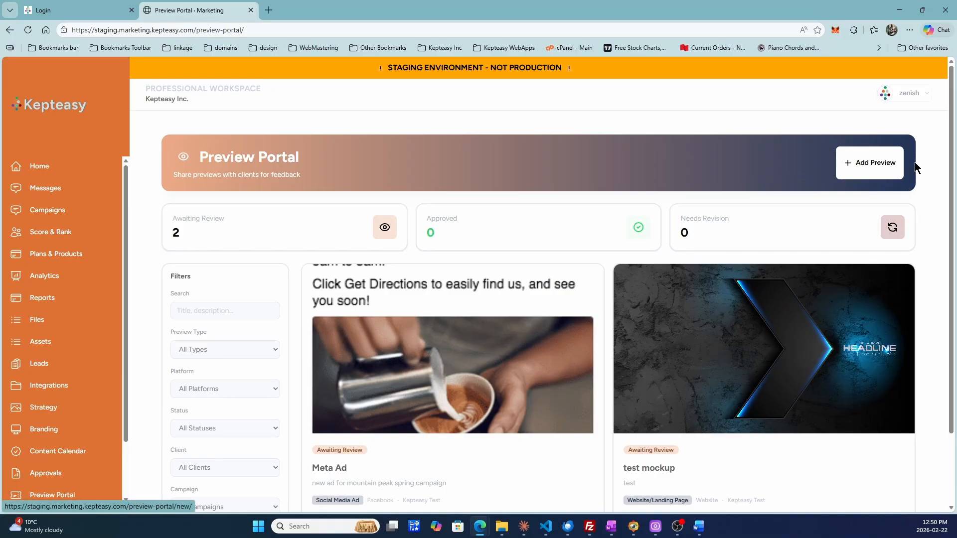
{"action": "left_click", "coordinate": [859, 170]}
{"action": "left_click", "coordinate": [396, 229]}
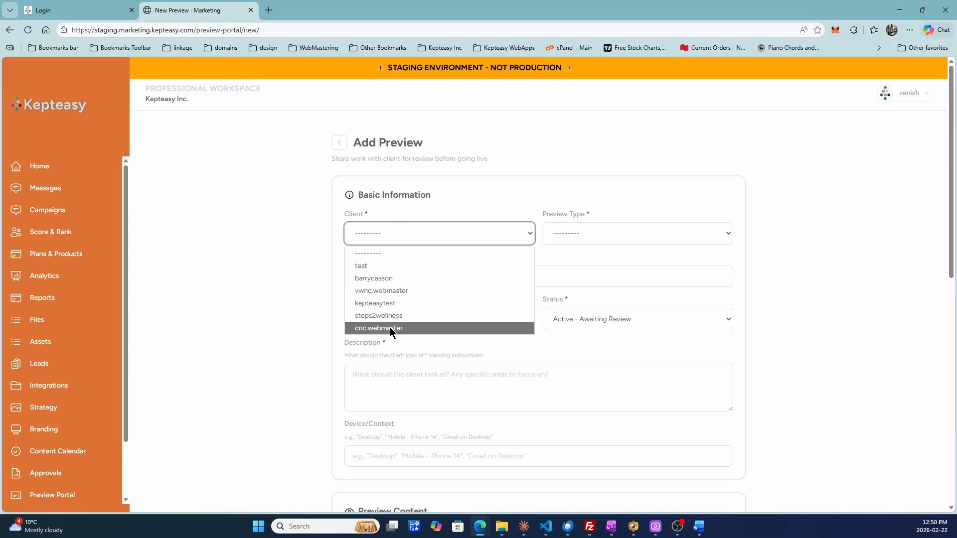
{"action": "left_click", "coordinate": [387, 306]}
{"action": "left_click", "coordinate": [559, 233]}
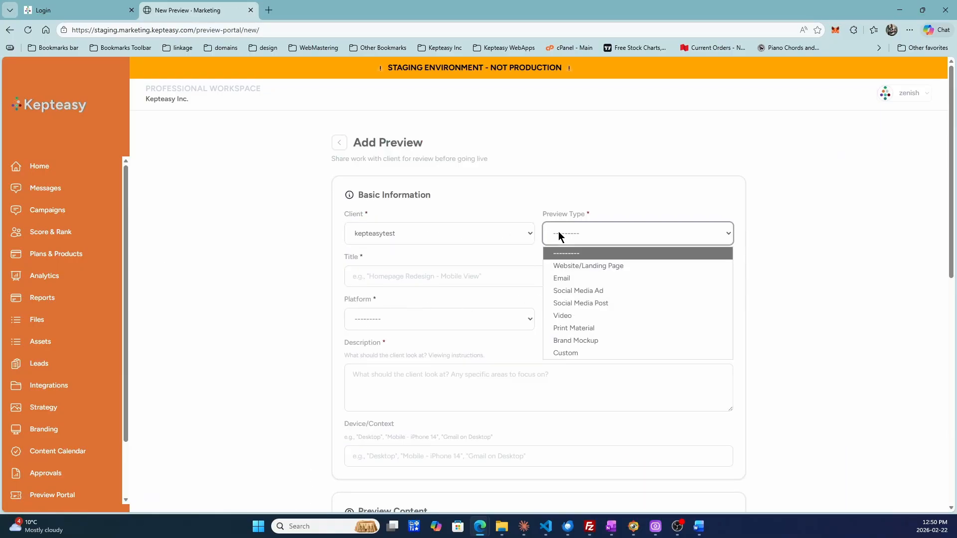
{"action": "left_click", "coordinate": [586, 278]}
{"action": "left_click", "coordinate": [407, 325]}
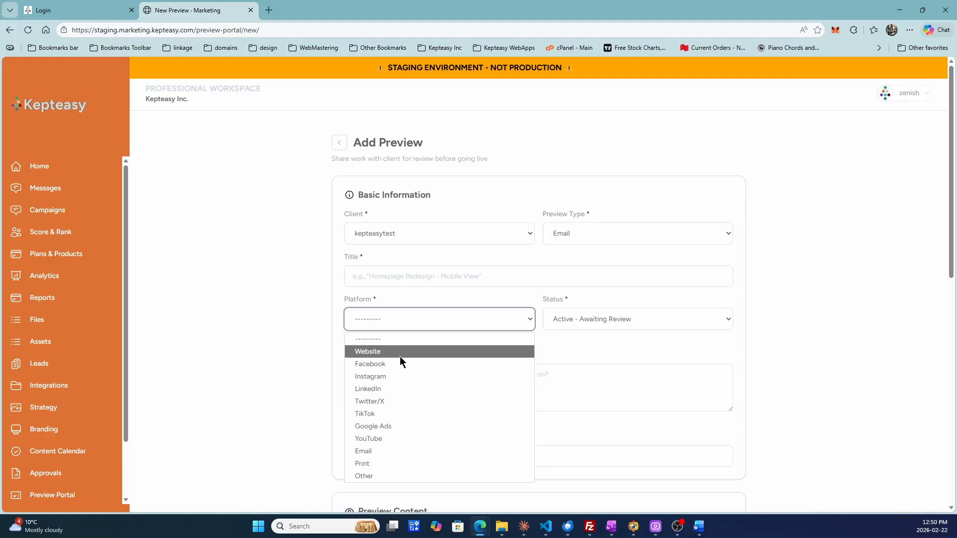
{"action": "left_click", "coordinate": [390, 451]}
Title the preview "Mountain Peak spring campaign email" and enter the description "email template for lead gen"
{"action": "left_click", "coordinate": [390, 276]}
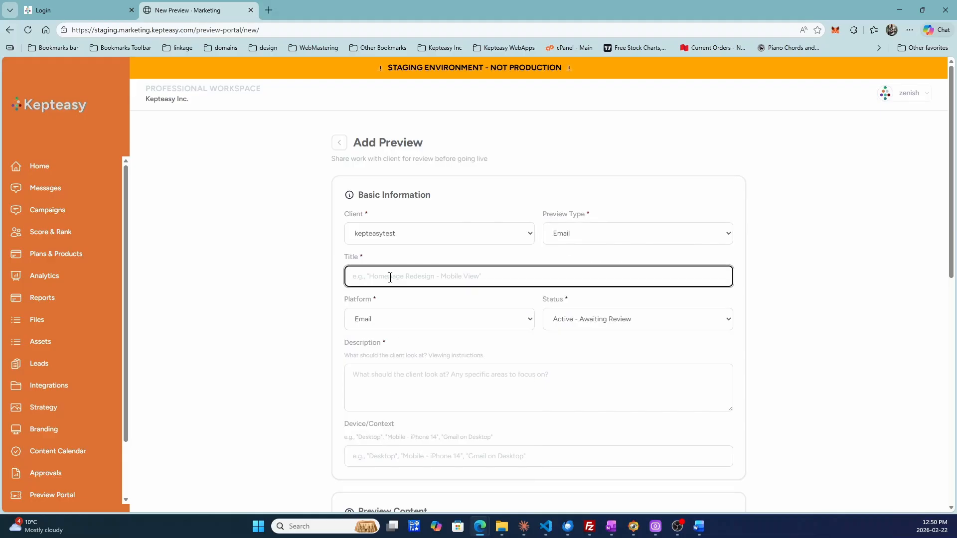
{"action": "type", "text": "Mpounntain Peak spring campaign email"}
{"action": "scroll", "coordinate": [390, 277], "scroll_direction": "down", "scroll_amount": 4}
{"action": "left_click", "coordinate": [454, 189]}
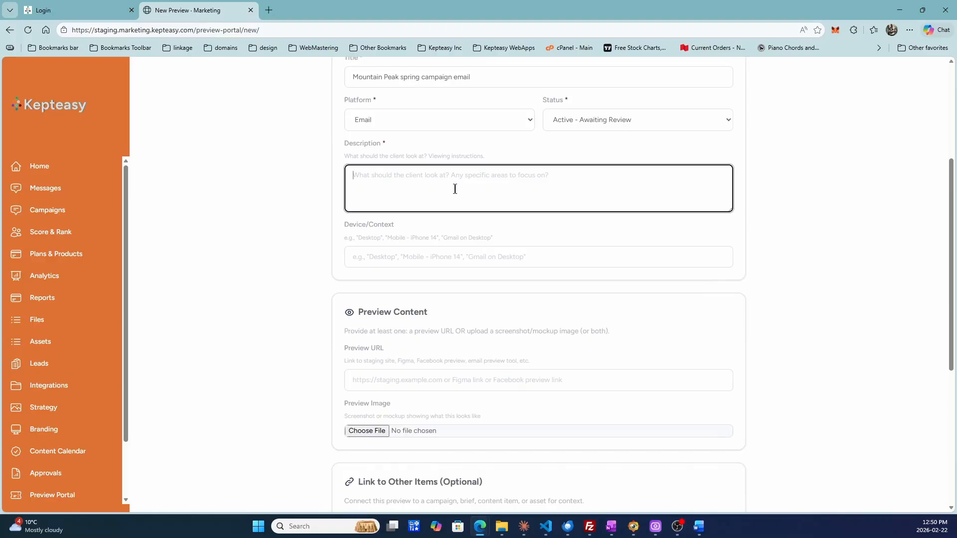
{"action": "type", "text": "email "}
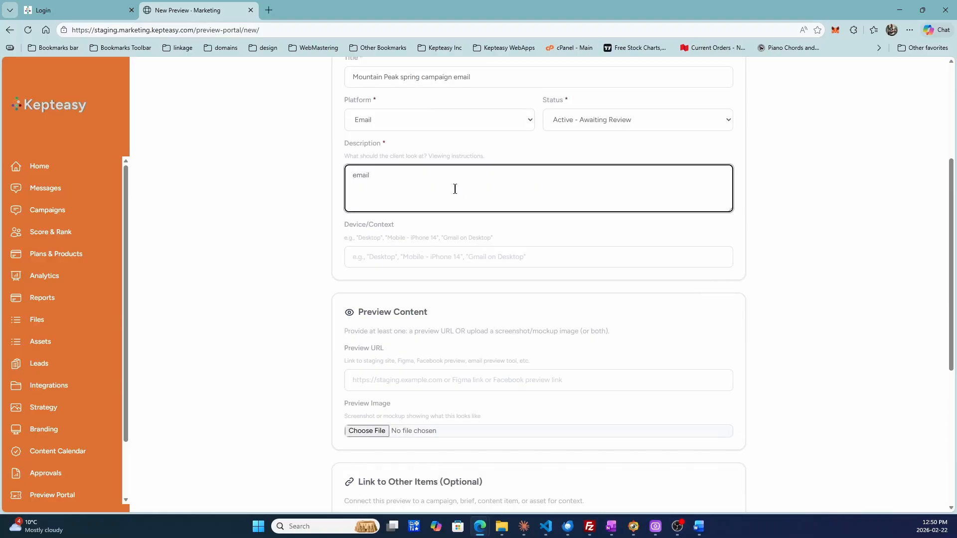
{"action": "type", "text": "teamplte"}
{"action": "type", "text": "mp"}
{"action": "type", "text": "lt"}
{"action": "key", "text": "BackSpace"}
{"action": "type", "text": "ate for lead gen"}
Enter "desktop" as the email preview's device/context
{"action": "key", "text": "Tab"}
{"action": "type", "text": "d"}
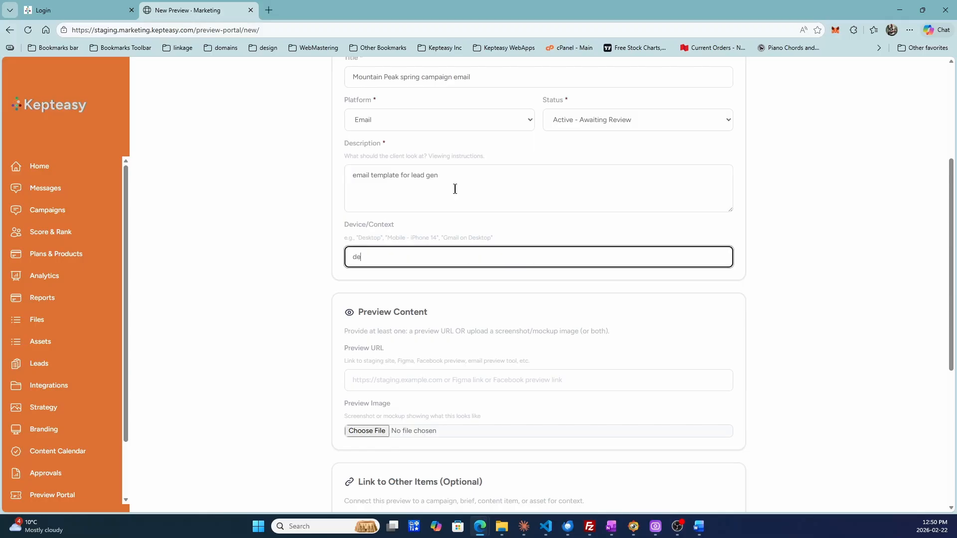
{"action": "type", "text": "esktop"}
Attach The_coffee_bean_email.webp from Downloads as the preview image
{"action": "left_click", "coordinate": [370, 430]}
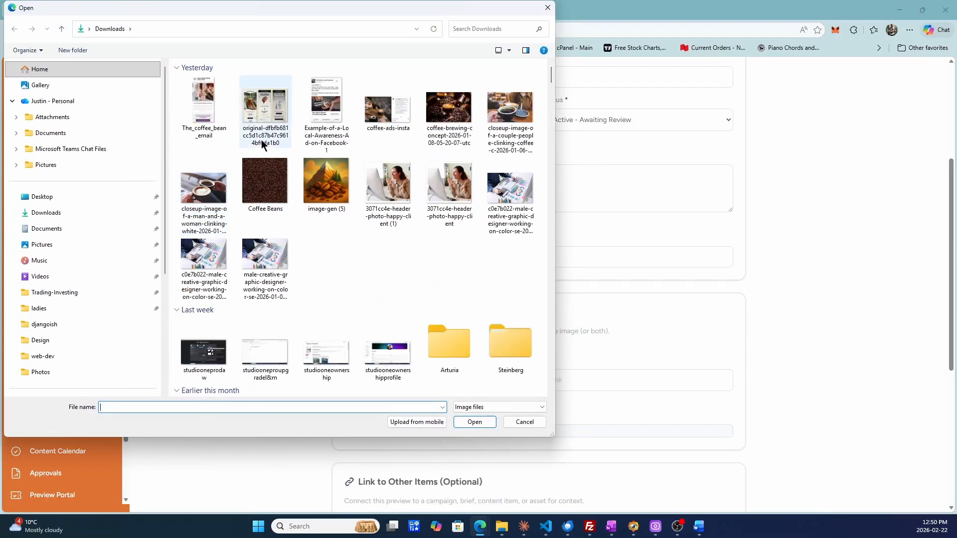
{"action": "left_click", "coordinate": [256, 120]}
{"action": "left_click", "coordinate": [207, 137]}
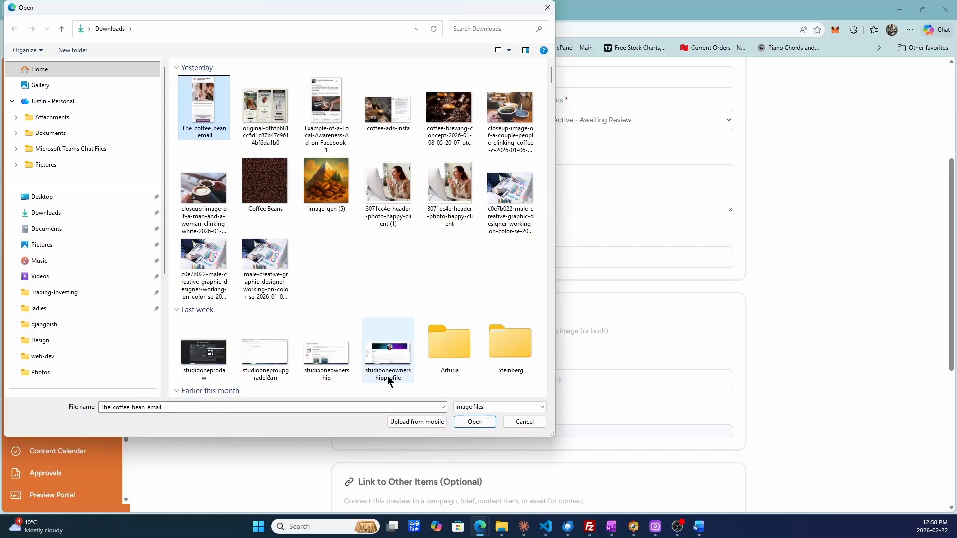
{"action": "left_click", "coordinate": [475, 421]}
Link the email preview to the Mountain Peak Spring Marketing Campaign and add the preview
{"action": "scroll", "coordinate": [352, 244], "scroll_direction": "down", "scroll_amount": 5}
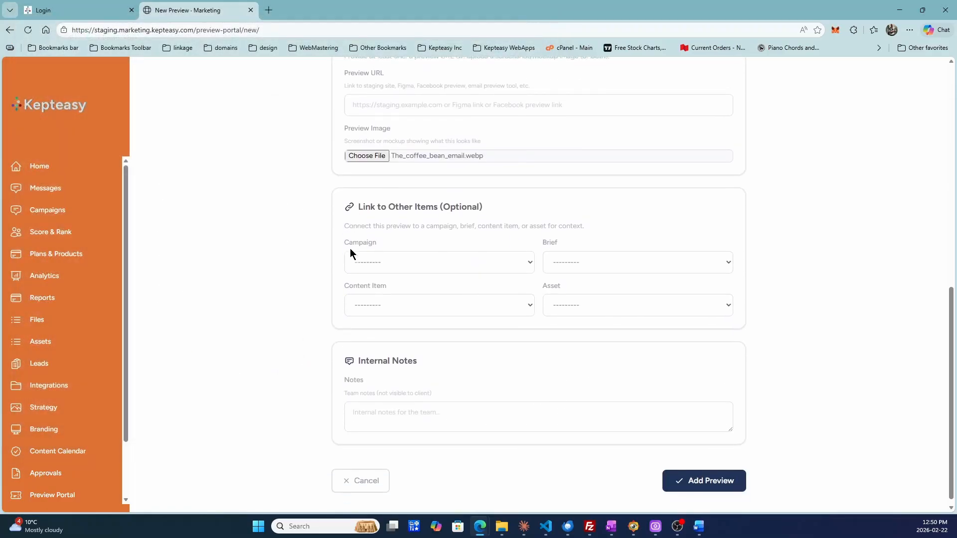
{"action": "left_click", "coordinate": [399, 251]}
{"action": "left_click", "coordinate": [397, 282]}
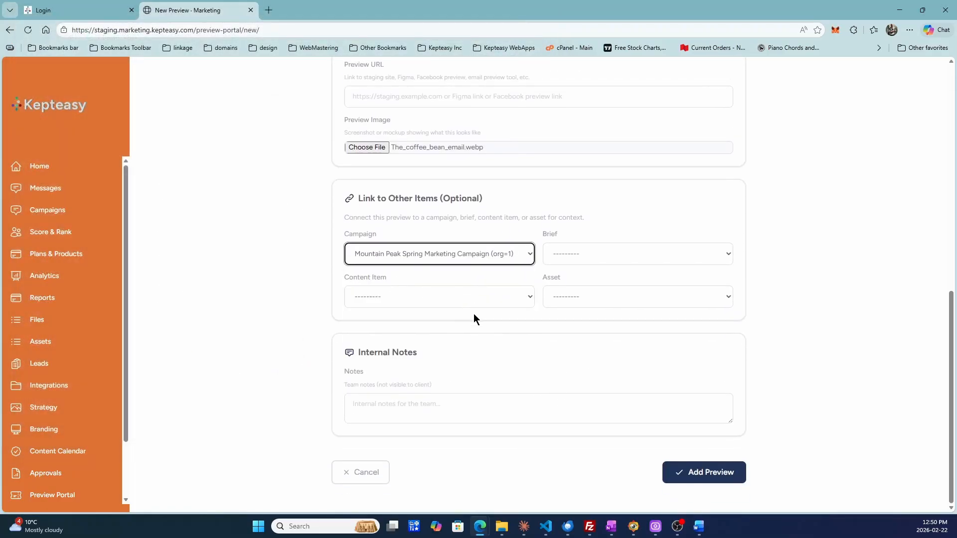
{"action": "left_click", "coordinate": [710, 472]}
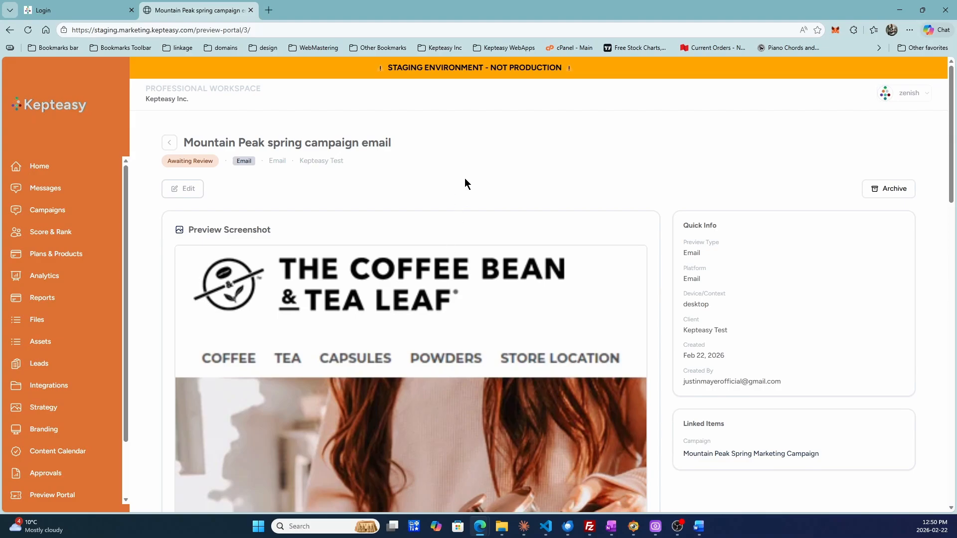
Return to the preview list and filter it by the client Kepteasy Test
{"action": "scroll", "coordinate": [137, 96], "scroll_direction": "down", "scroll_amount": 1}
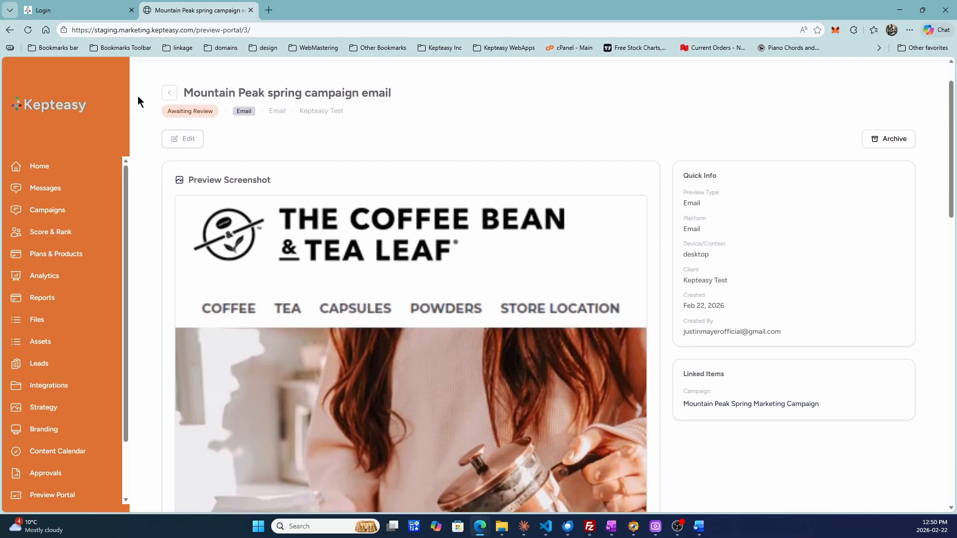
{"action": "left_click", "coordinate": [171, 94]}
{"action": "scroll", "coordinate": [507, 190], "scroll_direction": "down", "scroll_amount": 1}
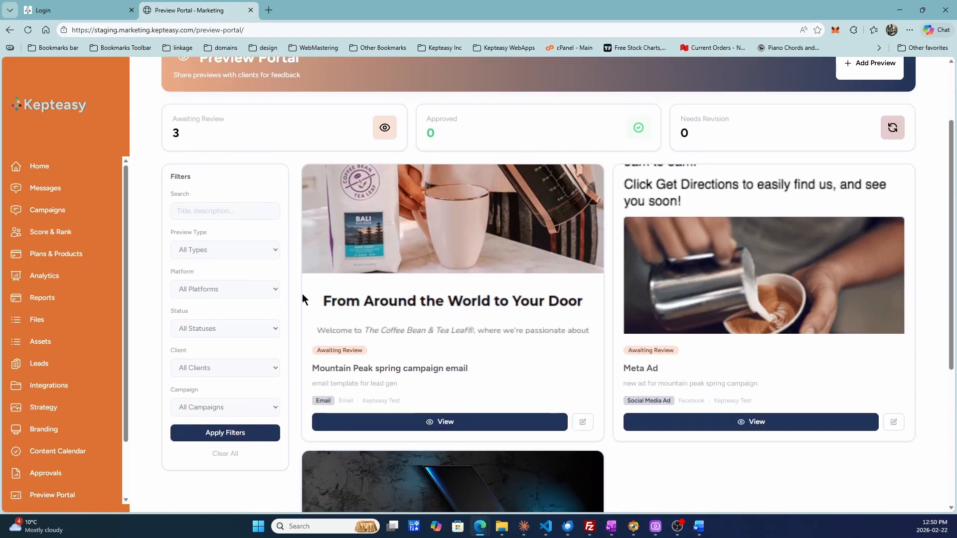
{"action": "left_click", "coordinate": [204, 368]}
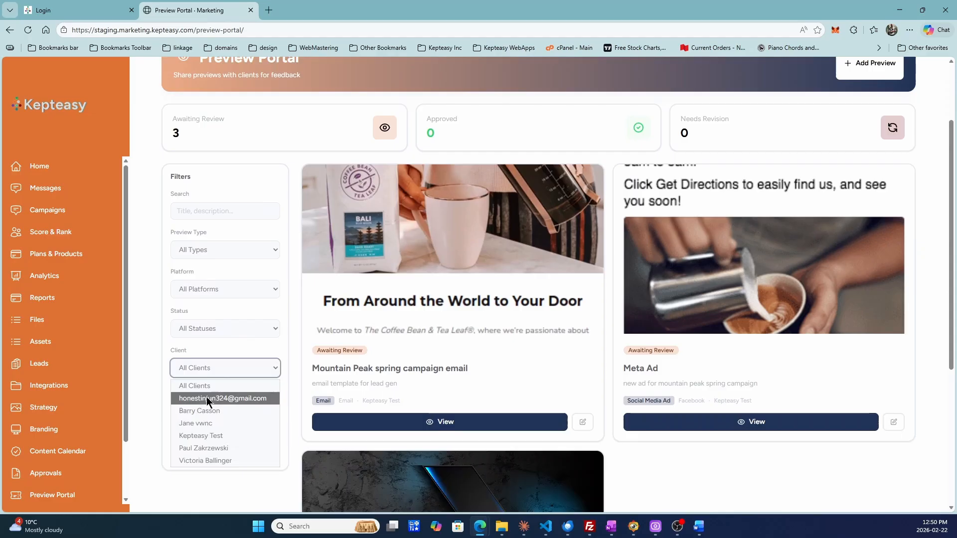
{"action": "left_click", "coordinate": [201, 437]}
{"action": "left_click", "coordinate": [219, 431]}
Narrow the filtered preview list to the Mountain Peak Spring Marketing Campaign
{"action": "scroll", "coordinate": [242, 384], "scroll_direction": "down", "scroll_amount": 5}
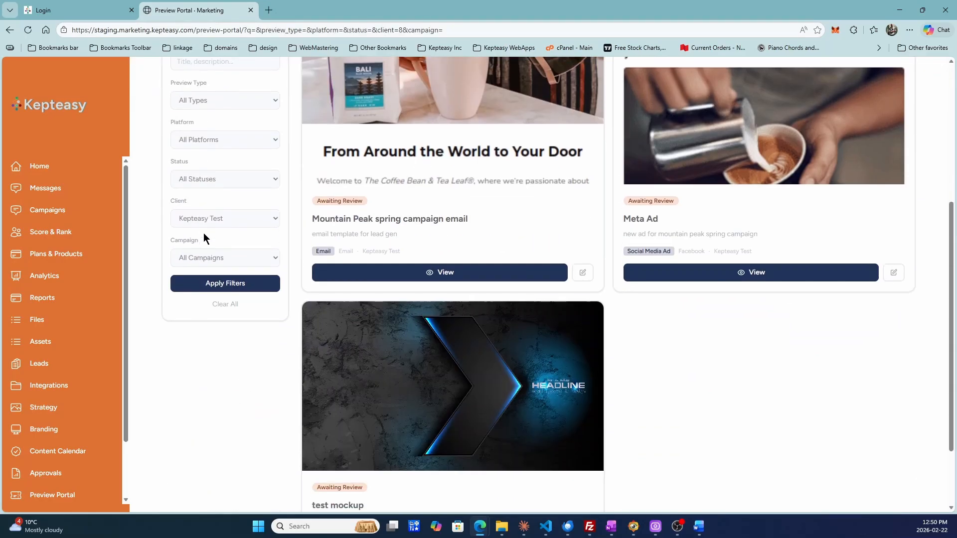
{"action": "left_click", "coordinate": [204, 257]}
{"action": "left_click", "coordinate": [211, 288]}
{"action": "left_click", "coordinate": [210, 288]}
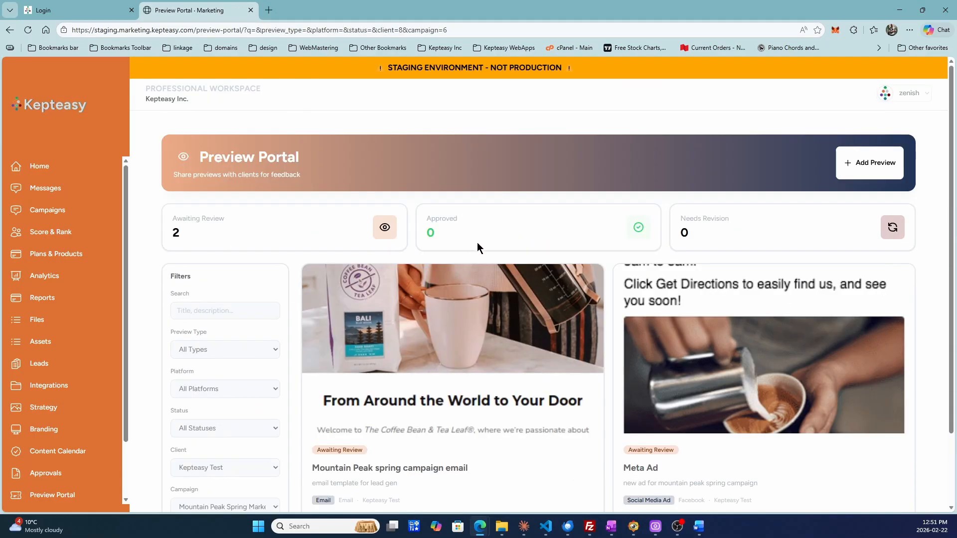
Open the Meta Ad preview and examine its screenshot, quick info, review instructions and comments section
{"action": "scroll", "coordinate": [620, 284], "scroll_direction": "down", "scroll_amount": 2}
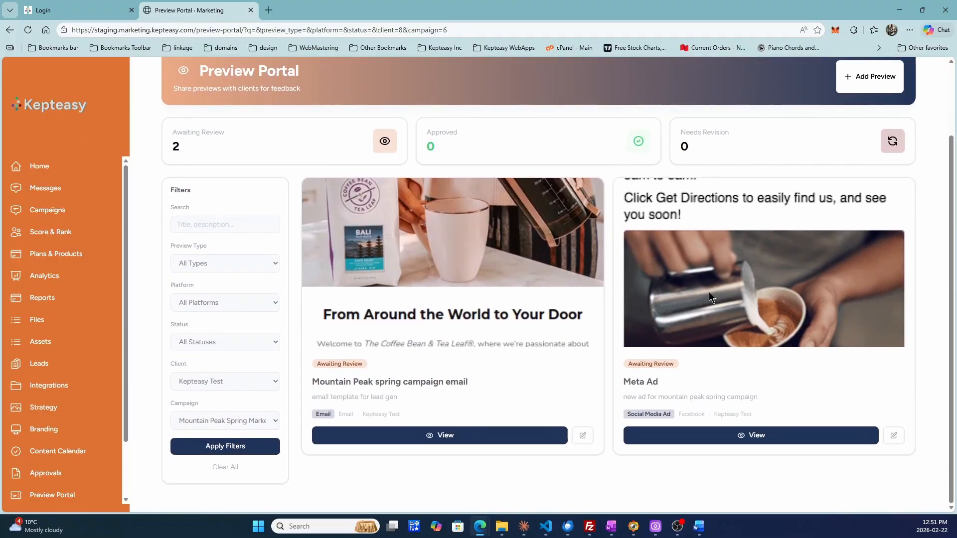
{"action": "left_click", "coordinate": [737, 435]}
{"action": "scroll", "coordinate": [586, 310], "scroll_direction": "down", "scroll_amount": 3}
{"action": "scroll", "coordinate": [585, 309], "scroll_direction": "down", "scroll_amount": 10}
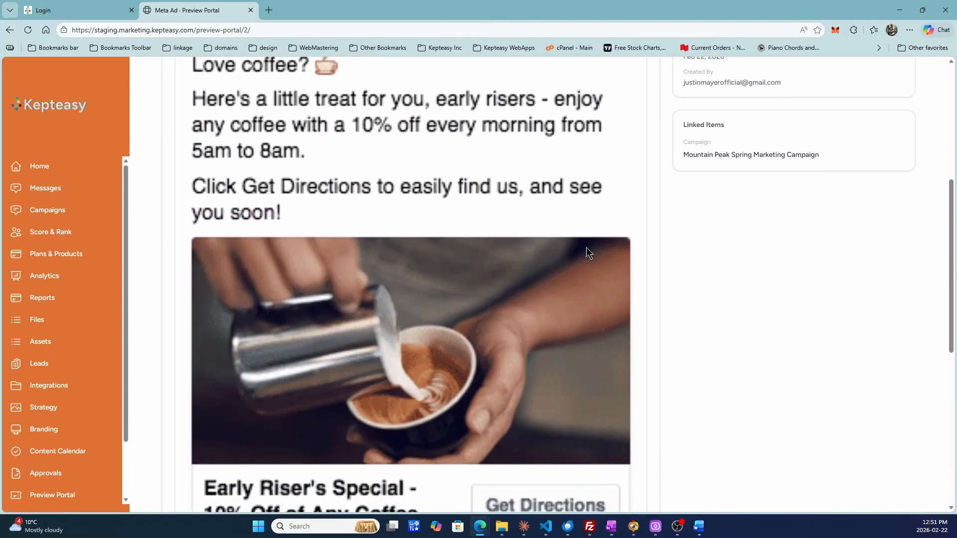
{"action": "scroll", "coordinate": [562, 283], "scroll_direction": "up", "scroll_amount": 13}
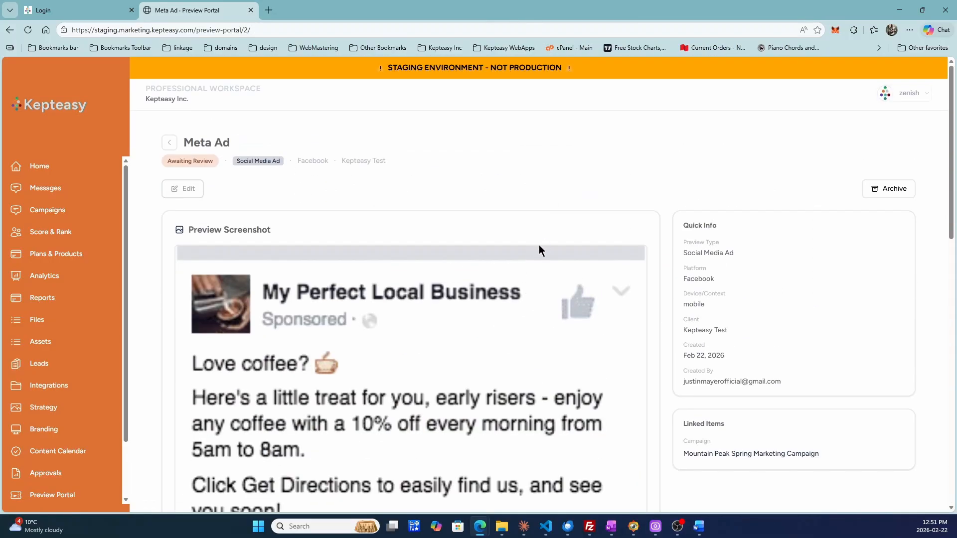
{"action": "scroll", "coordinate": [540, 247], "scroll_direction": "down", "scroll_amount": 13}
{"action": "scroll", "coordinate": [539, 245], "scroll_direction": "down", "scroll_amount": 1}
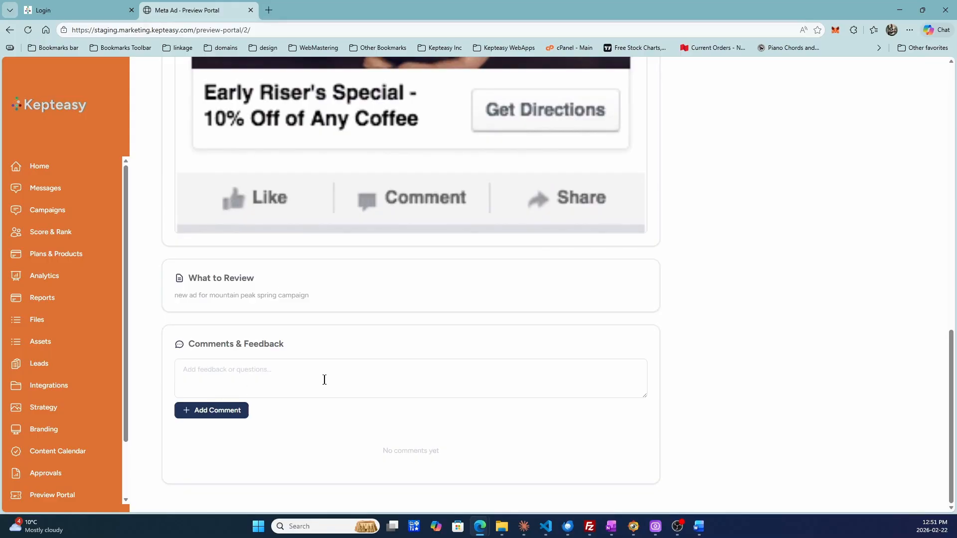
{"action": "scroll", "coordinate": [556, 332], "scroll_direction": "up", "scroll_amount": 12}
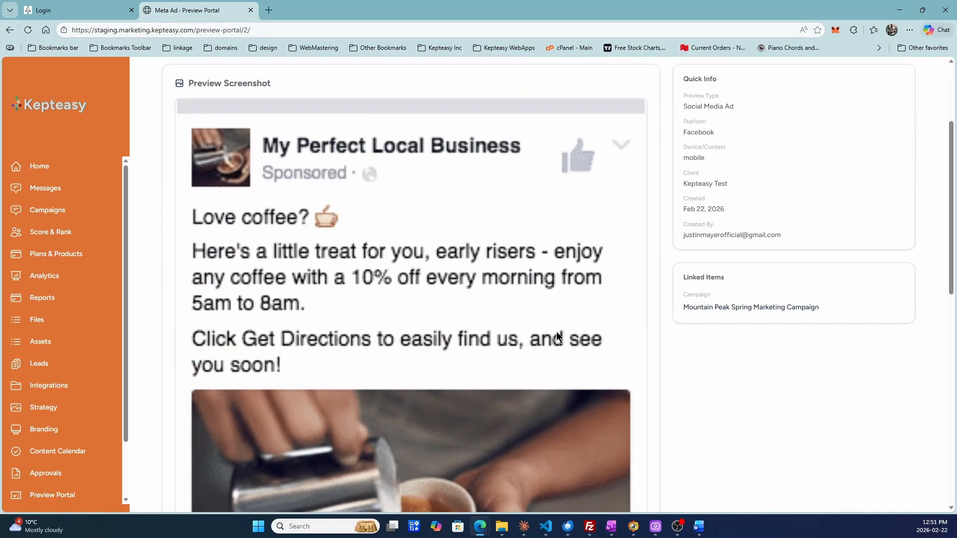
{"action": "scroll", "coordinate": [659, 252], "scroll_direction": "down", "scroll_amount": 10}
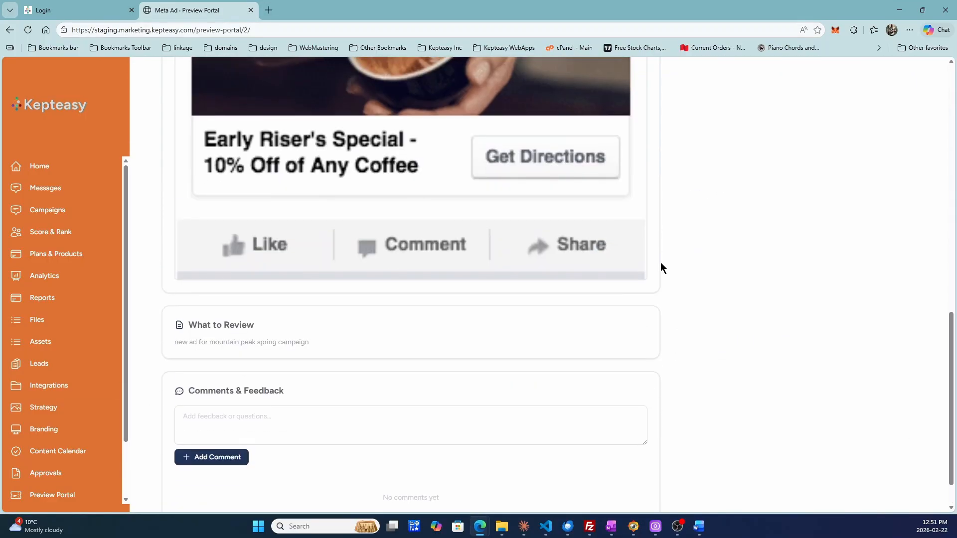
{"action": "scroll", "coordinate": [768, 300], "scroll_direction": "down", "scroll_amount": 1}
{"action": "scroll", "coordinate": [748, 306], "scroll_direction": "up", "scroll_amount": 12}
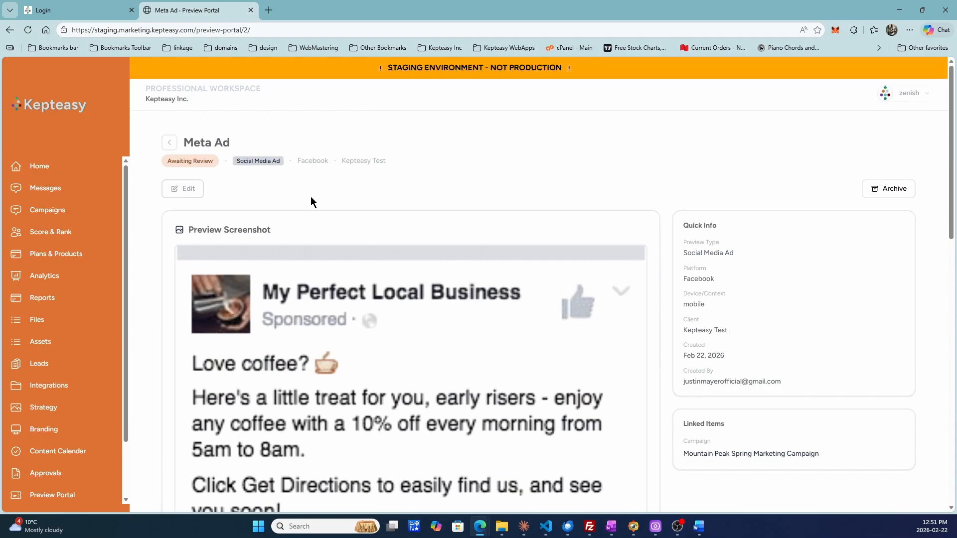
Go back to the preview list, open the Mountain Peak spring campaign email preview and examine its screenshot and feedback section
{"action": "left_click", "coordinate": [168, 148]}
{"action": "scroll", "coordinate": [568, 309], "scroll_direction": "down", "scroll_amount": 3}
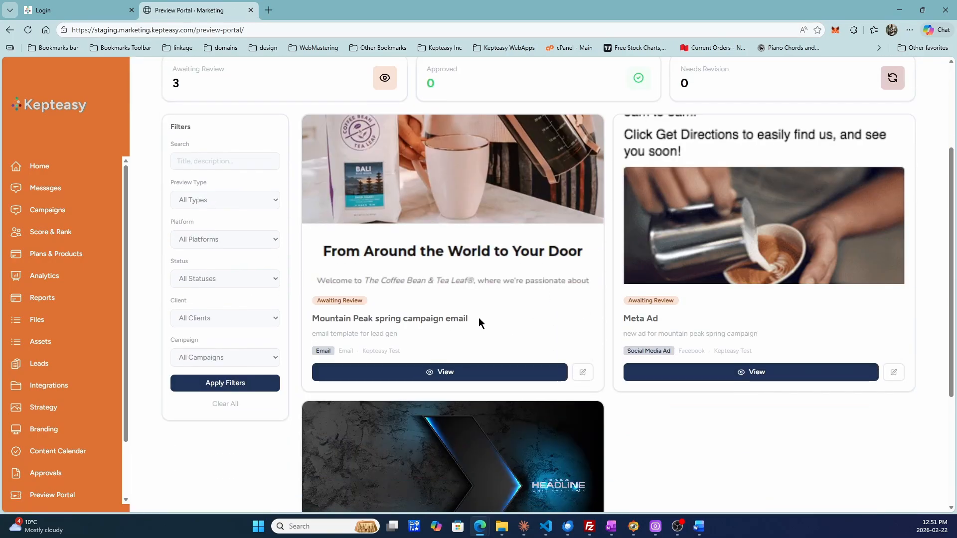
{"action": "left_click", "coordinate": [437, 374]}
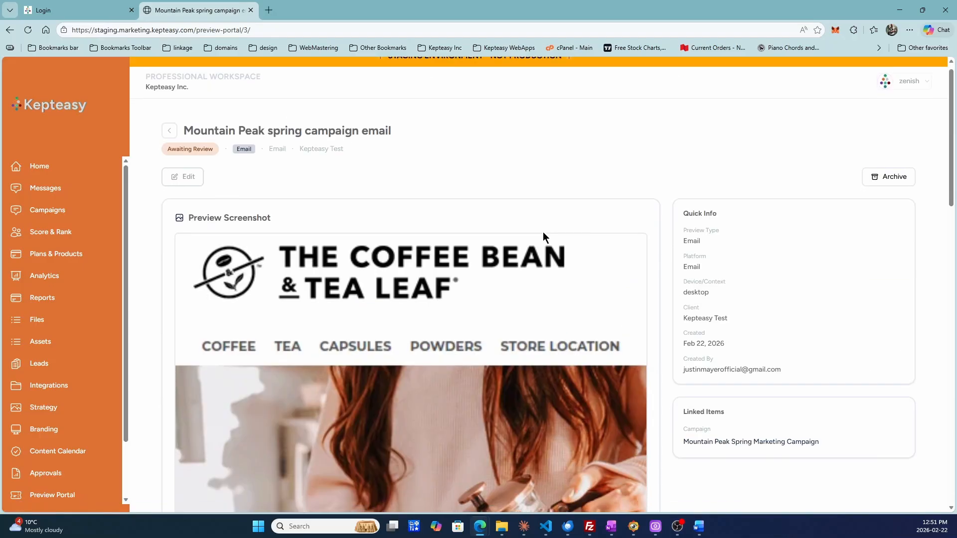
{"action": "scroll", "coordinate": [543, 234], "scroll_direction": "down", "scroll_amount": 15}
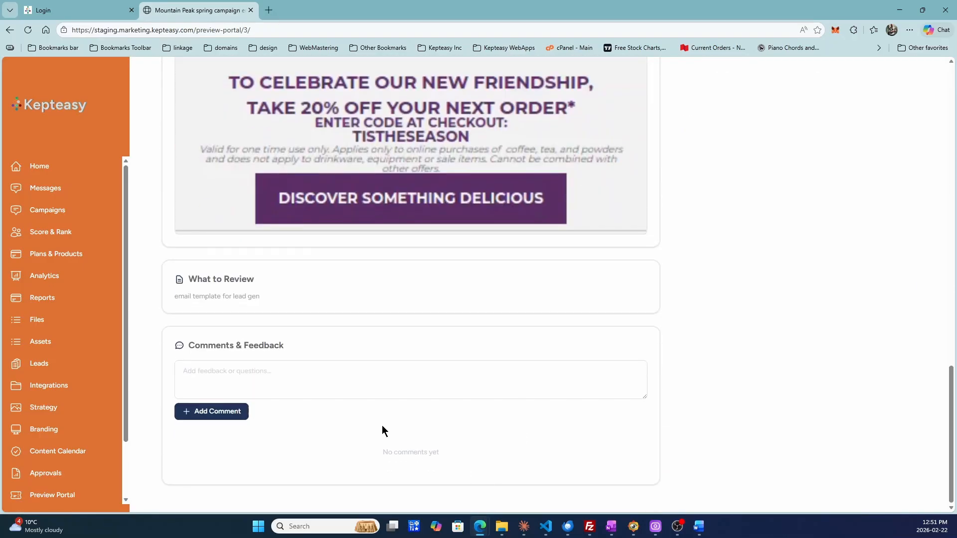
{"action": "left_click", "coordinate": [297, 377]}
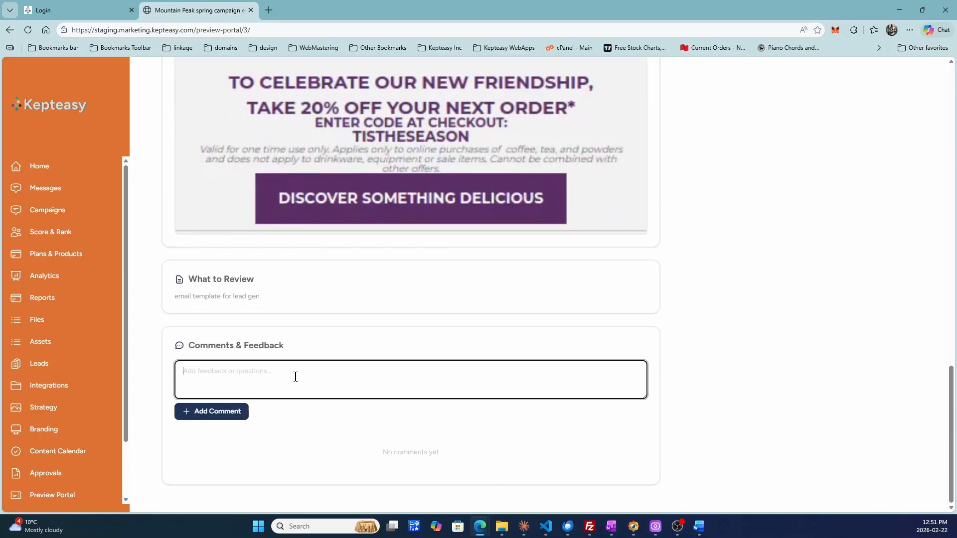
{"action": "scroll", "coordinate": [693, 283], "scroll_direction": "up", "scroll_amount": 15}
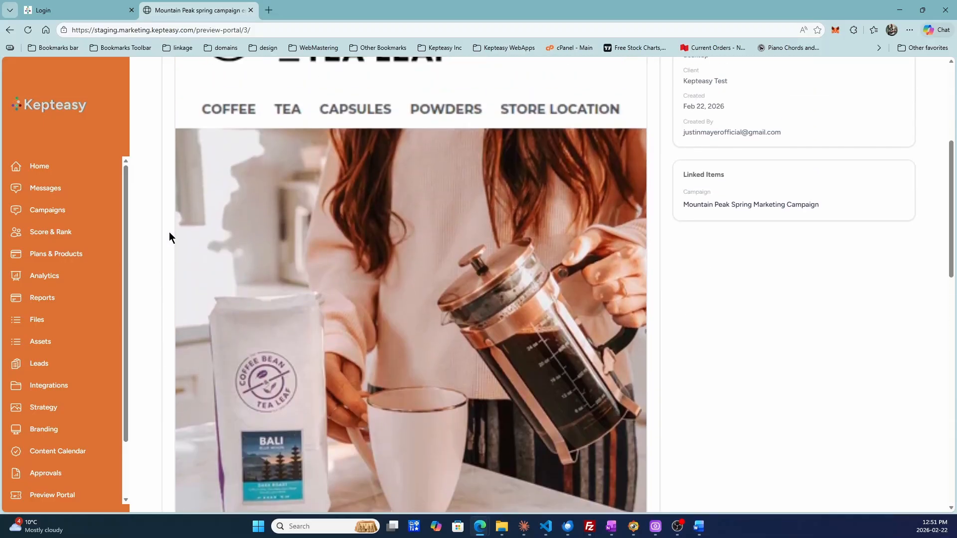
Look through the rest of the email preview, including its review instructions and comments area
{"action": "scroll", "coordinate": [579, 190], "scroll_direction": "down", "scroll_amount": 15}
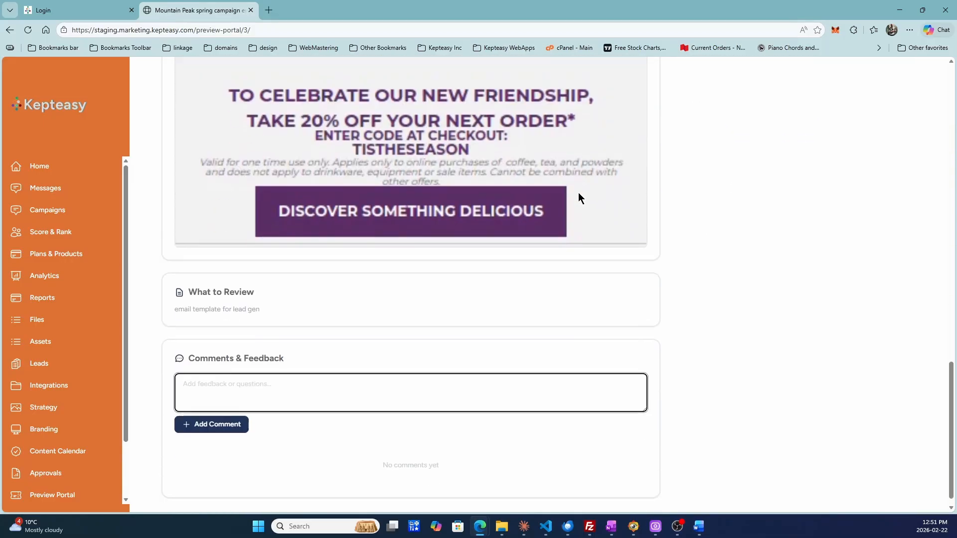
{"action": "scroll", "coordinate": [578, 192], "scroll_direction": "up", "scroll_amount": 12}
{"action": "scroll", "coordinate": [650, 255], "scroll_direction": "up", "scroll_amount": 6}
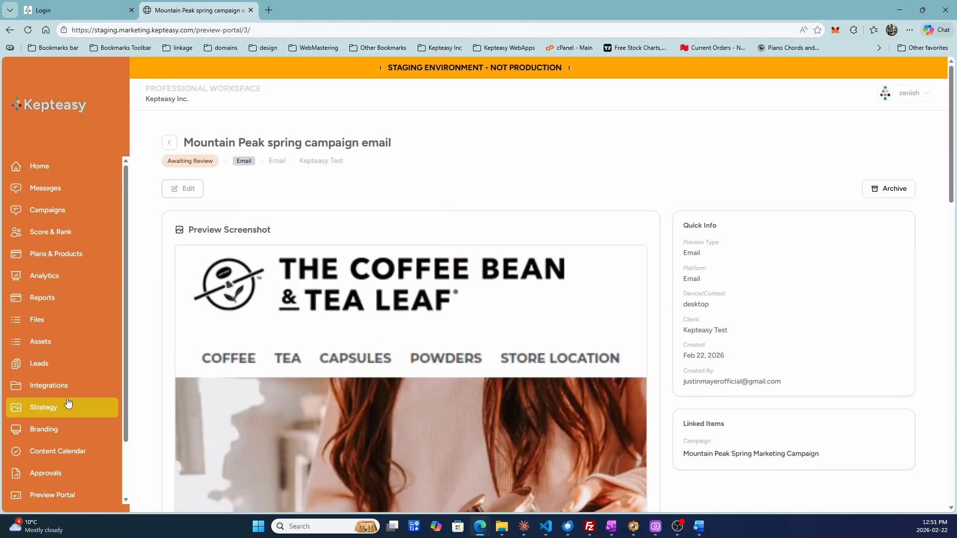
Start a new health score in the Performance section for the client kepteasytest
{"action": "scroll", "coordinate": [52, 385], "scroll_direction": "down", "scroll_amount": 2}
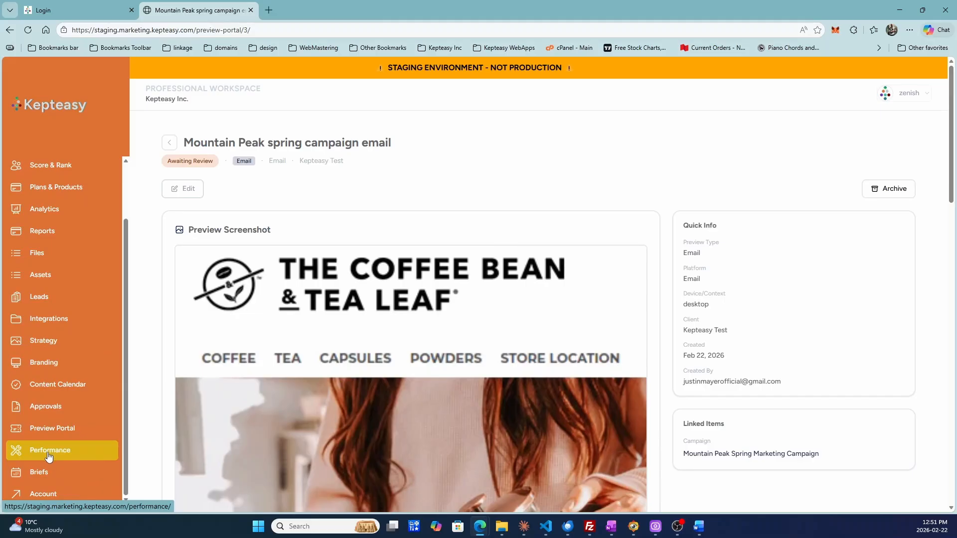
{"action": "left_click", "coordinate": [48, 454]}
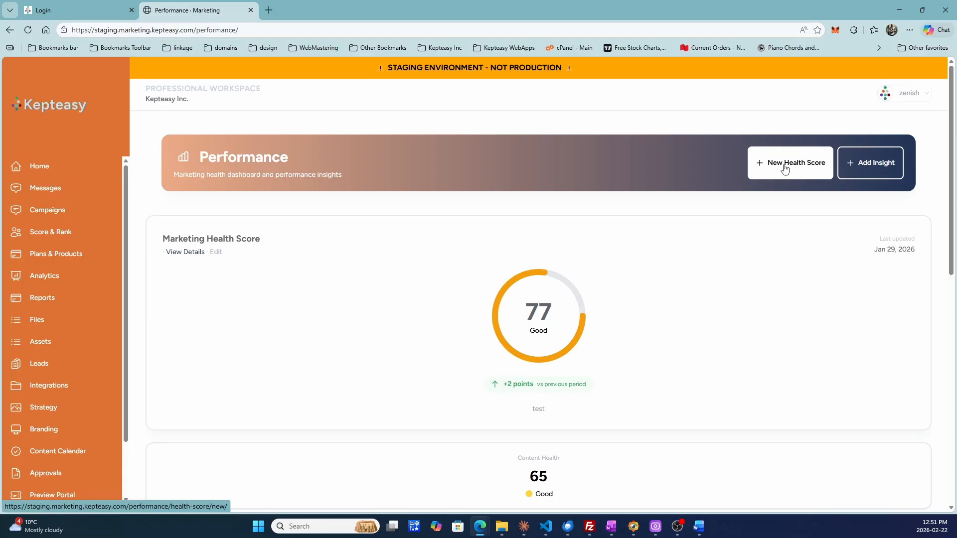
{"action": "left_click", "coordinate": [810, 168]}
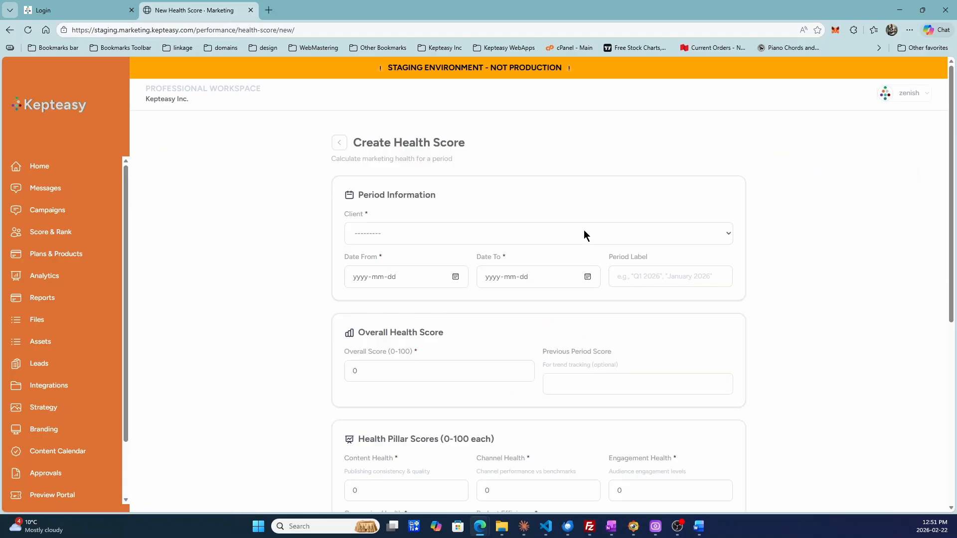
{"action": "left_click", "coordinate": [431, 232]}
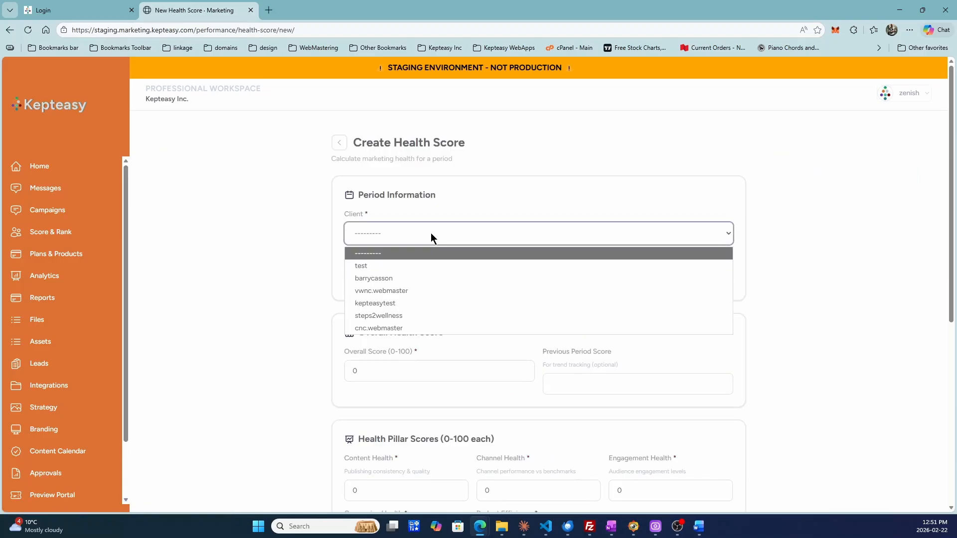
{"action": "left_click", "coordinate": [402, 304]}
Set the health score period's start date to 2026-04-01
{"action": "left_click", "coordinate": [428, 278]}
{"action": "left_click", "coordinate": [453, 279]}
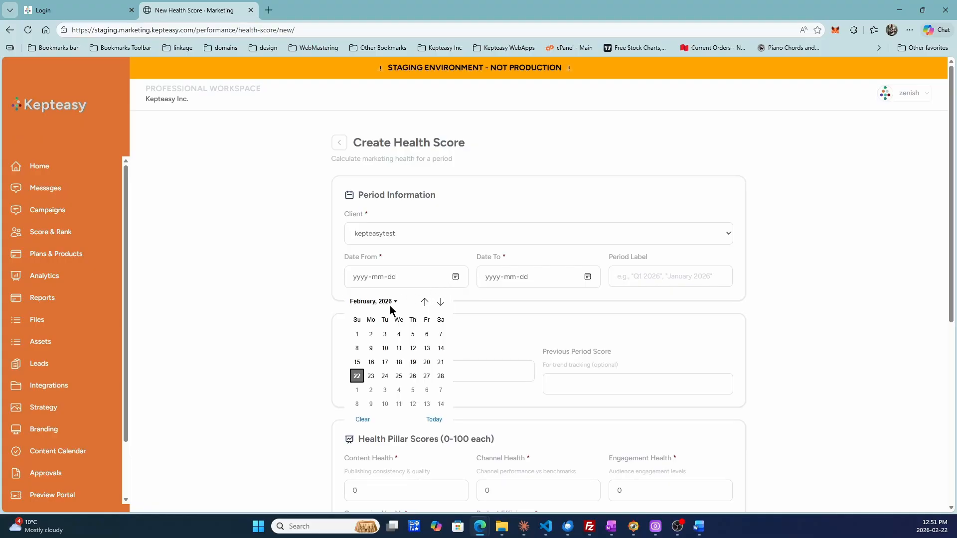
{"action": "left_click", "coordinate": [440, 301]}
{"action": "left_click", "coordinate": [441, 301]}
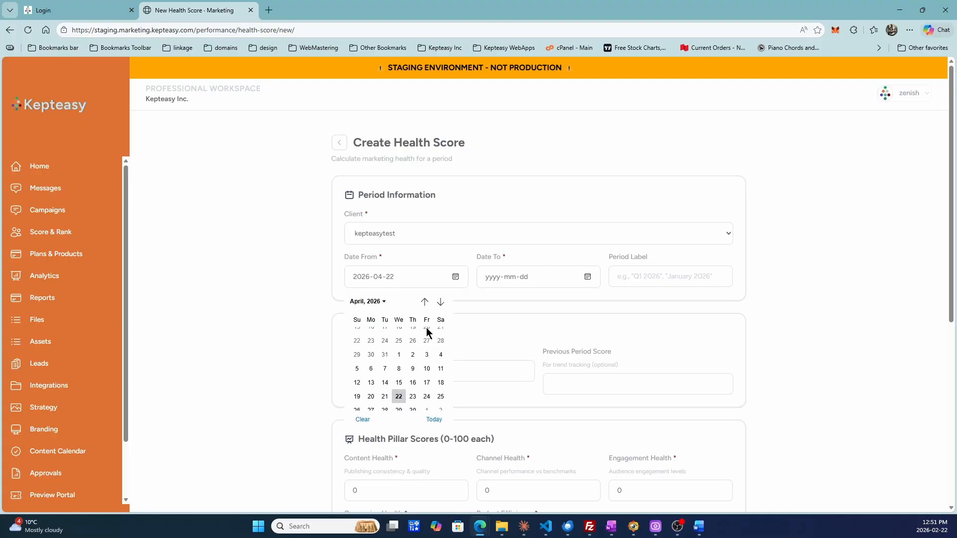
{"action": "left_click", "coordinate": [399, 334]}
Set the health score period's end date to 2026-05-31
{"action": "left_click", "coordinate": [588, 277]}
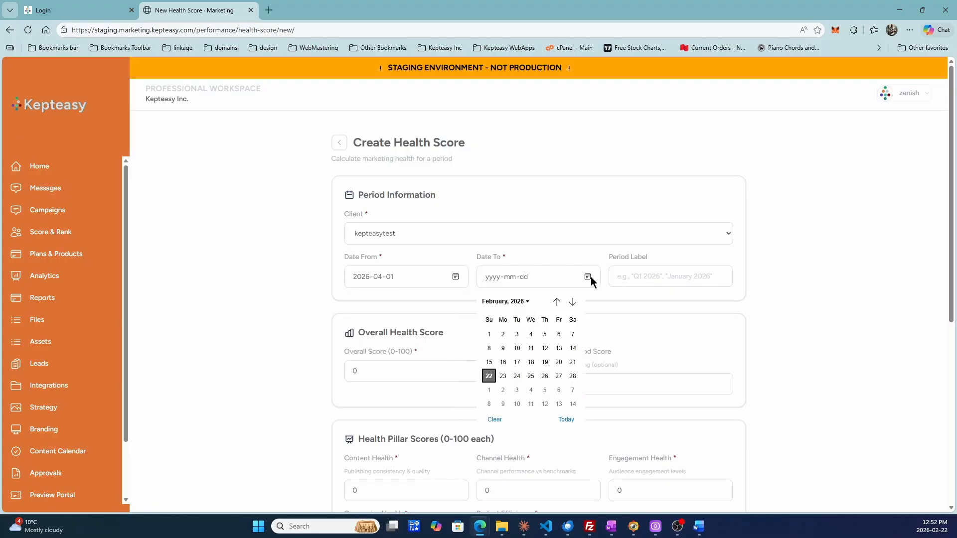
{"action": "left_click", "coordinate": [572, 301]}
{"action": "left_click", "coordinate": [573, 302]}
{"action": "left_click", "coordinate": [572, 302]}
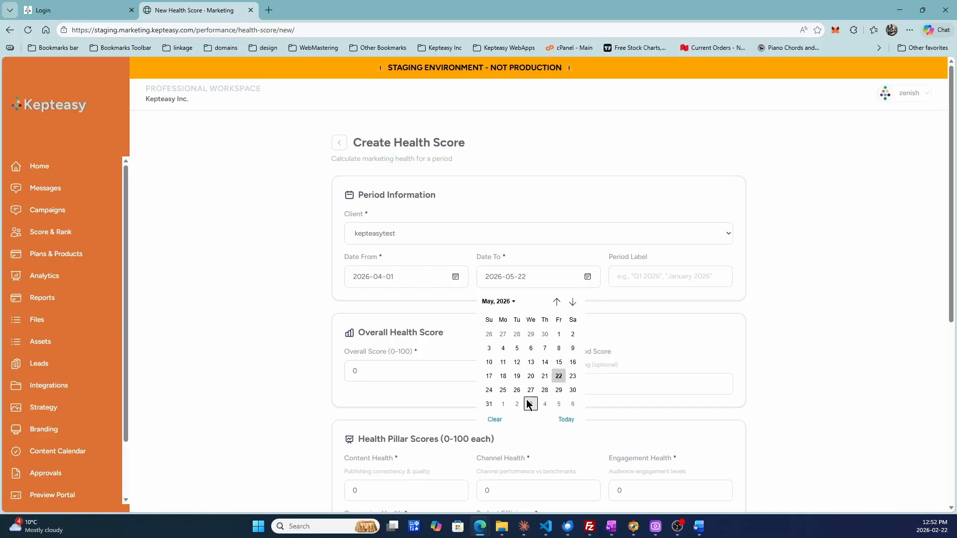
{"action": "left_click", "coordinate": [489, 405]}
Label the health score period "Q2 spring campaign"
{"action": "left_click", "coordinate": [661, 273]}
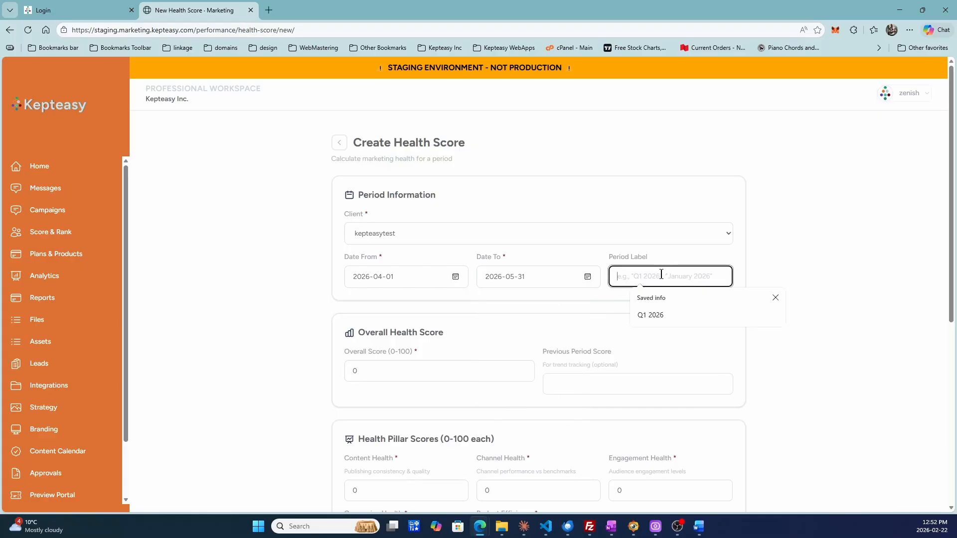
{"action": "type", "text": "2"}
{"action": "key", "text": "BackSpace"}
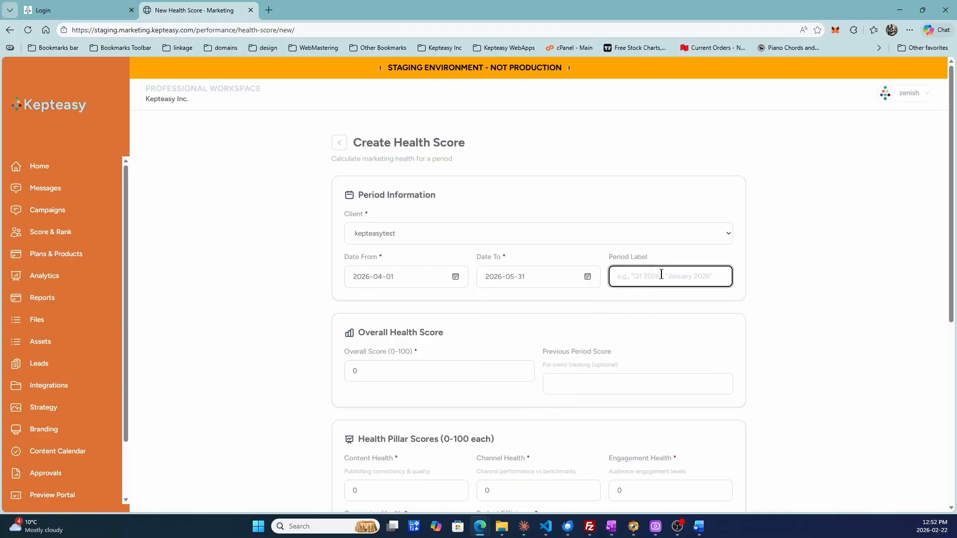
{"action": "type", "text": "Q2 spring campaign"}
{"action": "key", "text": "Tab"}
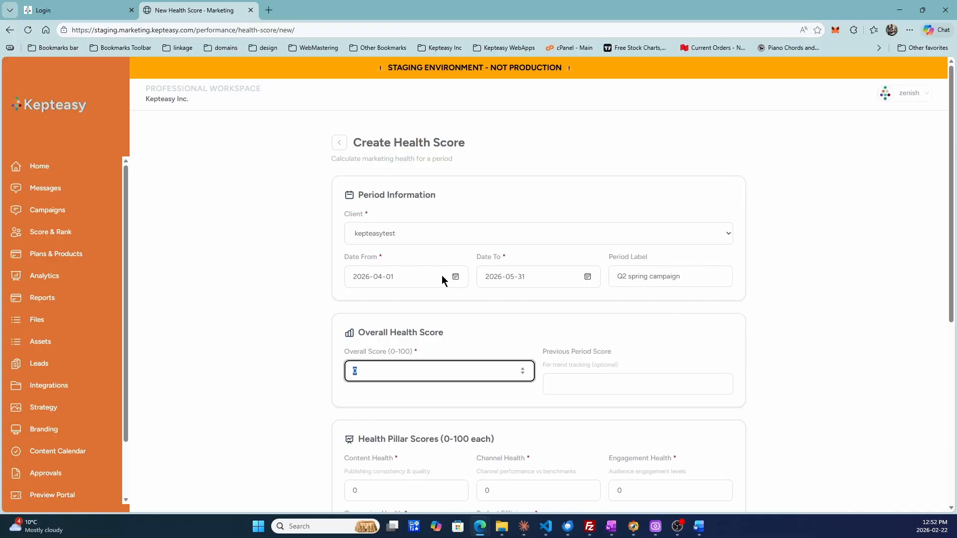
Set the overall health score to 75 and leave the previous period score blank
{"action": "scroll", "coordinate": [440, 276], "scroll_direction": "down", "scroll_amount": 2}
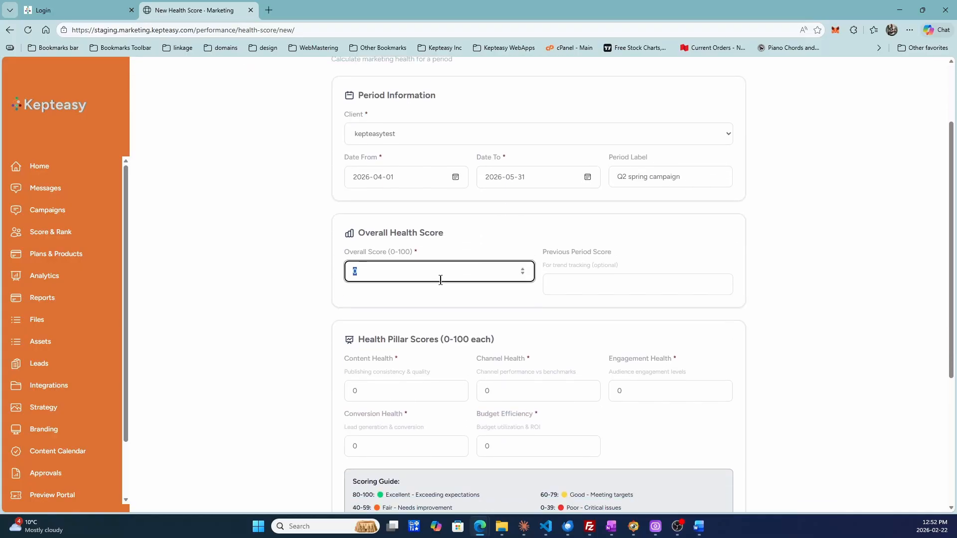
{"action": "type", "text": "75"}
{"action": "left_click", "coordinate": [588, 283]}
{"action": "scroll", "coordinate": [618, 256], "scroll_direction": "down", "scroll_amount": 1}
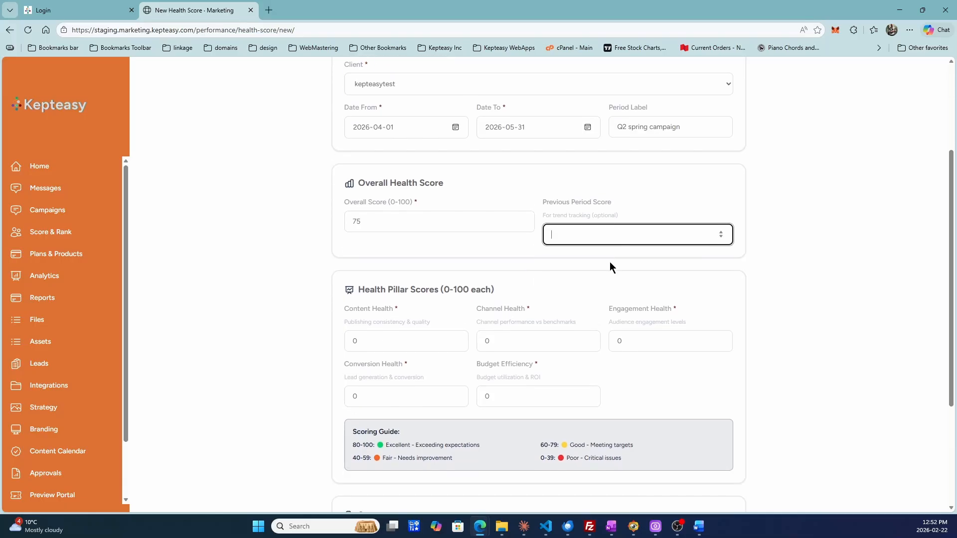
Set the pillar scores to 80 for Content Health, 50 for Channel Health and 45 for Engagement Health
{"action": "left_click", "coordinate": [394, 341]}
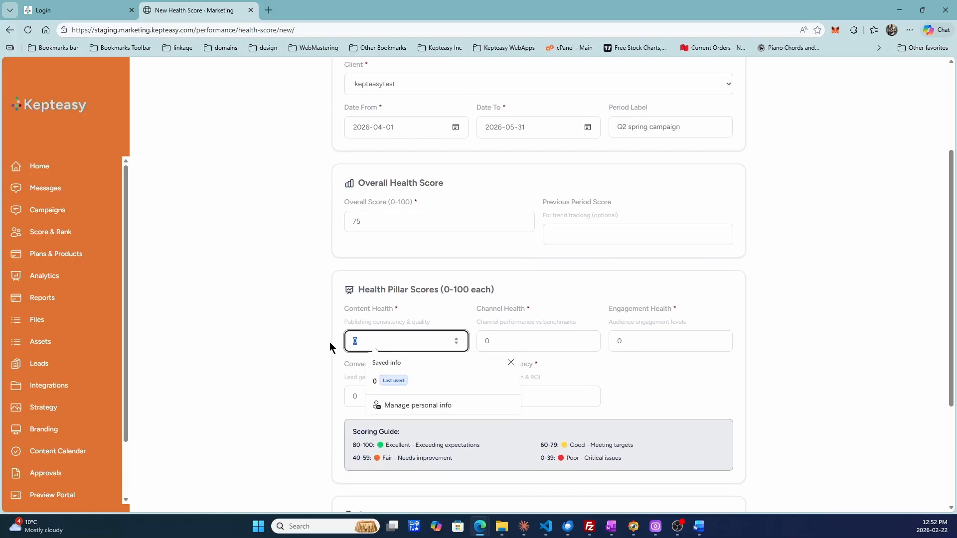
{"action": "type", "text": "80"}
{"action": "left_click", "coordinate": [478, 342]}
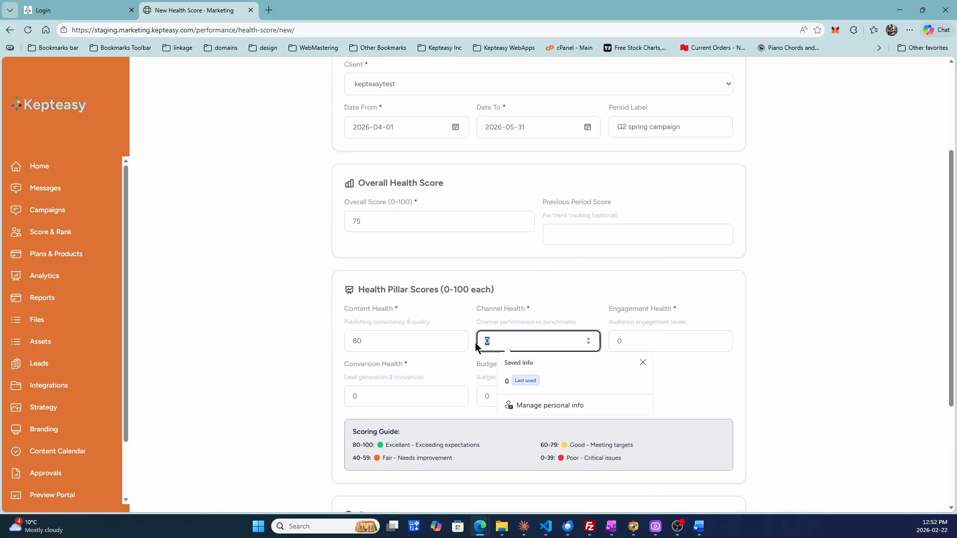
{"action": "type", "text": "50"}
{"action": "left_click", "coordinate": [644, 343]}
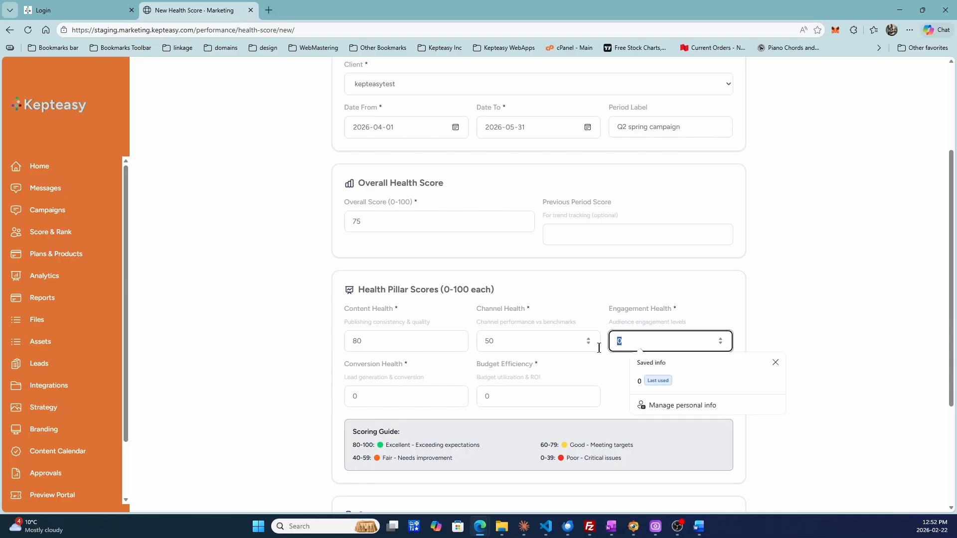
{"action": "type", "text": "45"}
Set the Conversion Health score to 80 and the Budget Efficiency score to 95
{"action": "left_click", "coordinate": [347, 397]}
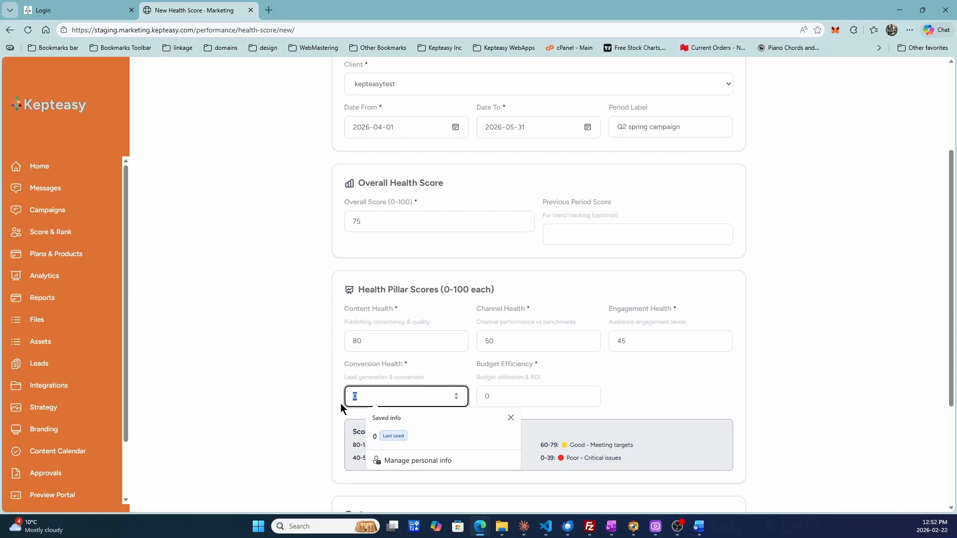
{"action": "type", "text": "80"}
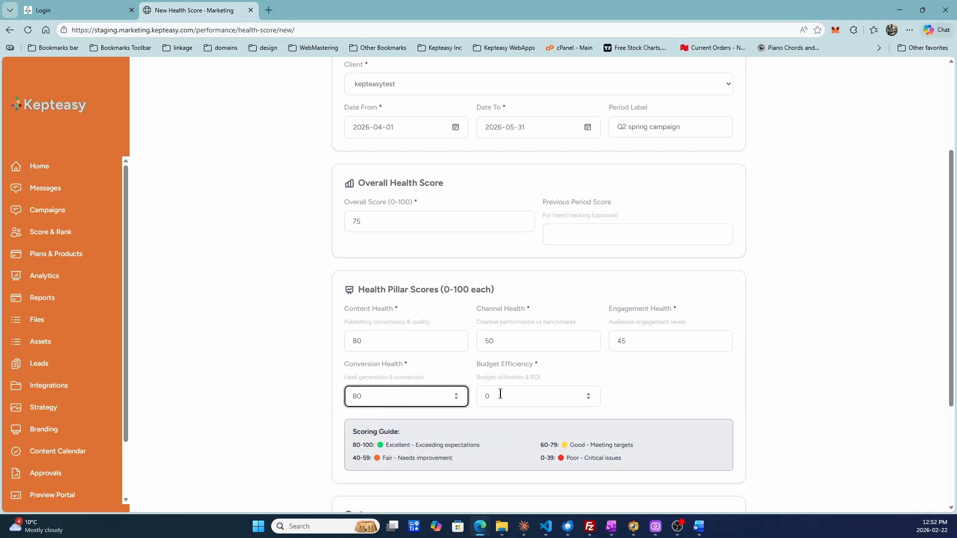
{"action": "left_click", "coordinate": [477, 393]}
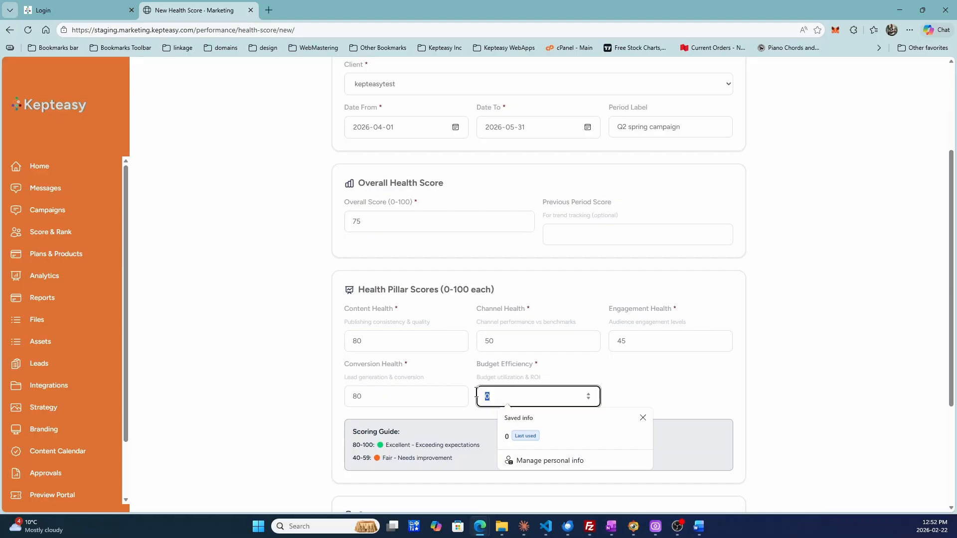
{"action": "type", "text": "95"}
Enter the summary "initial health score of mountain peak socials and channels" and create the health score
{"action": "scroll", "coordinate": [489, 351], "scroll_direction": "down", "scroll_amount": 3}
{"action": "left_click", "coordinate": [433, 395]}
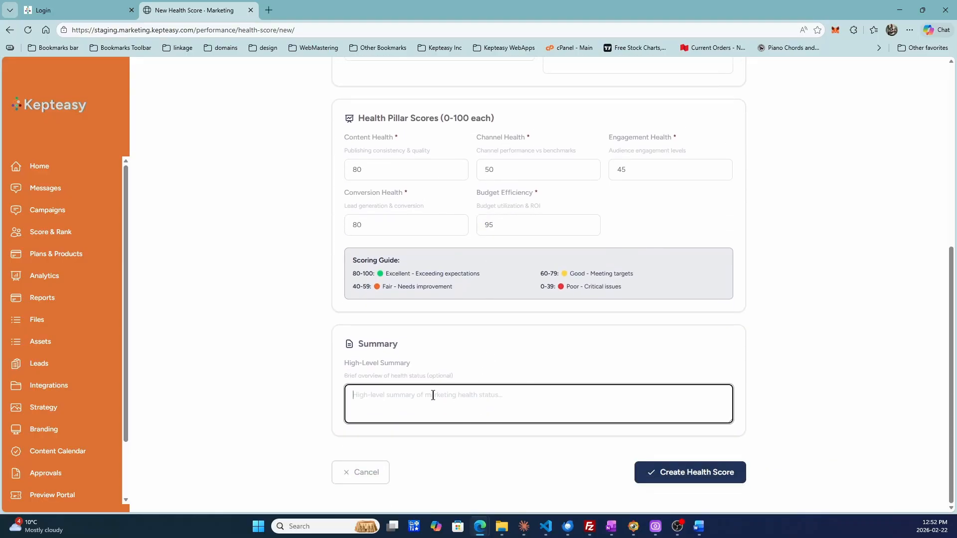
{"action": "type", "text": "initial health score of mountain peak socials and chann"}
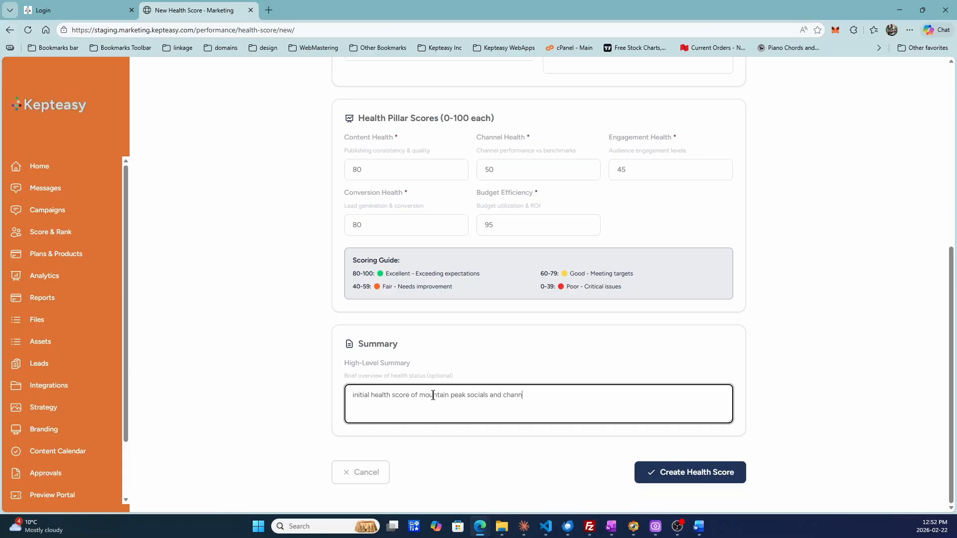
{"action": "type", "text": "els"}
{"action": "left_click", "coordinate": [689, 477]}
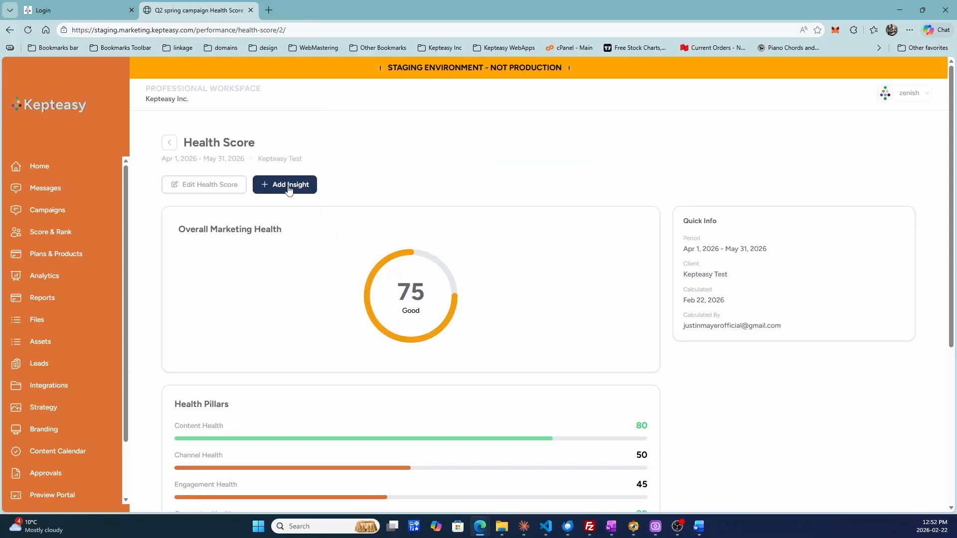
Add an insight to the health score, classified as Opportunity in the Engagement Health category with High Priority
{"action": "left_click", "coordinate": [289, 189]}
{"action": "left_click", "coordinate": [420, 235]}
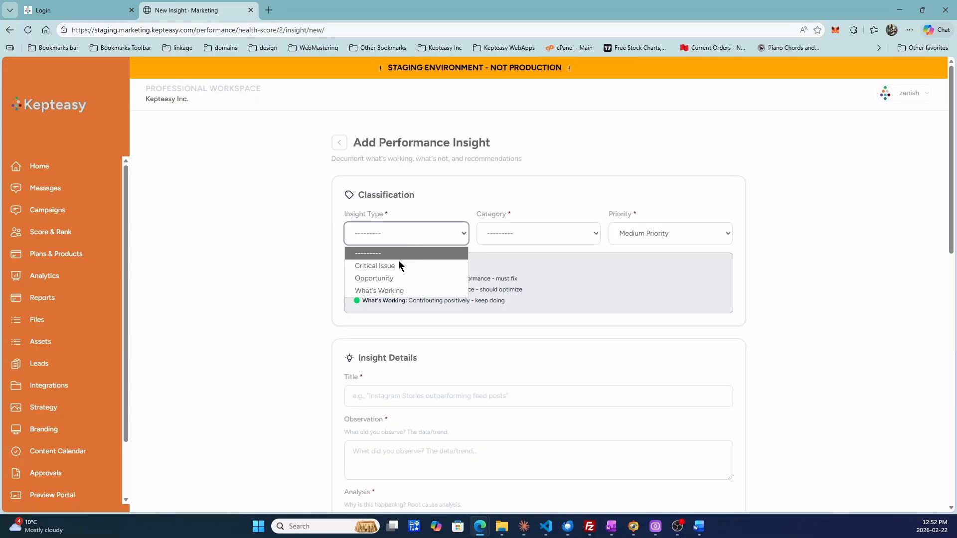
{"action": "left_click", "coordinate": [389, 282]}
{"action": "left_click", "coordinate": [500, 231]}
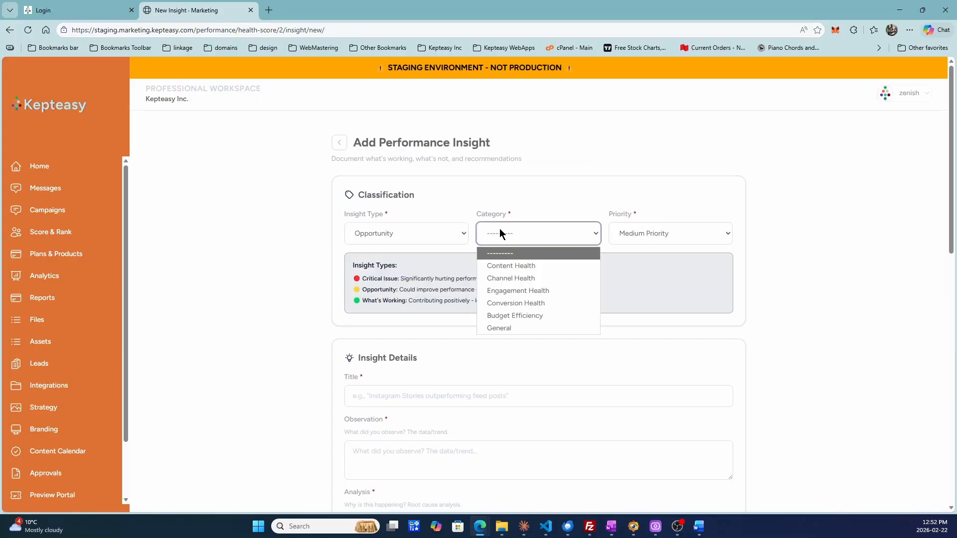
{"action": "left_click", "coordinate": [517, 293]}
{"action": "left_click", "coordinate": [649, 235]}
{"action": "left_click", "coordinate": [637, 254]}
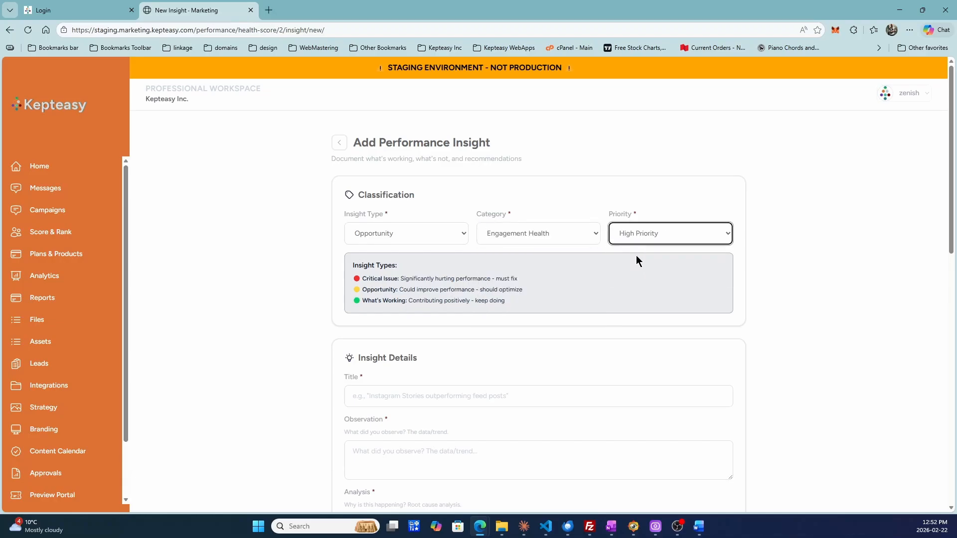
Title the performance insight "Social engagement"
{"action": "scroll", "coordinate": [429, 378], "scroll_direction": "down", "scroll_amount": 2}
{"action": "left_click", "coordinate": [410, 293]}
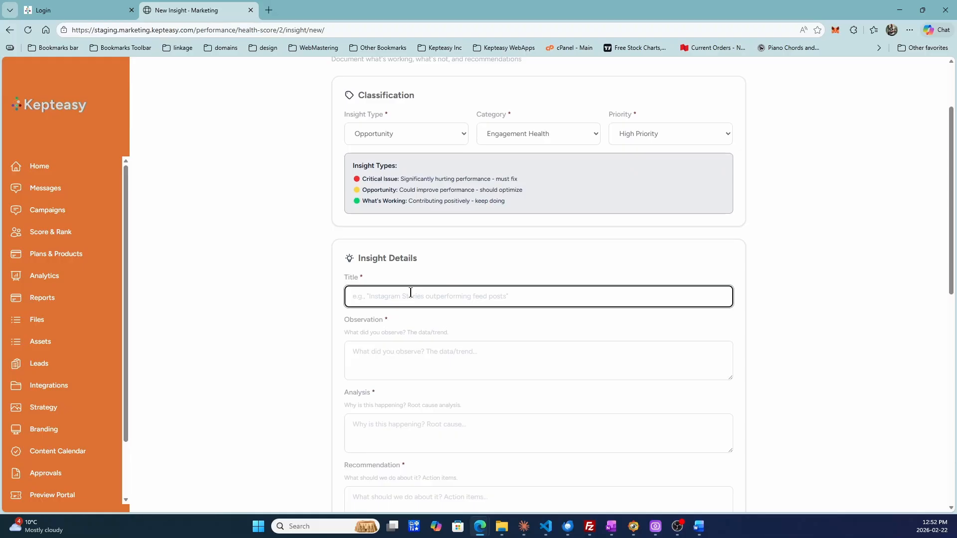
{"action": "type", "text": "SAococia"}
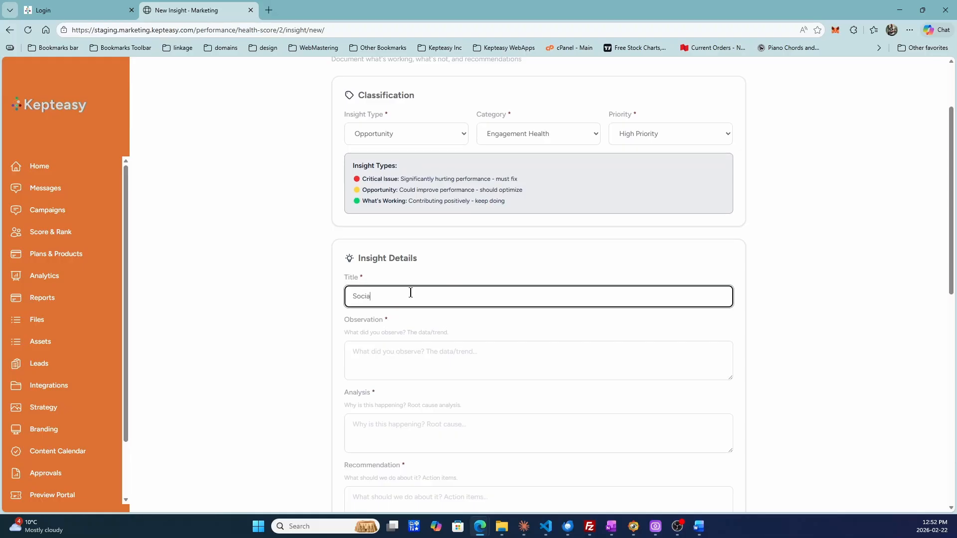
{"action": "type", "text": "l engagement"}
{"action": "key", "text": "Tab"}
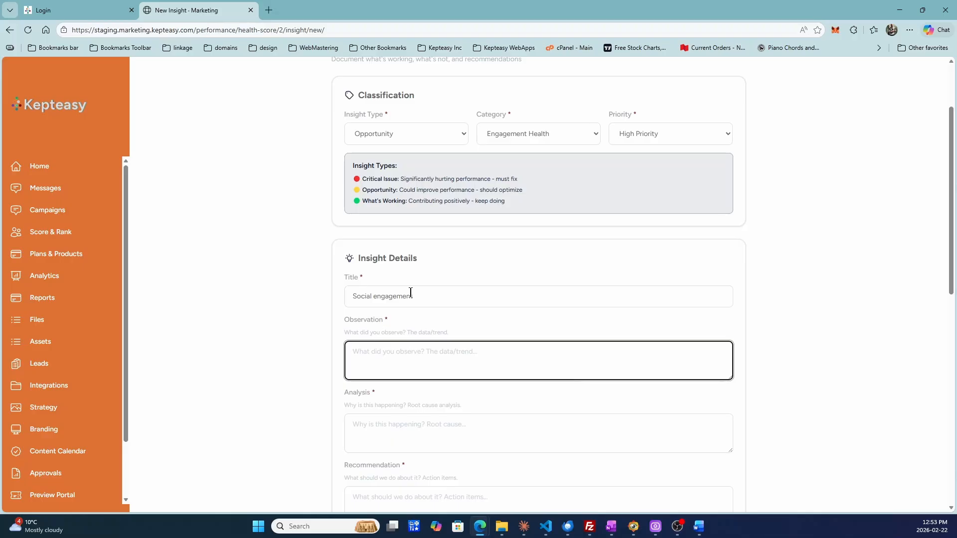
Enter the insight's observation as "Customers are posting questions and replies are either taking too long or non existent"
{"action": "type", "text": "Cusotmers are"}
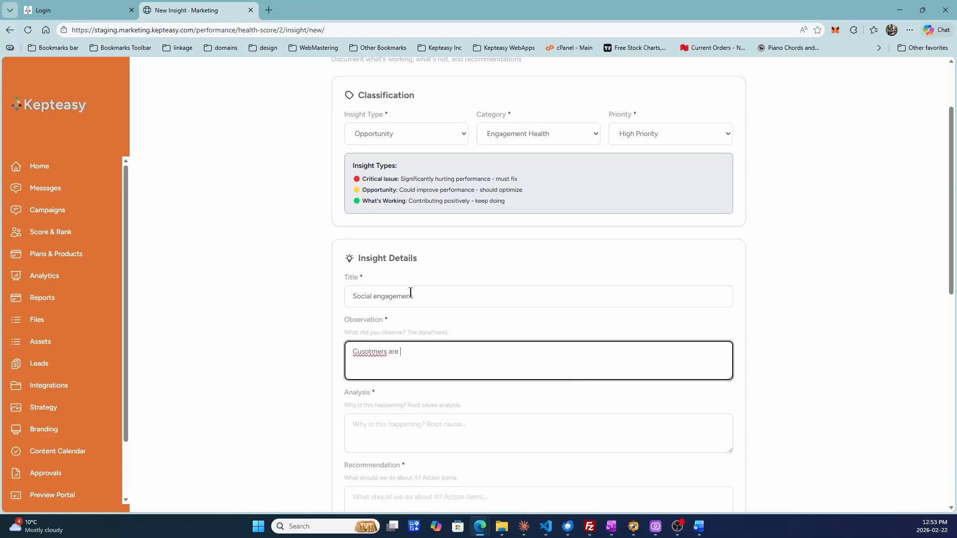
{"action": "key", "text": "BackSpace"}
{"action": "key", "text": "BackSpace"}
{"action": "key", "text": "BackSpace"}
{"action": "key", "text": "BackSpace"}
{"action": "key", "text": "BackSpace"}
{"action": "key", "text": "BackSpace"}
{"action": "key", "text": "BackSpace"}
{"action": "key", "text": "BackSpace"}
{"action": "type", "text": "omers are positngng questions and replies are eit"}
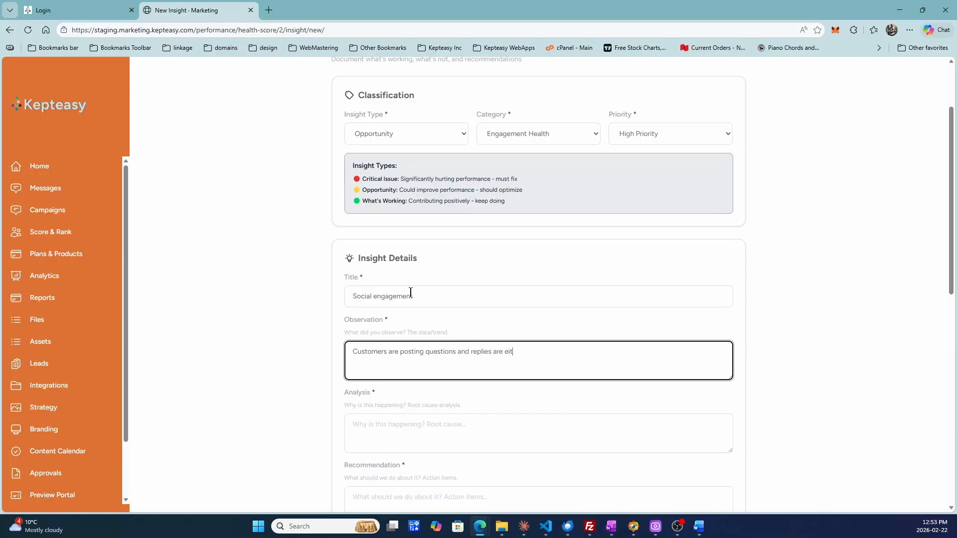
{"action": "type", "text": "her taking too long or non existent"}
Enter the insight's analysis as "because nobody is actively monitoring or engaging in responding on all social channels"
{"action": "scroll", "coordinate": [439, 296], "scroll_direction": "down", "scroll_amount": 3}
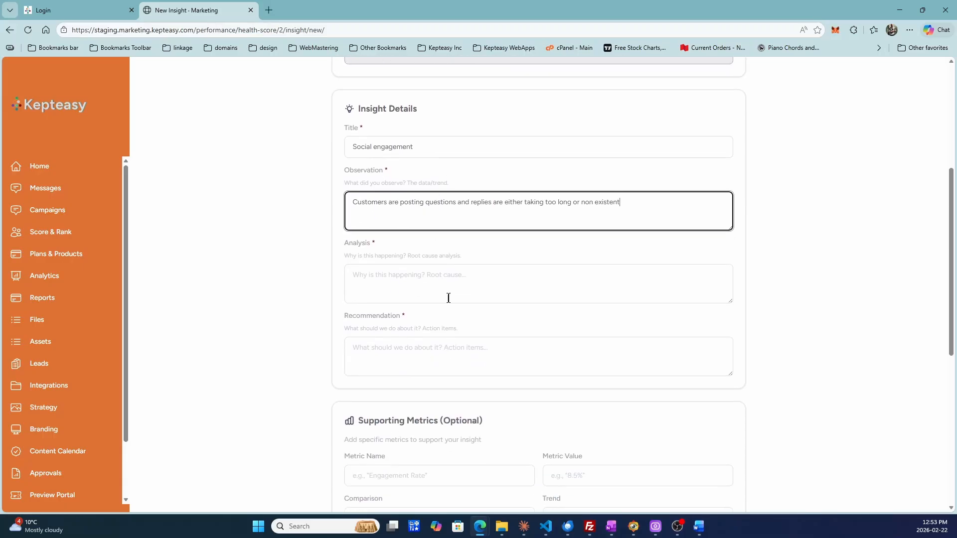
{"action": "left_click", "coordinate": [449, 281]}
{"action": "type", "text": "becayuse"}
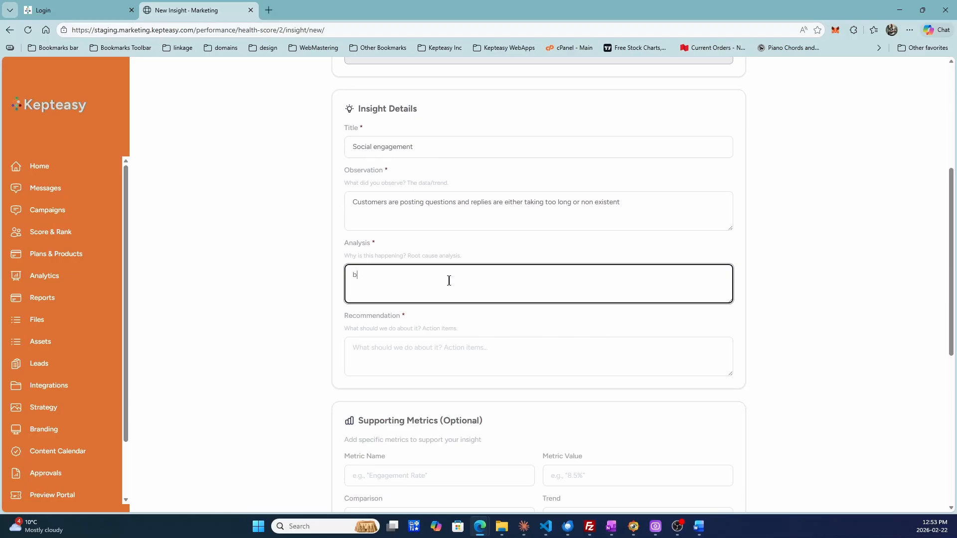
{"action": "key", "text": "BackSpace"}
{"action": "type", "text": "use nobody is actively monitoring or engaging in"}
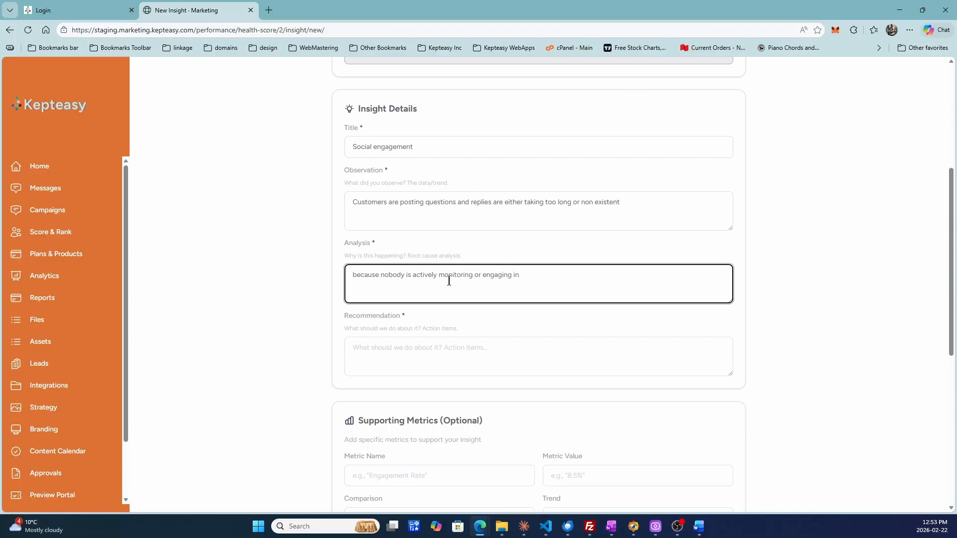
{"action": "type", "text": " responding on all social channels"}
Enter the recommendation "enable notifications, reply within 5 minutes or add ai or auto reply", correcting the misspelled word
{"action": "key", "text": "Tab"}
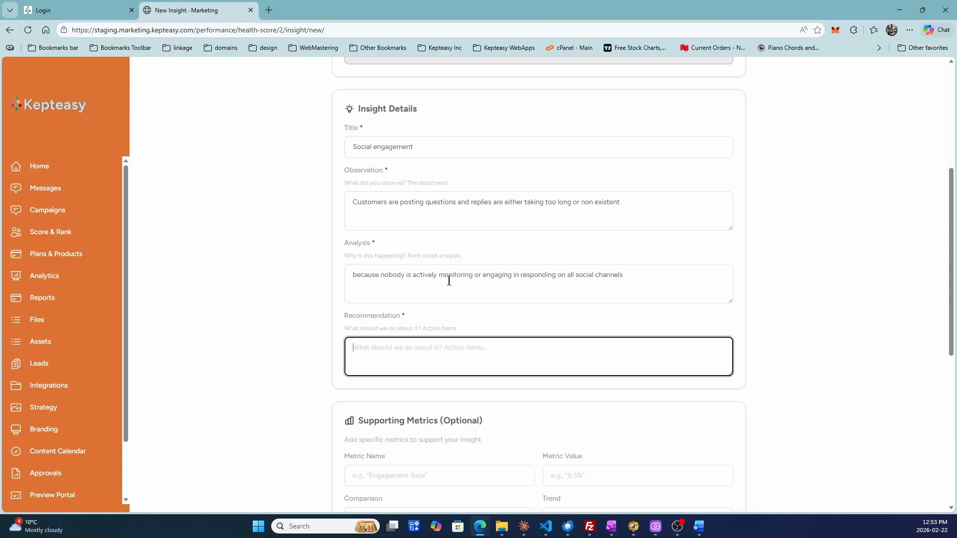
{"action": "type", "text": "enable notifactions, "}
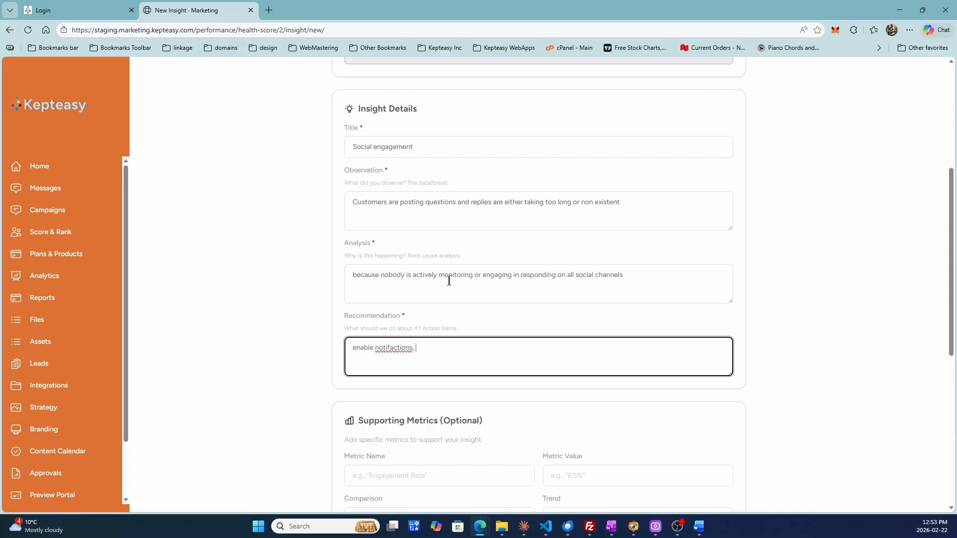
{"action": "type", "text": "reply within 5 minutes"}
{"action": "scroll", "coordinate": [448, 281], "scroll_direction": "down", "scroll_amount": 2}
{"action": "right_click", "coordinate": [384, 298]}
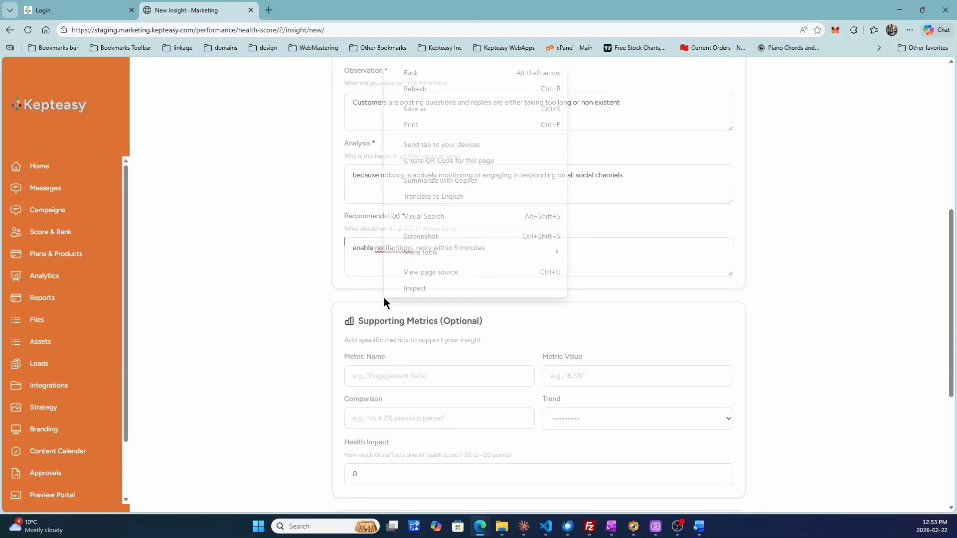
{"action": "right_click", "coordinate": [393, 256]}
{"action": "left_click", "coordinate": [417, 258]}
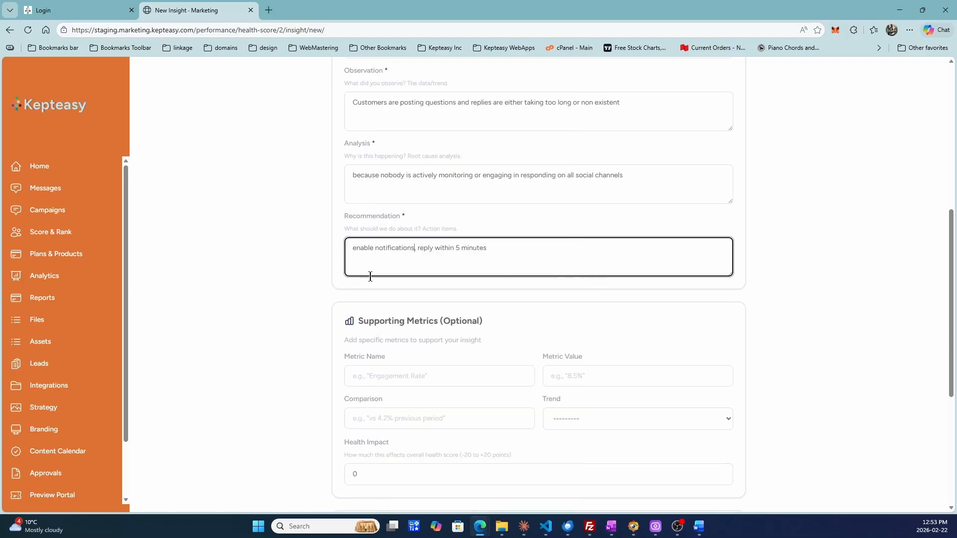
{"action": "scroll", "coordinate": [399, 254], "scroll_direction": "down", "scroll_amount": 4}
{"action": "scroll", "coordinate": [399, 254], "scroll_direction": "up", "scroll_amount": 4}
{"action": "type", "text": "or add ai or auto reply"}
{"action": "scroll", "coordinate": [510, 244], "scroll_direction": "down", "scroll_amount": 4}
Add the supporting metric "engagement rate" with a value of 25%, a Stable trend and a health impact of 25
{"action": "left_click", "coordinate": [428, 175]}
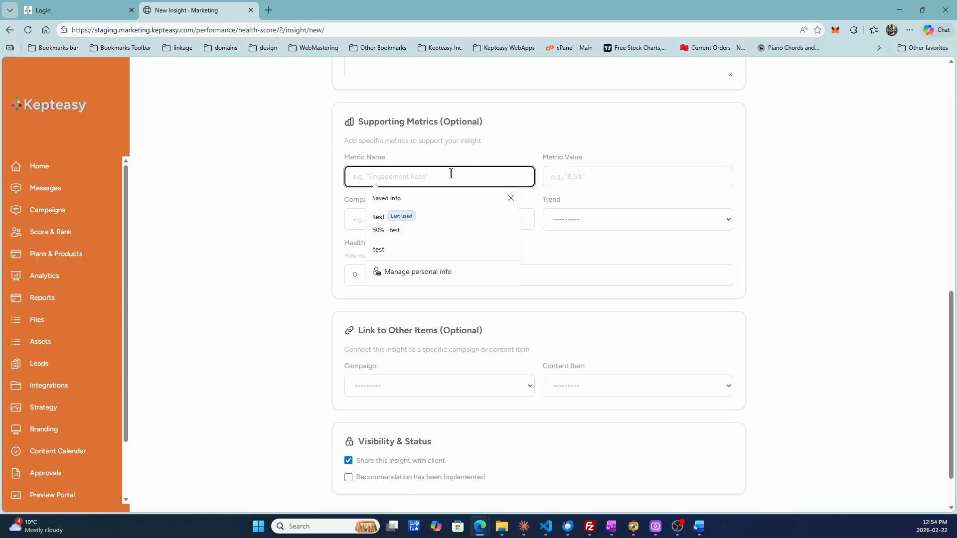
{"action": "type", "text": "engagement r"}
{"action": "type", "text": "ate"}
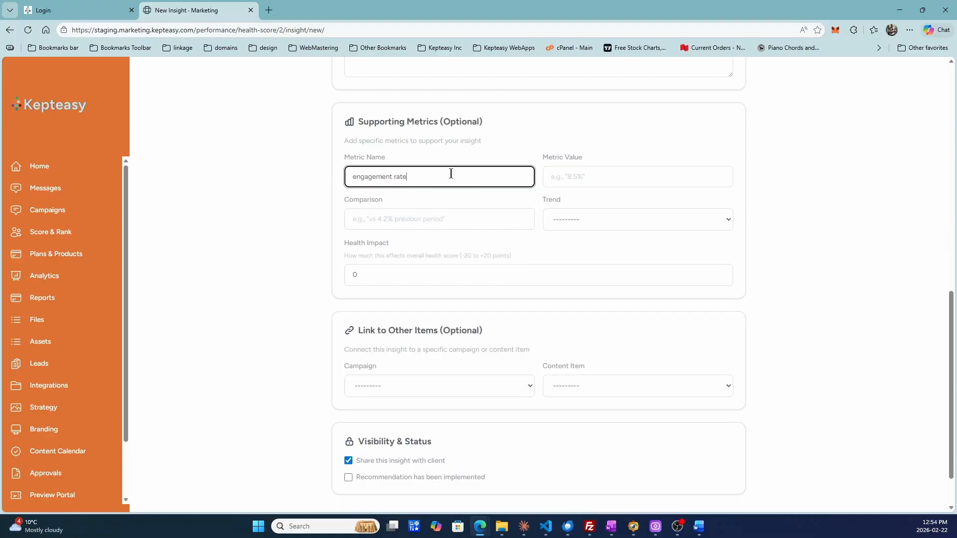
{"action": "left_click", "coordinate": [624, 182]}
{"action": "type", "text": "25"}
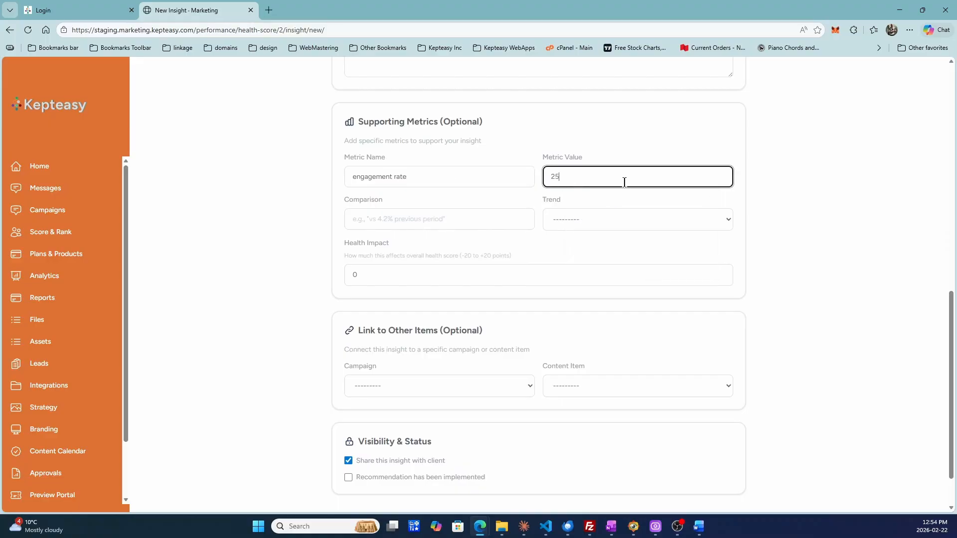
{"action": "type", "text": "%"}
{"action": "left_click", "coordinate": [611, 217]}
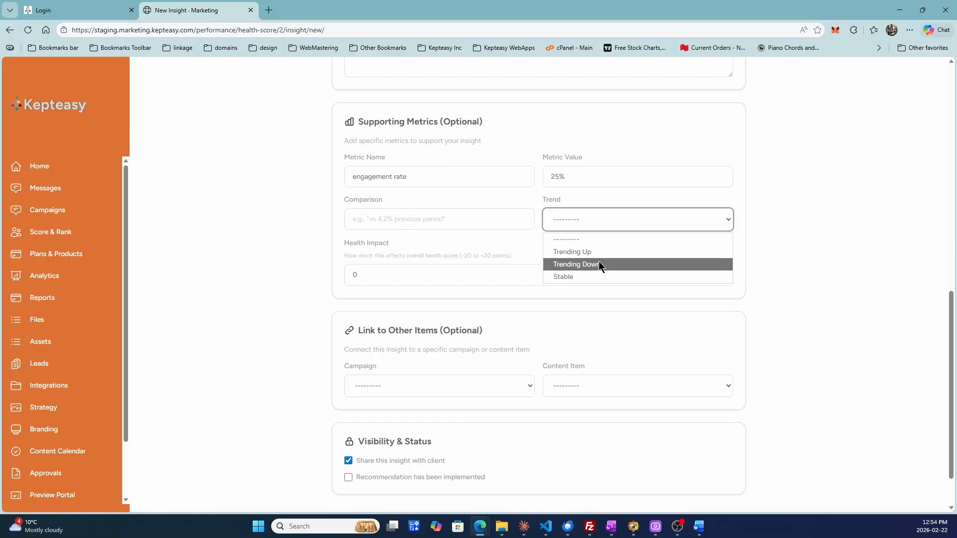
{"action": "left_click", "coordinate": [585, 278]}
{"action": "key", "text": "Tab"}
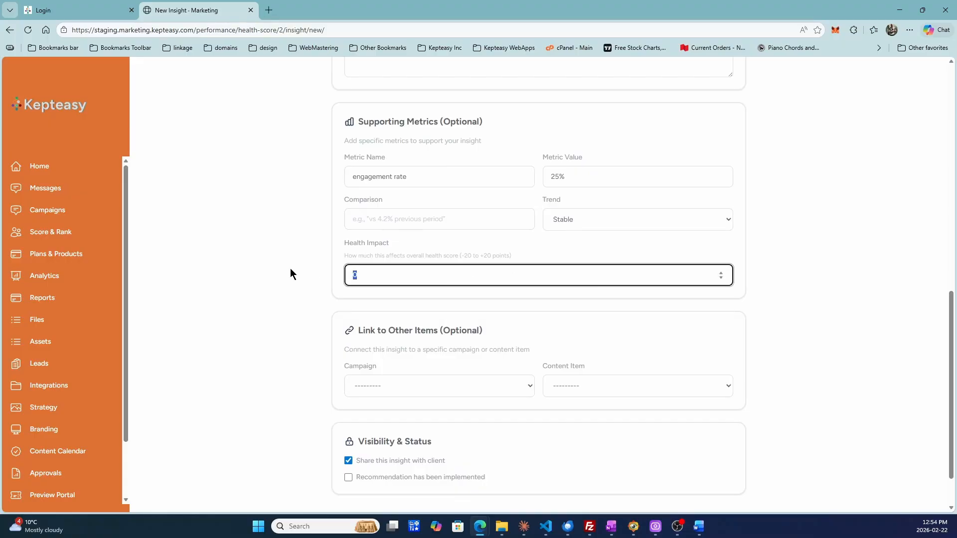
{"action": "type", "text": "25"}
Link the insight to the Mountain Peak Spring Marketing Campaign without a content item and create the insight
{"action": "scroll", "coordinate": [328, 264], "scroll_direction": "down", "scroll_amount": 1}
{"action": "scroll", "coordinate": [328, 259], "scroll_direction": "down", "scroll_amount": 1}
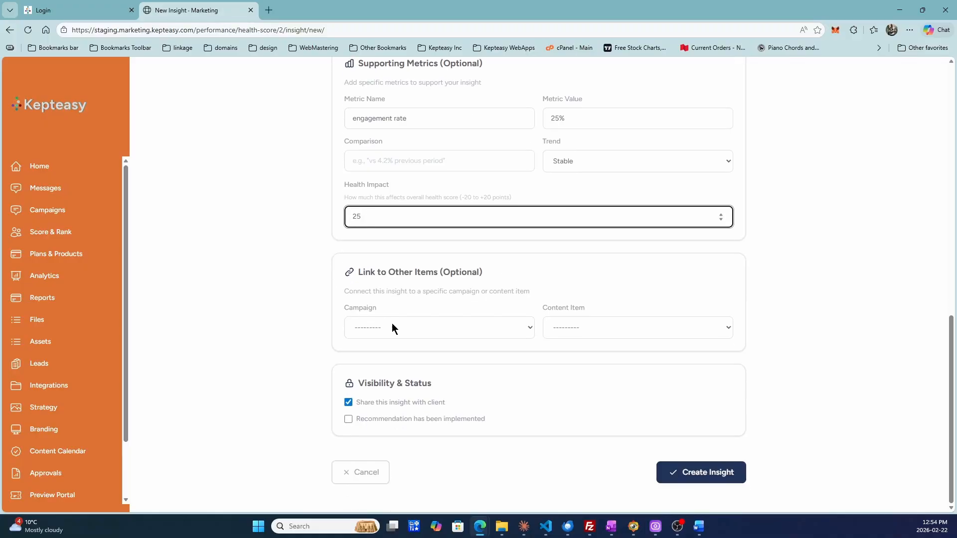
{"action": "left_click", "coordinate": [395, 328]}
{"action": "left_click", "coordinate": [387, 360]}
{"action": "left_click", "coordinate": [580, 331]}
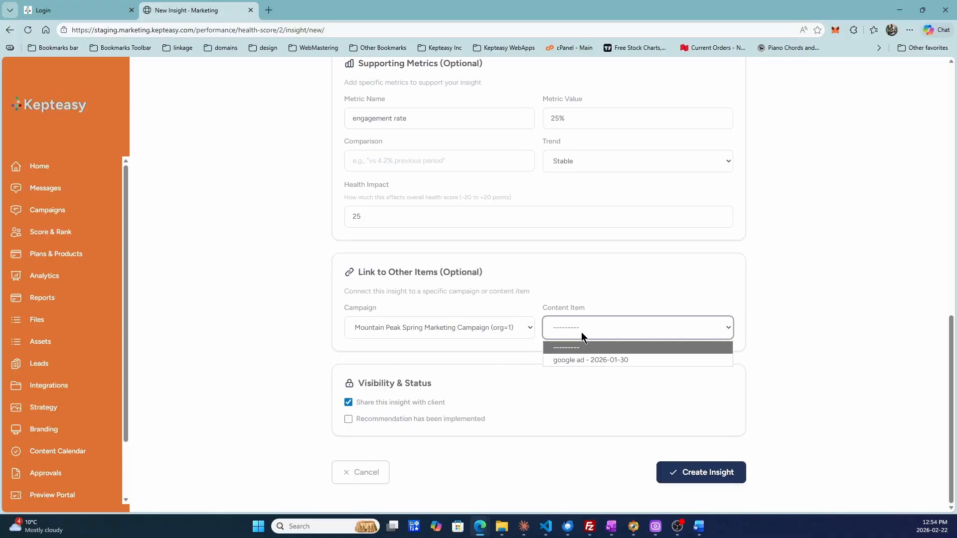
{"action": "left_click", "coordinate": [771, 319]}
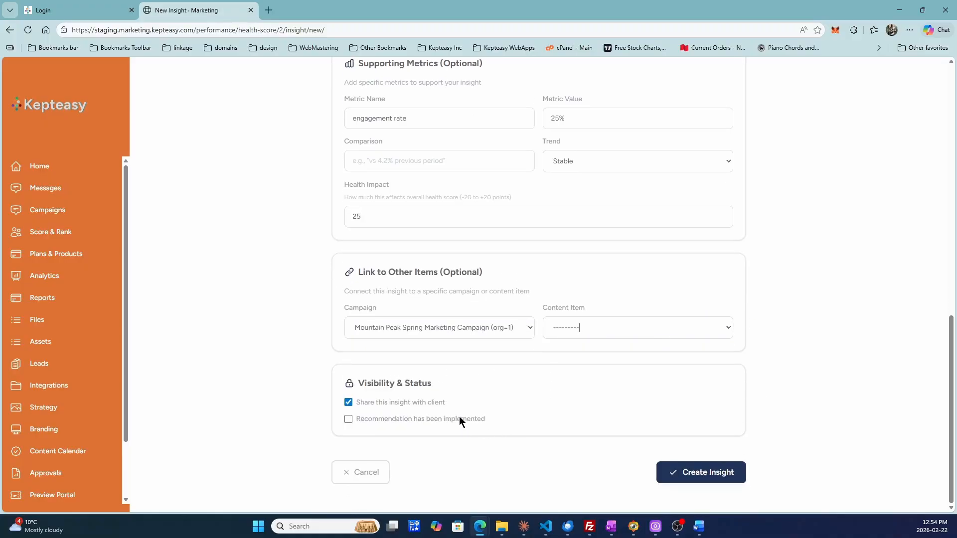
{"action": "left_click", "coordinate": [716, 478]}
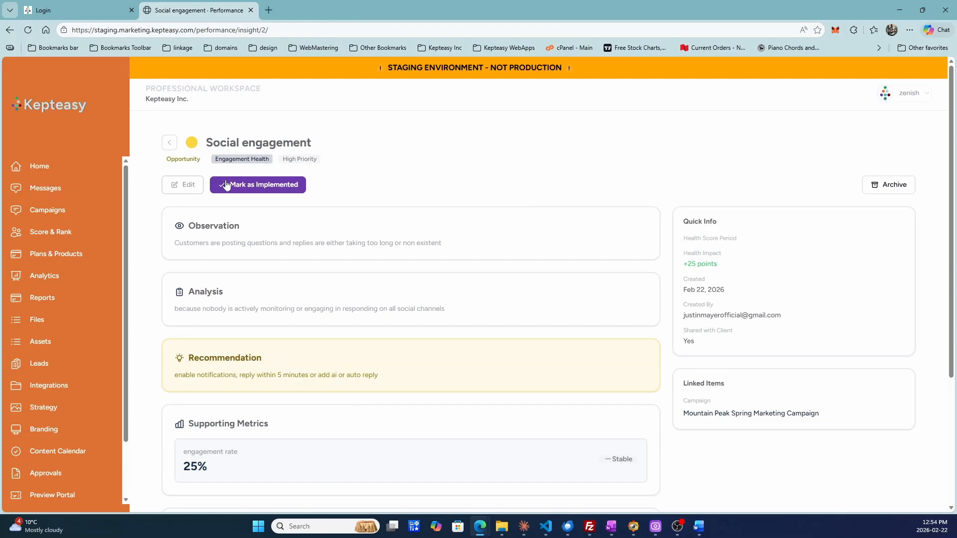
Review the Social engagement insight's analysis, recommendation, supporting metrics and comments area
{"action": "scroll", "coordinate": [361, 146], "scroll_direction": "down", "scroll_amount": 2}
{"action": "scroll", "coordinate": [361, 145], "scroll_direction": "up", "scroll_amount": 2}
{"action": "scroll", "coordinate": [356, 175], "scroll_direction": "down", "scroll_amount": 3}
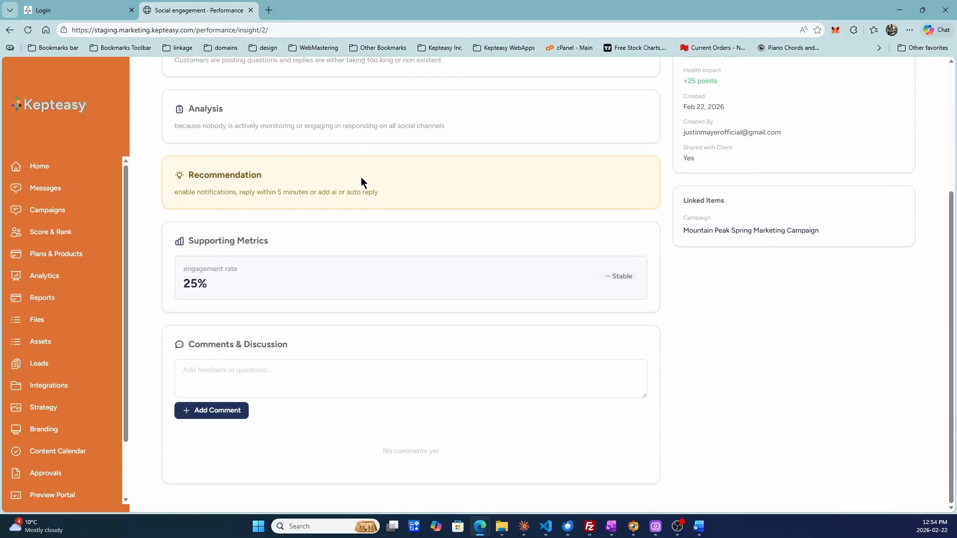
{"action": "scroll", "coordinate": [241, 229], "scroll_direction": "up", "scroll_amount": 3}
Return to the Performance dashboard and examine the marketing health score, category scores and the Social engagement insight
{"action": "left_click", "coordinate": [170, 142]}
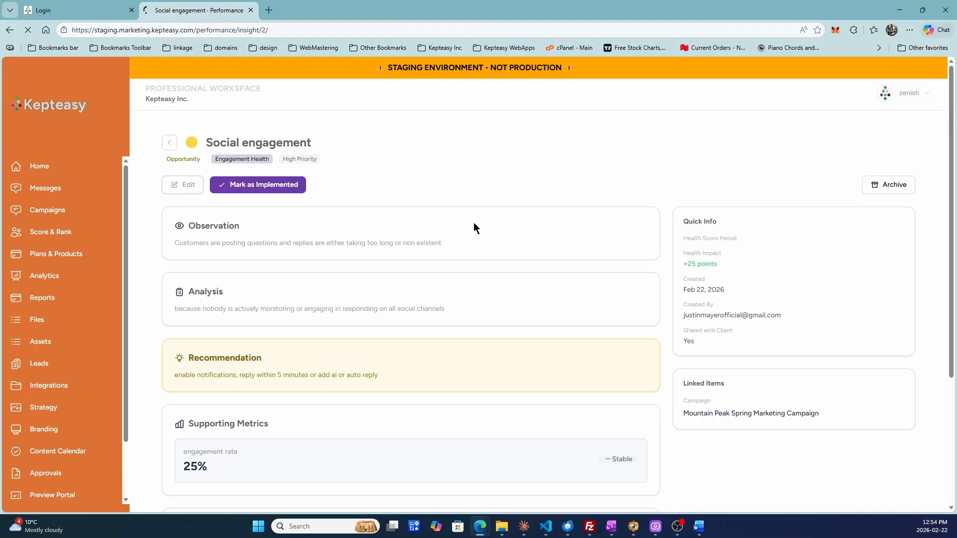
{"action": "scroll", "coordinate": [481, 238], "scroll_direction": "down", "scroll_amount": 3}
{"action": "scroll", "coordinate": [481, 238], "scroll_direction": "up", "scroll_amount": 3}
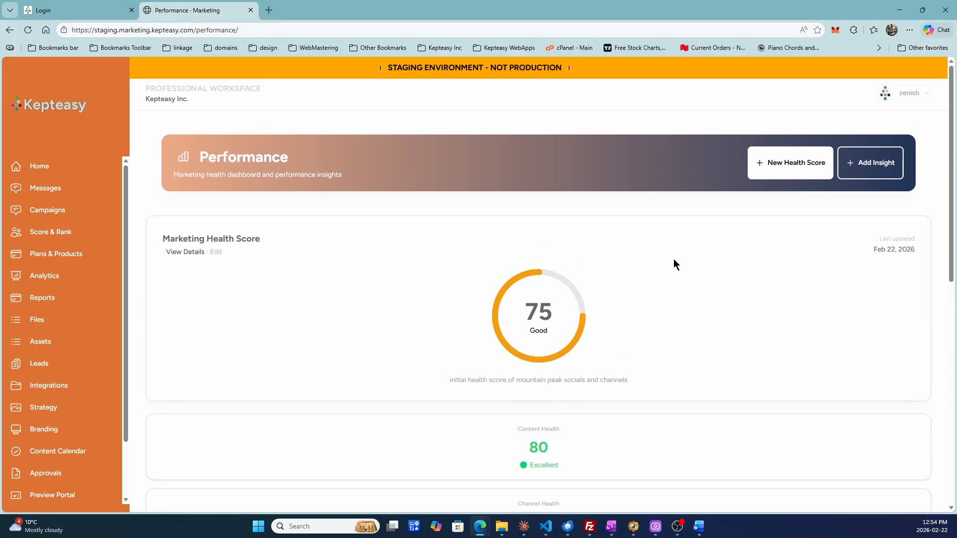
{"action": "scroll", "coordinate": [681, 240], "scroll_direction": "down", "scroll_amount": 4}
{"action": "scroll", "coordinate": [682, 240], "scroll_direction": "down", "scroll_amount": 5}
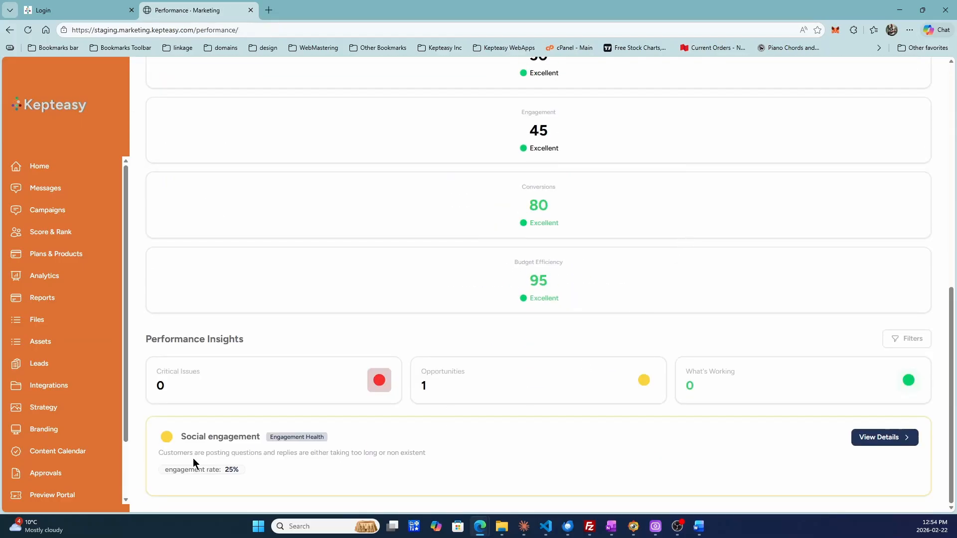
{"action": "left_click_drag", "start_coordinate": [188, 435], "coordinate": [251, 437]}
{"action": "left_click", "coordinate": [275, 472]}
{"action": "scroll", "coordinate": [324, 416], "scroll_direction": "up", "scroll_amount": 10}
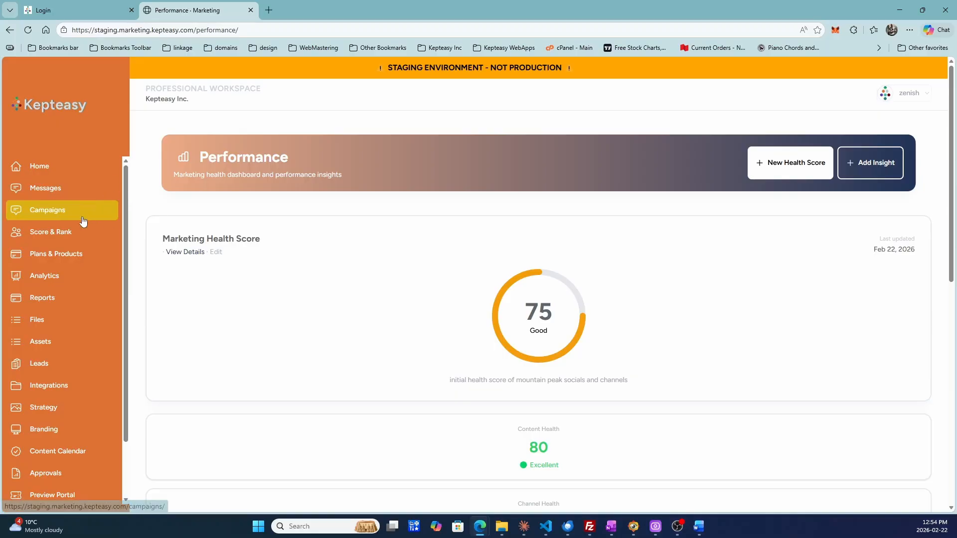
Open the Leads board and start adding a new lead
{"action": "scroll", "coordinate": [60, 261], "scroll_direction": "down", "scroll_amount": 2}
{"action": "left_click", "coordinate": [38, 299]}
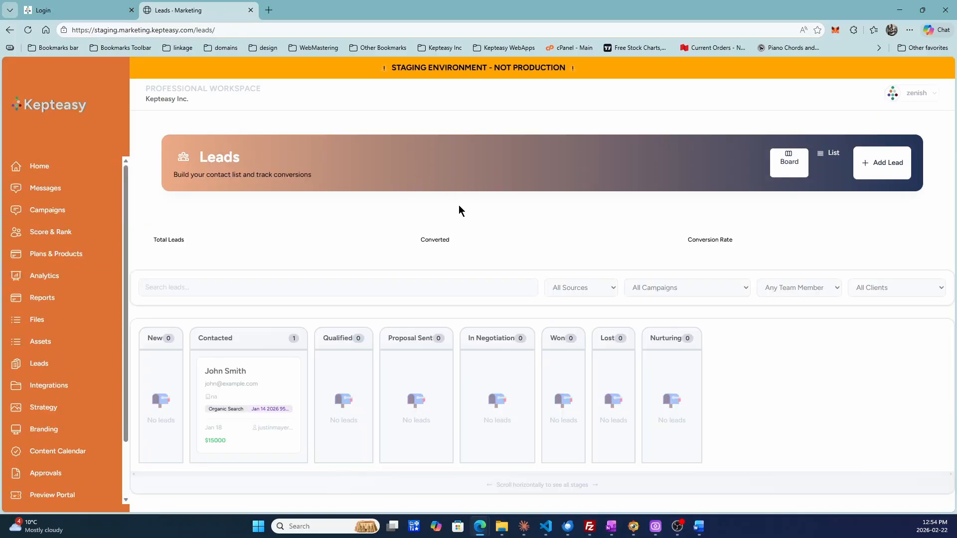
{"action": "left_click", "coordinate": [876, 164]}
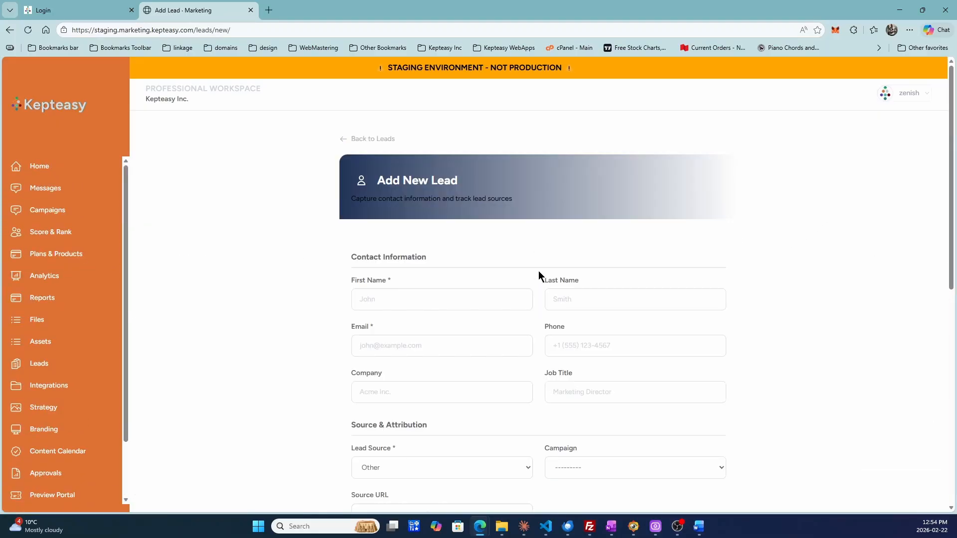
Enter the lead's first name, last name, email address and phone number
{"action": "scroll", "coordinate": [522, 251], "scroll_direction": "down", "scroll_amount": 1}
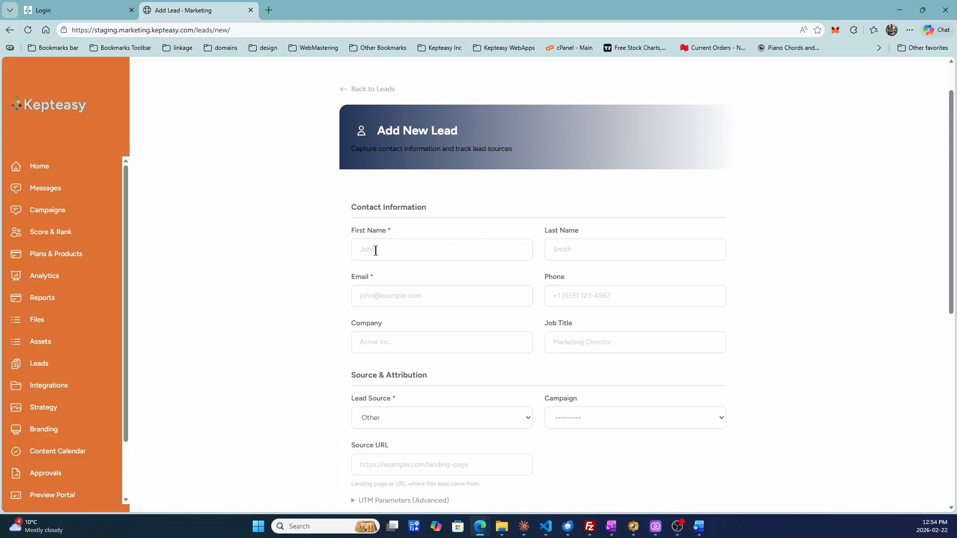
{"action": "left_click", "coordinate": [391, 250]}
{"action": "type", "text": "John"}
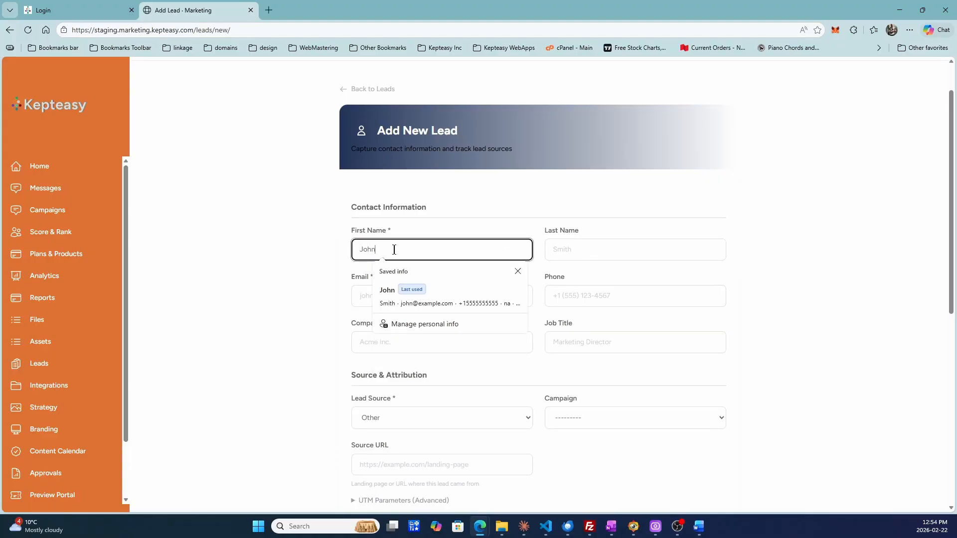
{"action": "key", "text": "Tab"}
{"action": "type", "text": "Doe"}
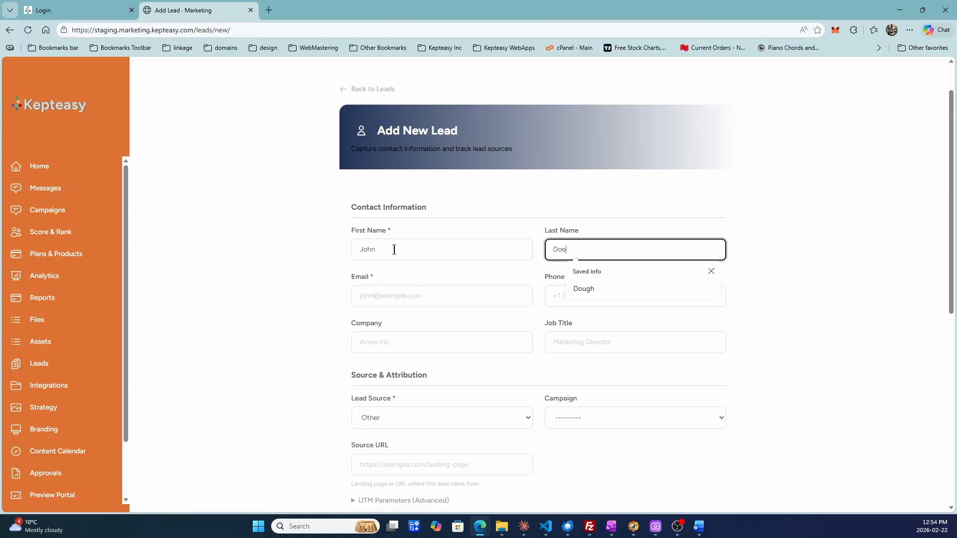
{"action": "key", "text": "Return"}
{"action": "type", "text": "john@example.com"}
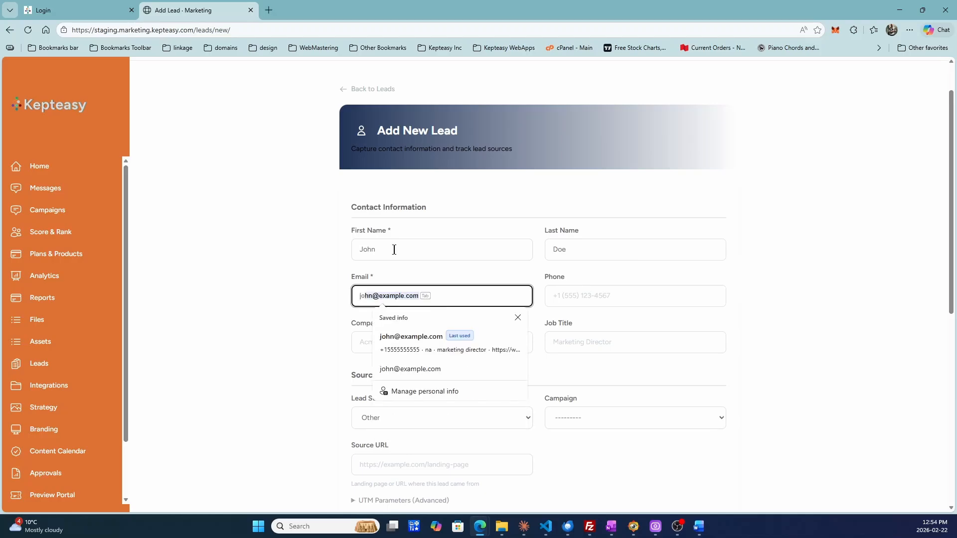
{"action": "key", "text": "Tab"}
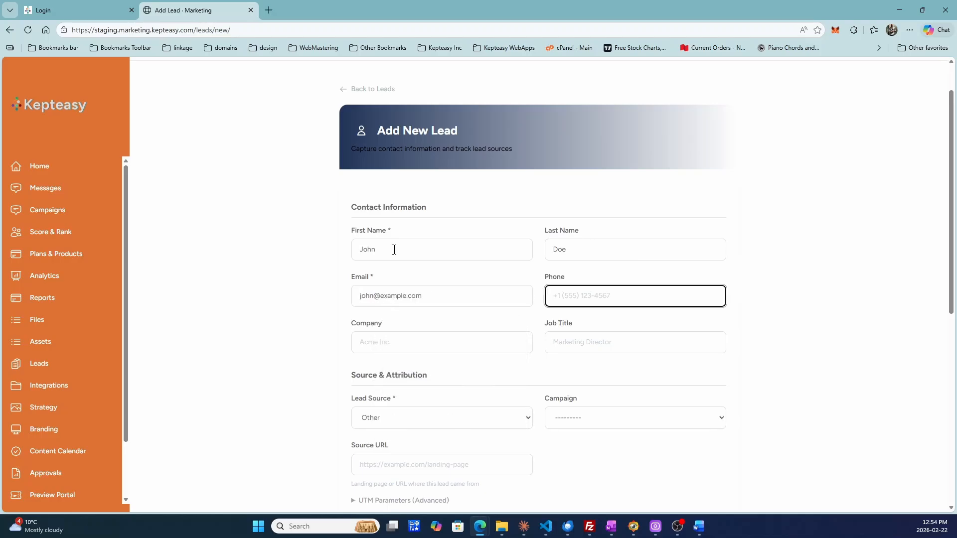
{"action": "key", "text": "Tab"}
{"action": "key", "text": "Tab"}
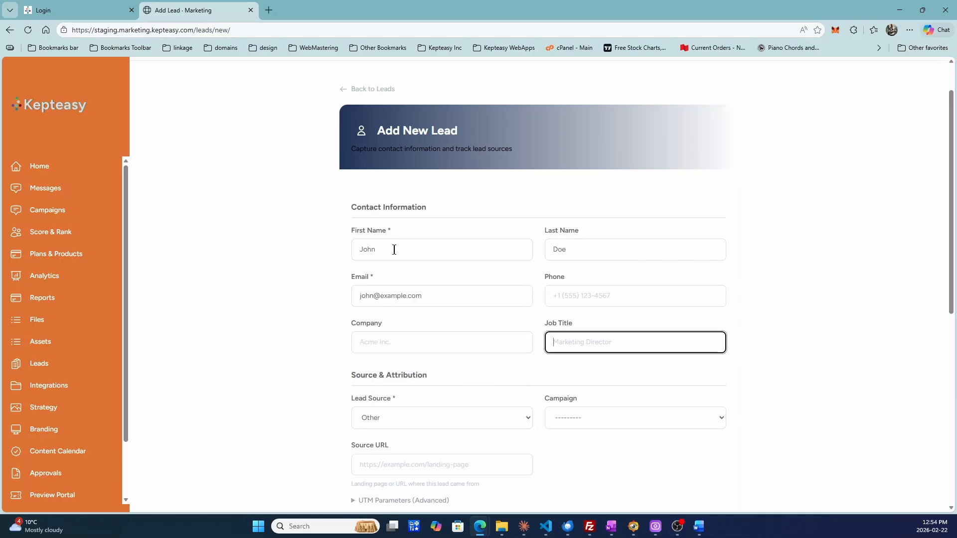
{"action": "left_click", "coordinate": [579, 299]}
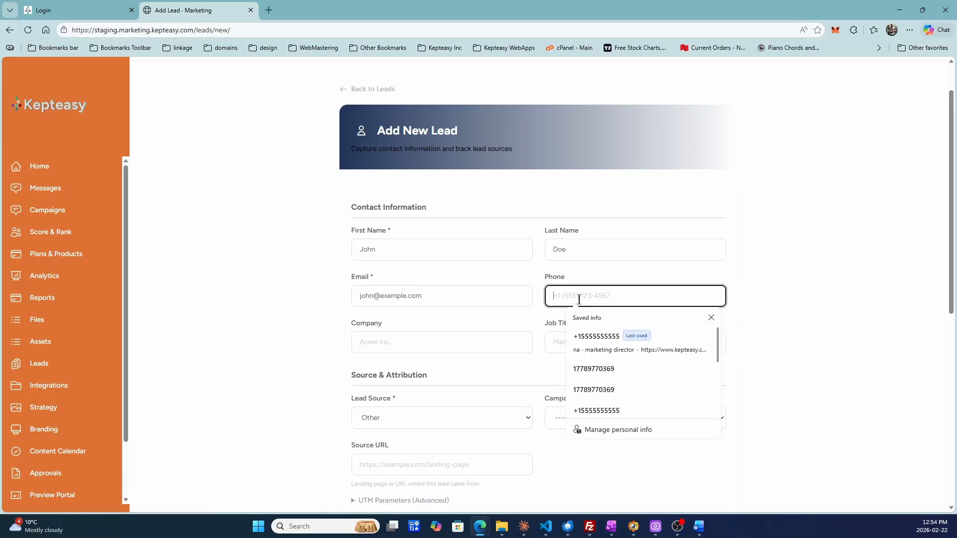
{"action": "type", "text": "5555555555"}
{"action": "key", "text": "Tab"}
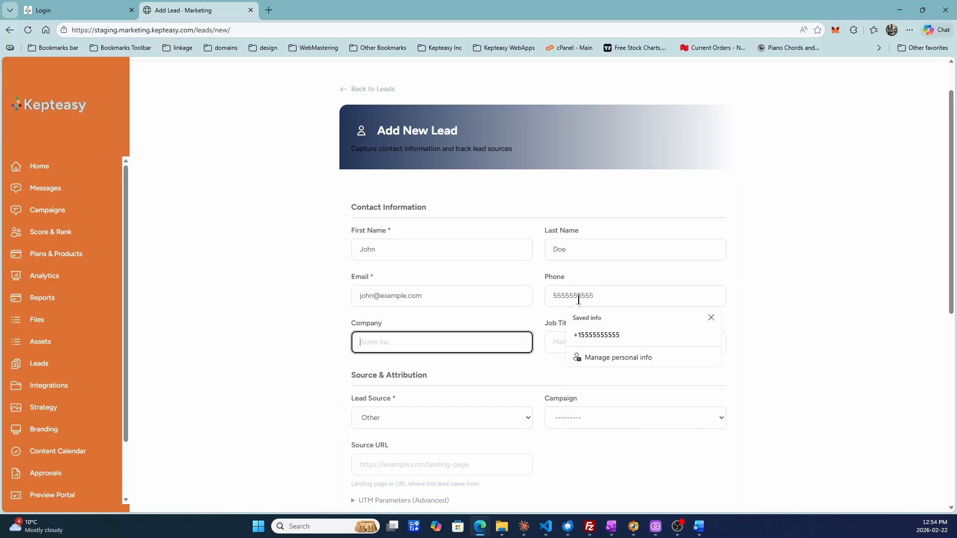
Set the lead's company to "acme inc" and the job title to "local ladies club organizer"
{"action": "type", "text": "acme in"}
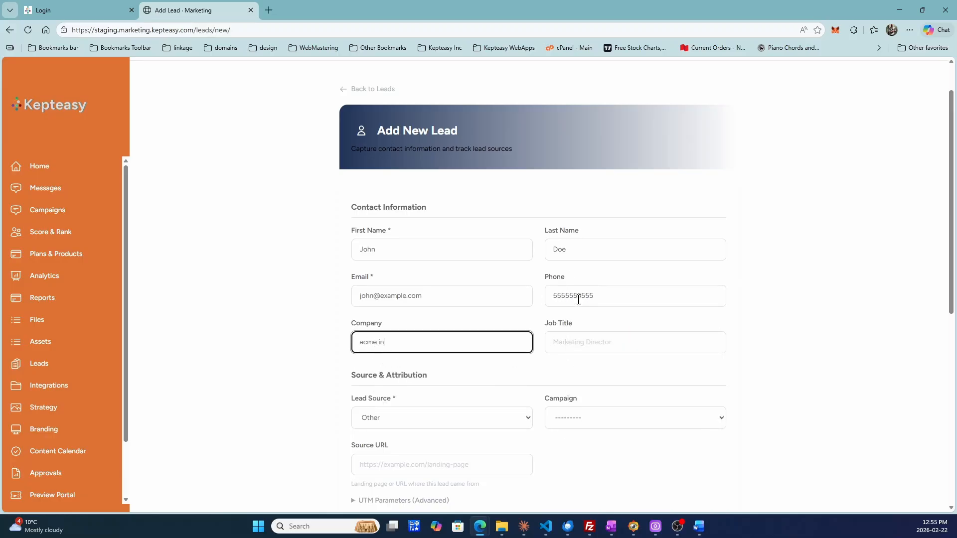
{"action": "type", "text": "v"}
{"action": "key", "text": "BackSpace"}
{"action": "type", "text": "v"}
{"action": "key", "text": "Tab"}
{"action": "type", "text": "l"}
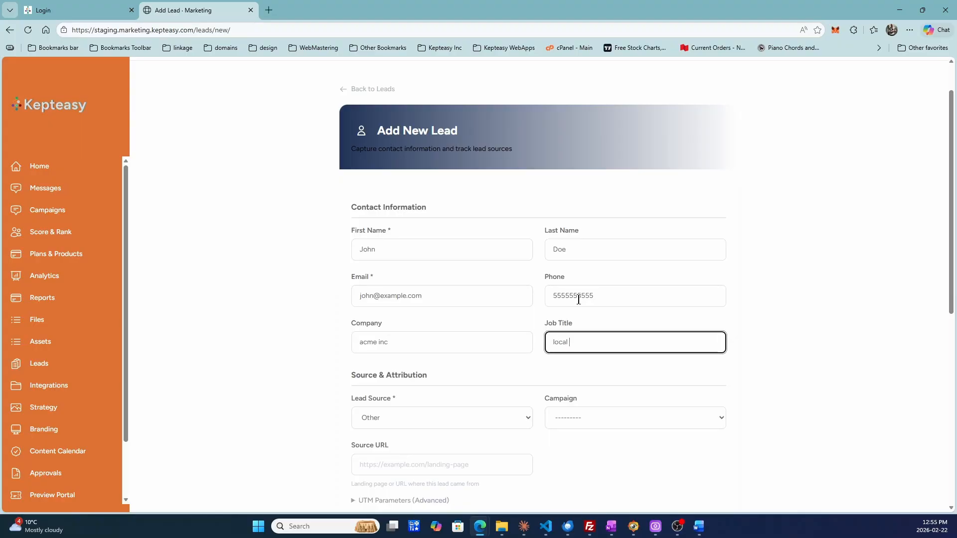
{"action": "type", "text": "ocak ladies club organizer"}
Set the lead source to Email Campaign and attribute the lead to the Mountain Peak Spring Marketing Campaign
{"action": "key", "text": "Tab"}
{"action": "scroll", "coordinate": [548, 329], "scroll_direction": "down", "scroll_amount": 3}
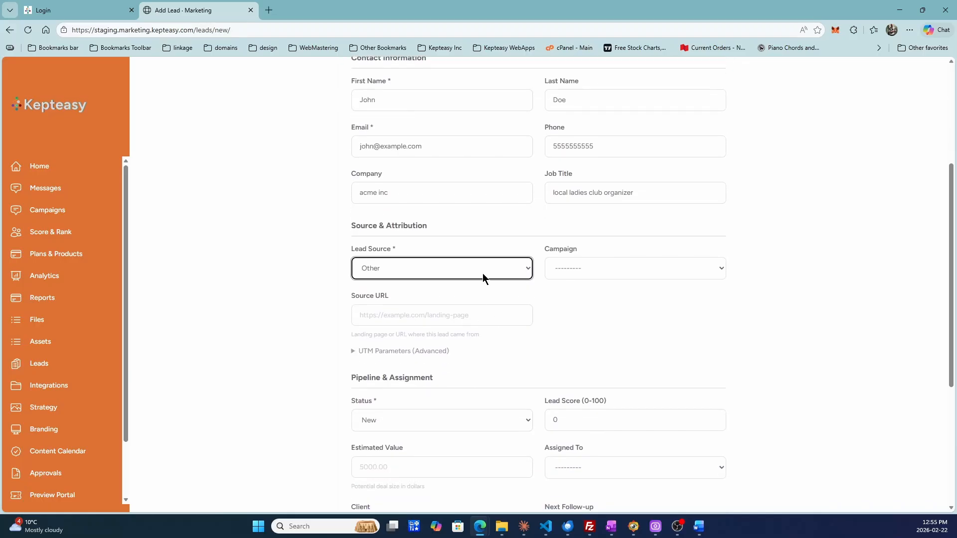
{"action": "left_click", "coordinate": [483, 269]}
{"action": "left_click", "coordinate": [397, 338]}
{"action": "left_click", "coordinate": [614, 266]}
{"action": "left_click", "coordinate": [632, 301]}
{"action": "scroll", "coordinate": [494, 376], "scroll_direction": "down", "scroll_amount": 2}
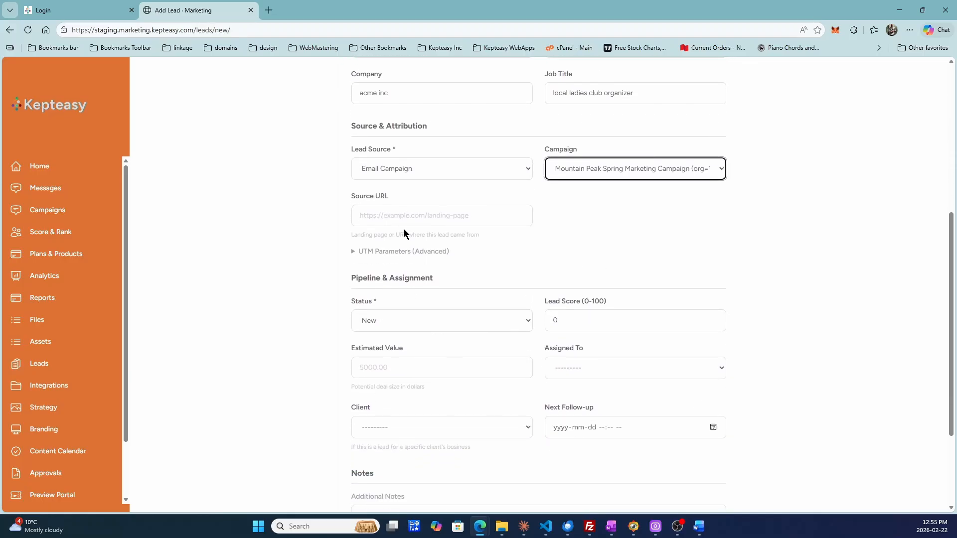
Set the lead score to 95 and the estimated value to 1000
{"action": "scroll", "coordinate": [424, 254], "scroll_direction": "down", "scroll_amount": 2}
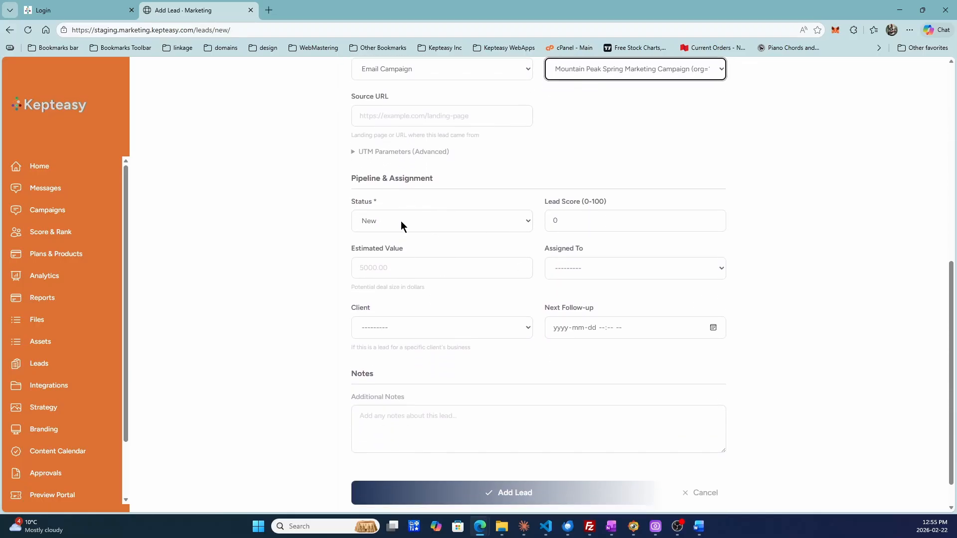
{"action": "double_click", "coordinate": [577, 220]}
{"action": "type", "text": "95"}
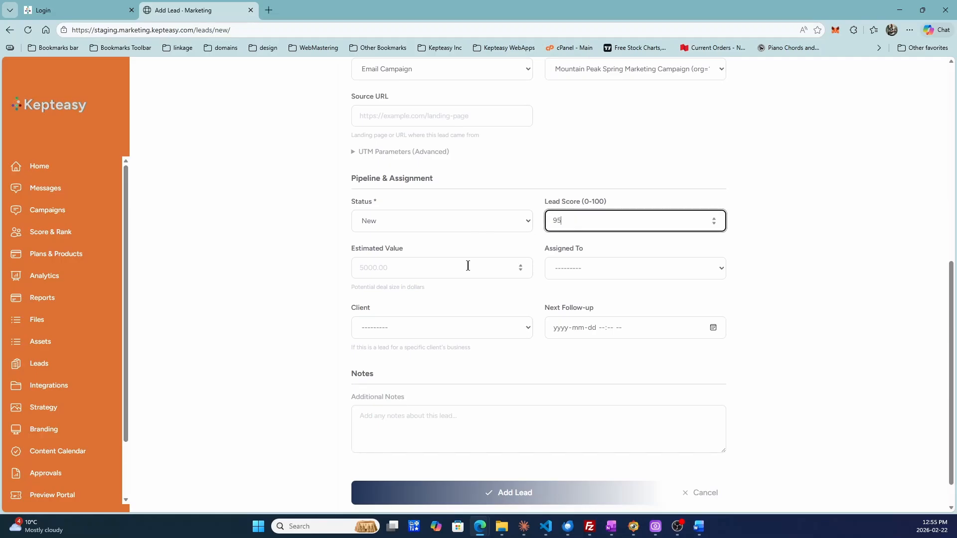
{"action": "left_click", "coordinate": [454, 271]}
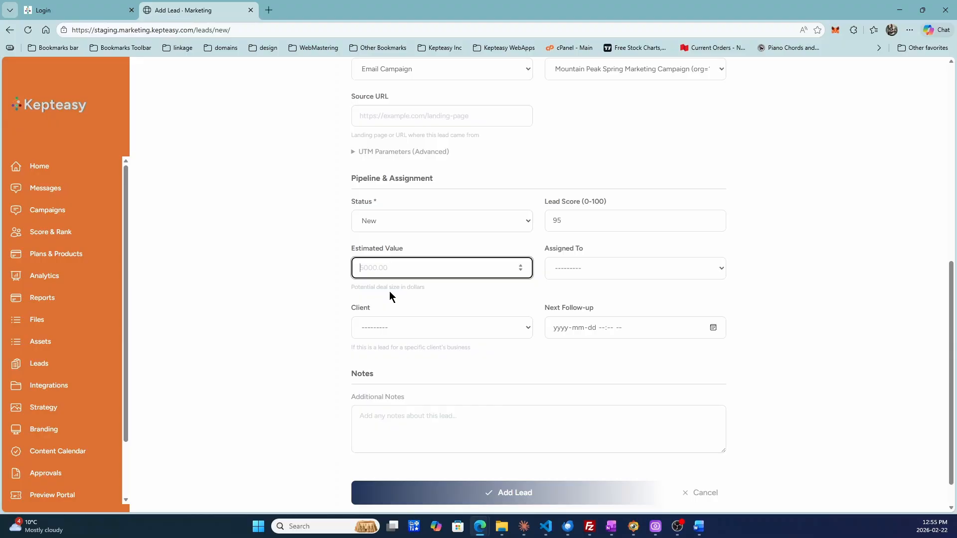
{"action": "type", "text": "1000"}
Assign the lead to the first listed team member and set its client to kepteasytest
{"action": "left_click", "coordinate": [590, 268]}
{"action": "left_click", "coordinate": [281, 328]}
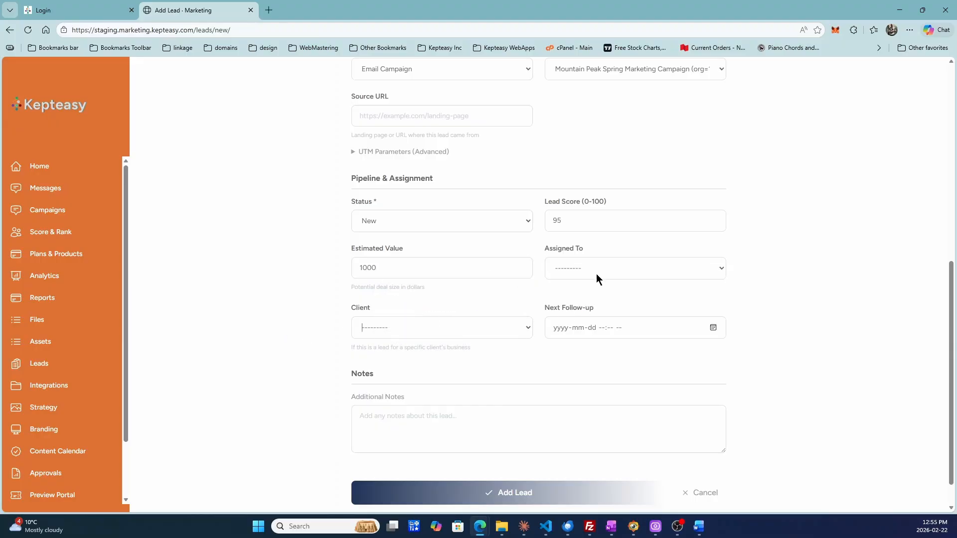
{"action": "left_click", "coordinate": [598, 270]}
{"action": "left_click", "coordinate": [581, 302]}
{"action": "left_click", "coordinate": [420, 333]}
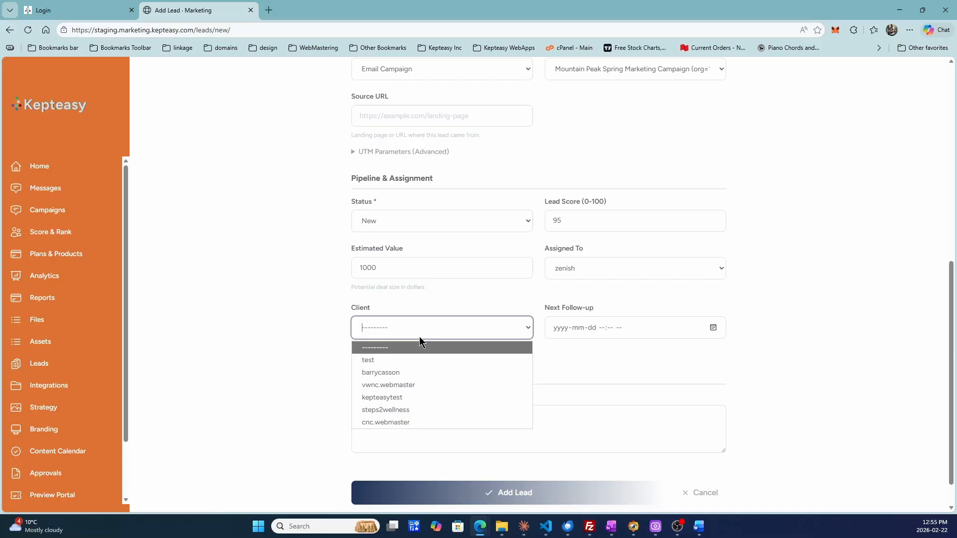
{"action": "left_click", "coordinate": [390, 398]}
Schedule the next follow-up for 2026-02-24 at 12:55 PM and submit the new lead
{"action": "scroll", "coordinate": [633, 324], "scroll_direction": "down", "scroll_amount": 1}
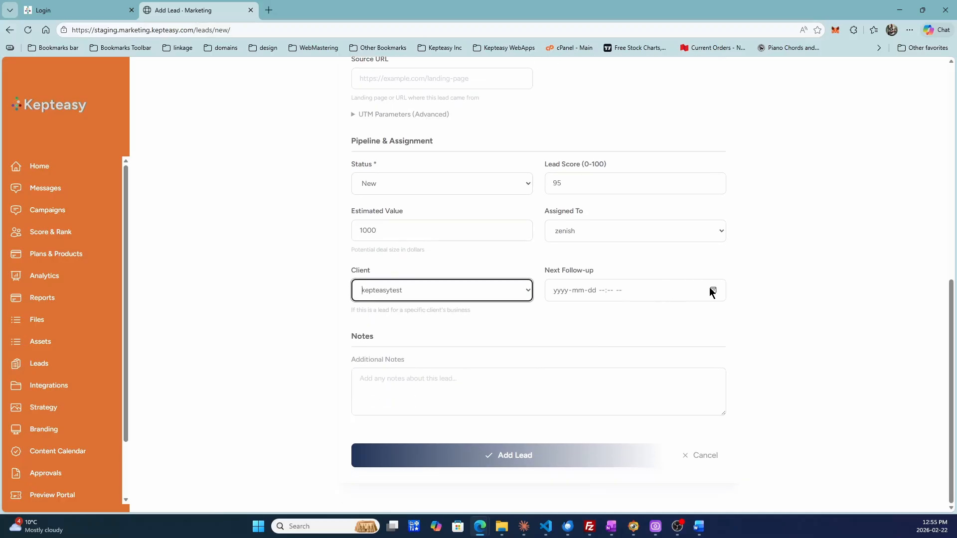
{"action": "left_click", "coordinate": [713, 290]}
{"action": "left_click", "coordinate": [585, 392]}
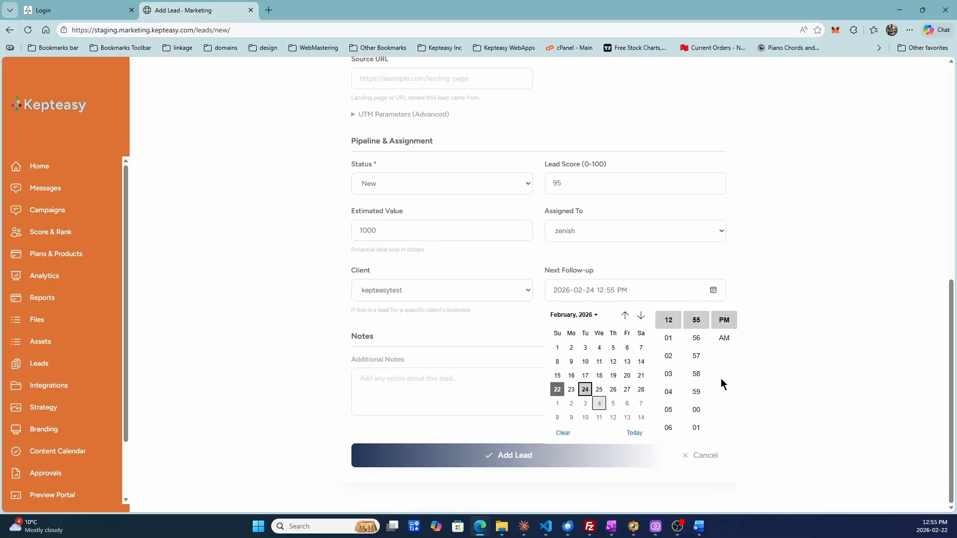
{"action": "left_click", "coordinate": [854, 335]}
{"action": "left_click", "coordinate": [503, 470]}
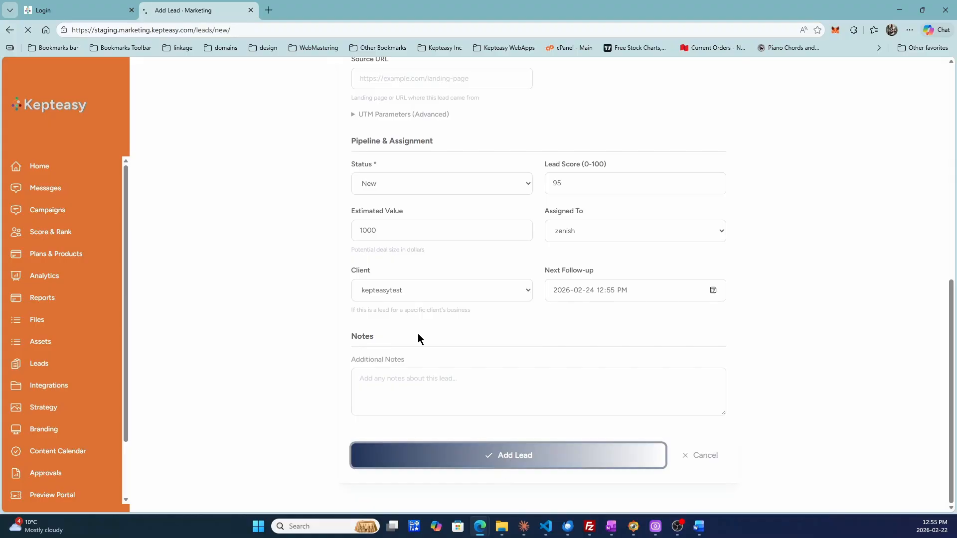